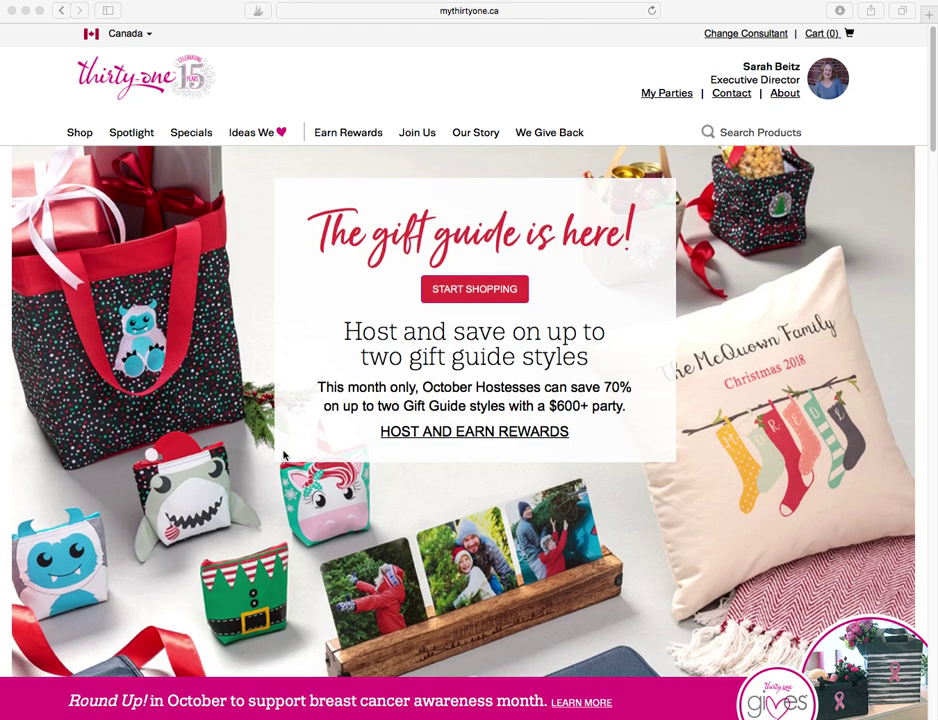
- Open the Utility product category under Home
{"action": "scroll", "coordinate": [284, 457], "scroll_direction": "down", "scroll_amount": 2}
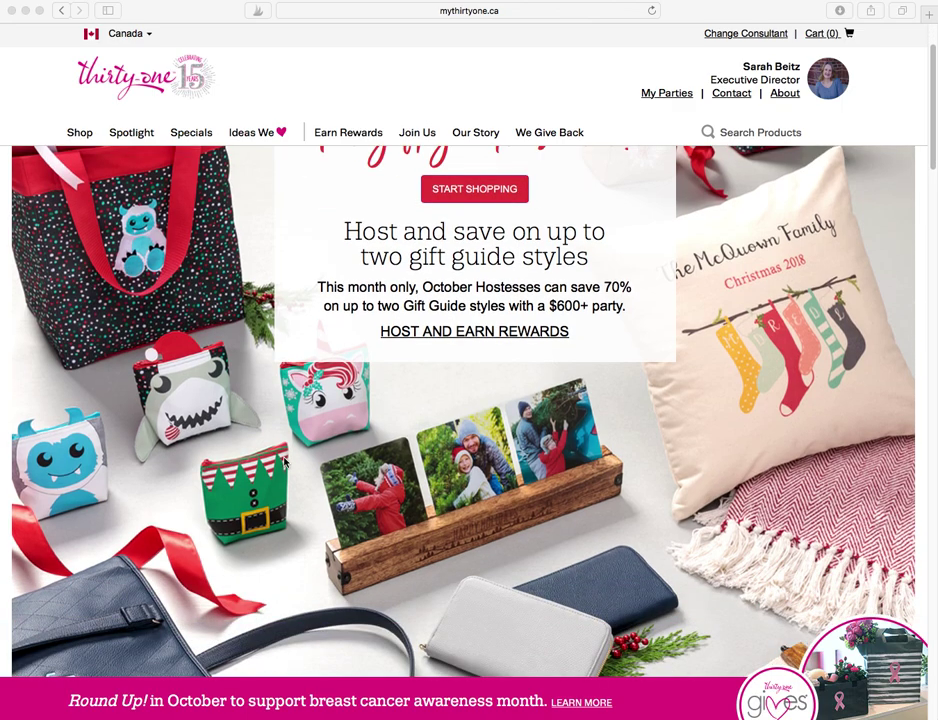
{"action": "scroll", "coordinate": [284, 460], "scroll_direction": "down", "scroll_amount": 2}
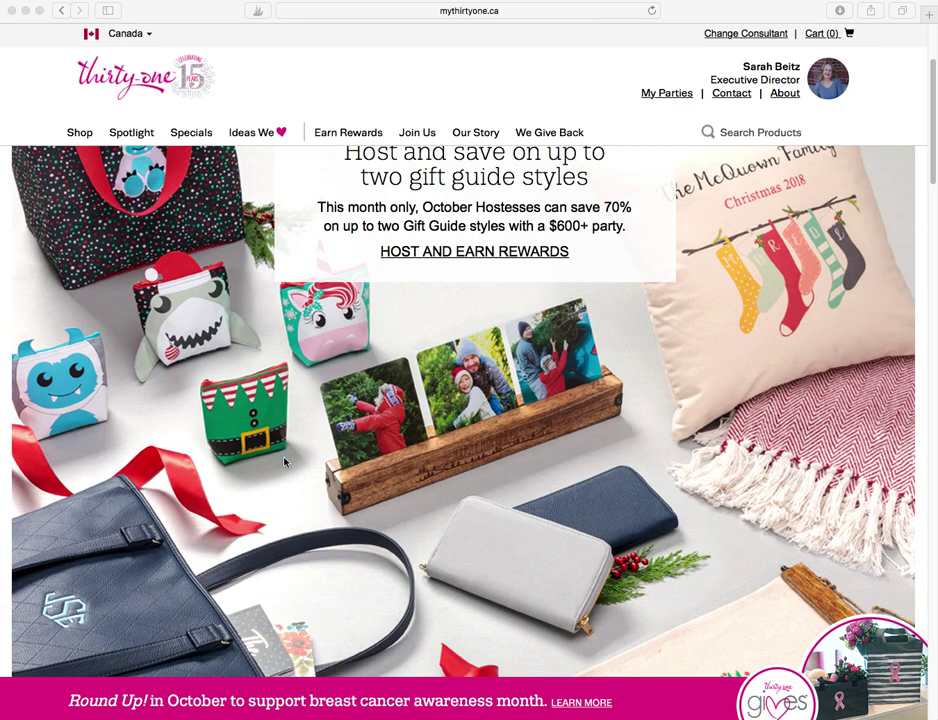
{"action": "scroll", "coordinate": [284, 460], "scroll_direction": "up", "scroll_amount": 4}
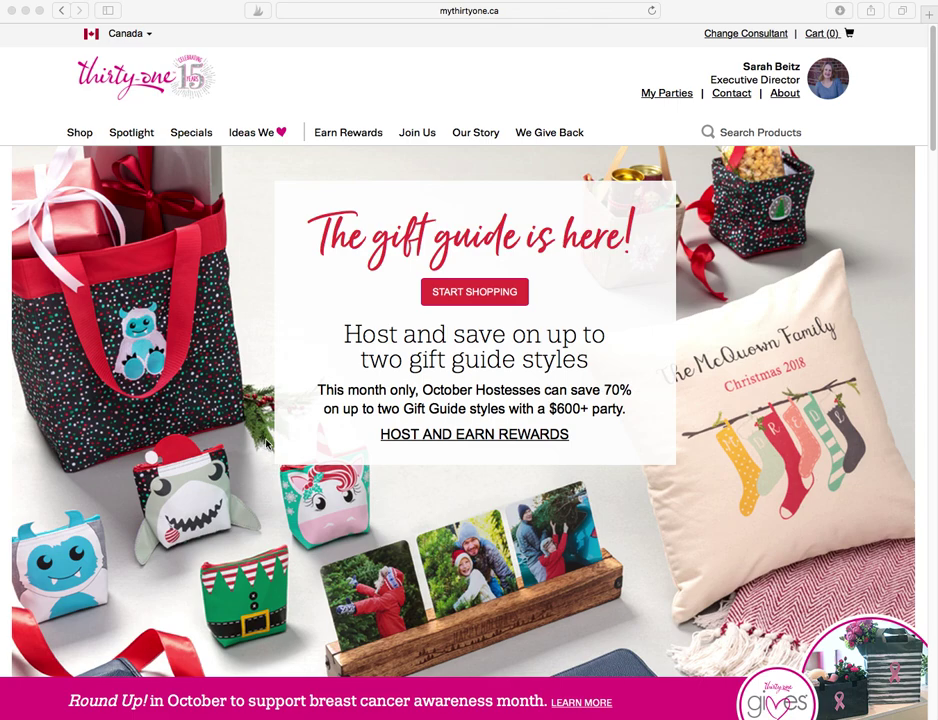
{"action": "mouse_move", "coordinate": [71, 141]}
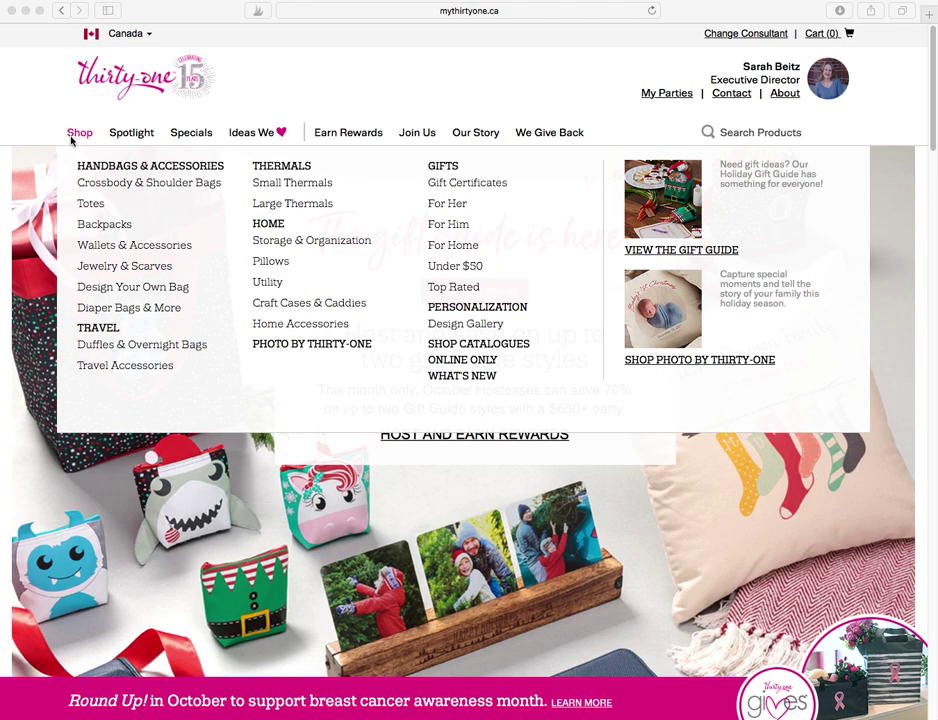
{"action": "left_click", "coordinate": [270, 284]}
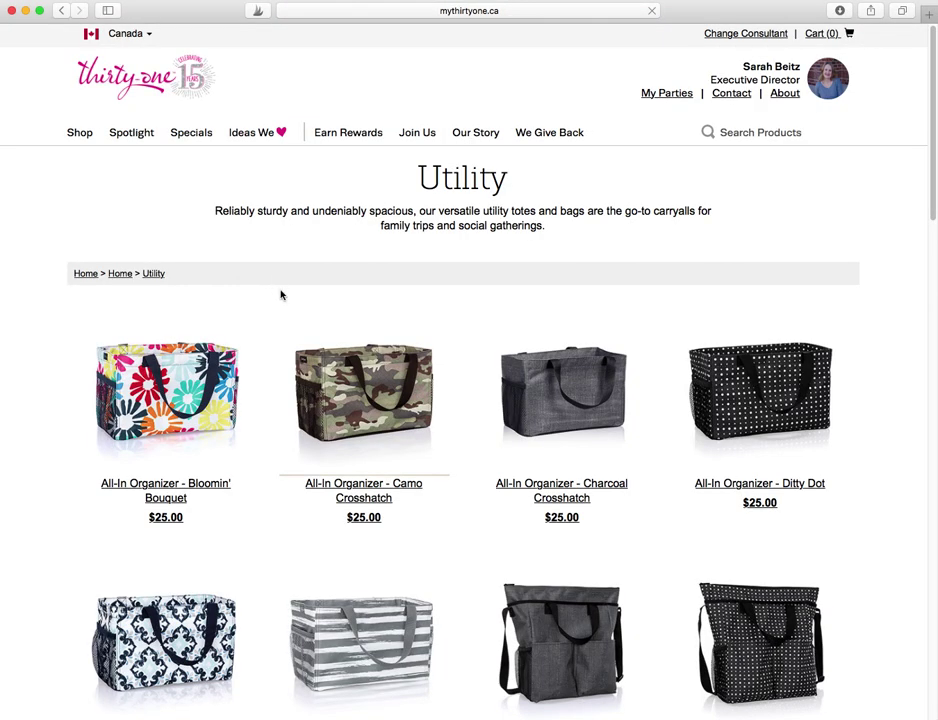
- Go to the second page of Utility products and open the Essential Storage Tote in Charcoal Crosshatch
{"action": "scroll", "coordinate": [425, 494], "scroll_direction": "down", "scroll_amount": 9}
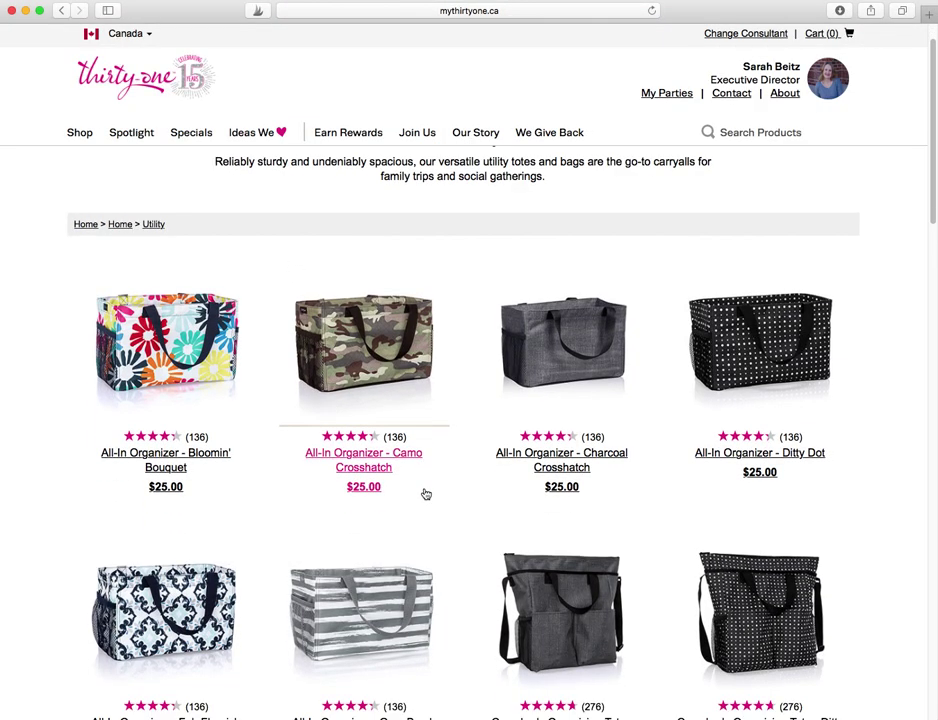
{"action": "scroll", "coordinate": [425, 494], "scroll_direction": "down", "scroll_amount": 11}
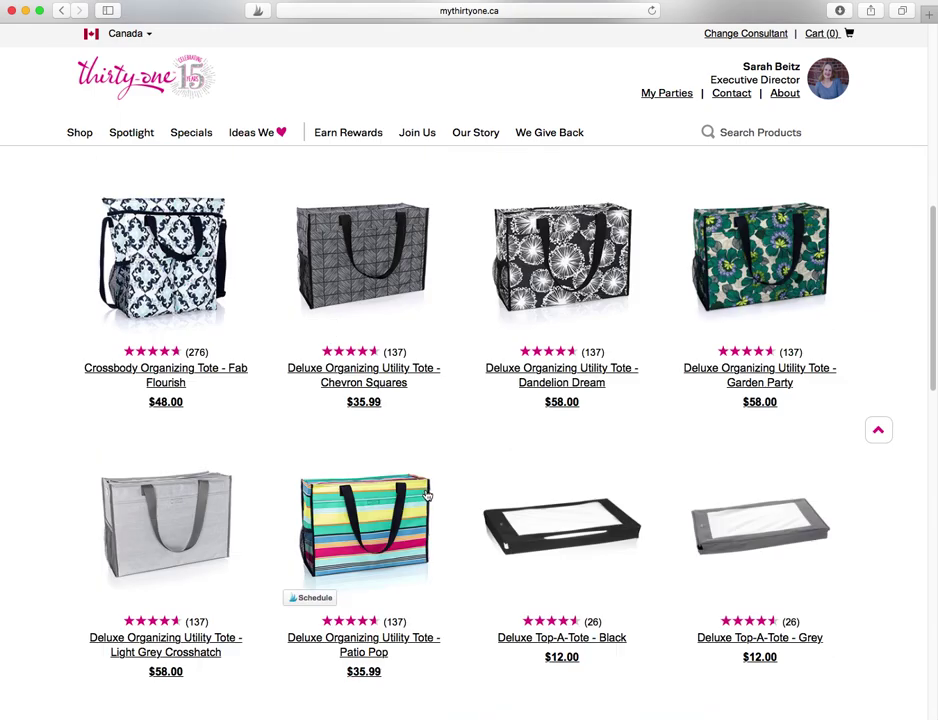
{"action": "scroll", "coordinate": [430, 498], "scroll_direction": "down", "scroll_amount": 6}
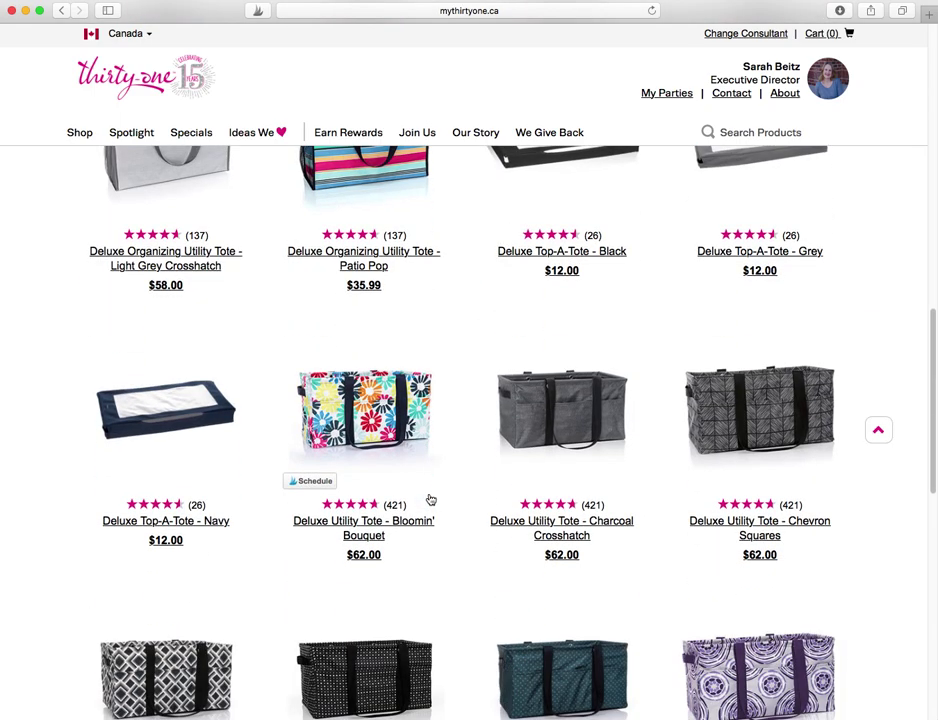
{"action": "scroll", "coordinate": [430, 498], "scroll_direction": "down", "scroll_amount": 7}
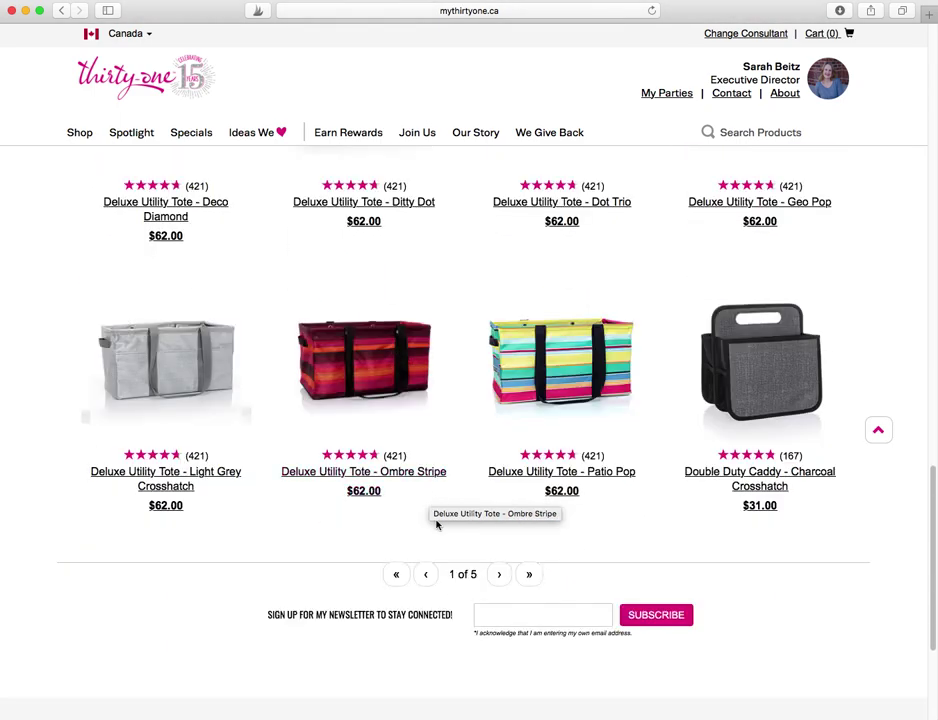
{"action": "left_click", "coordinate": [498, 576]}
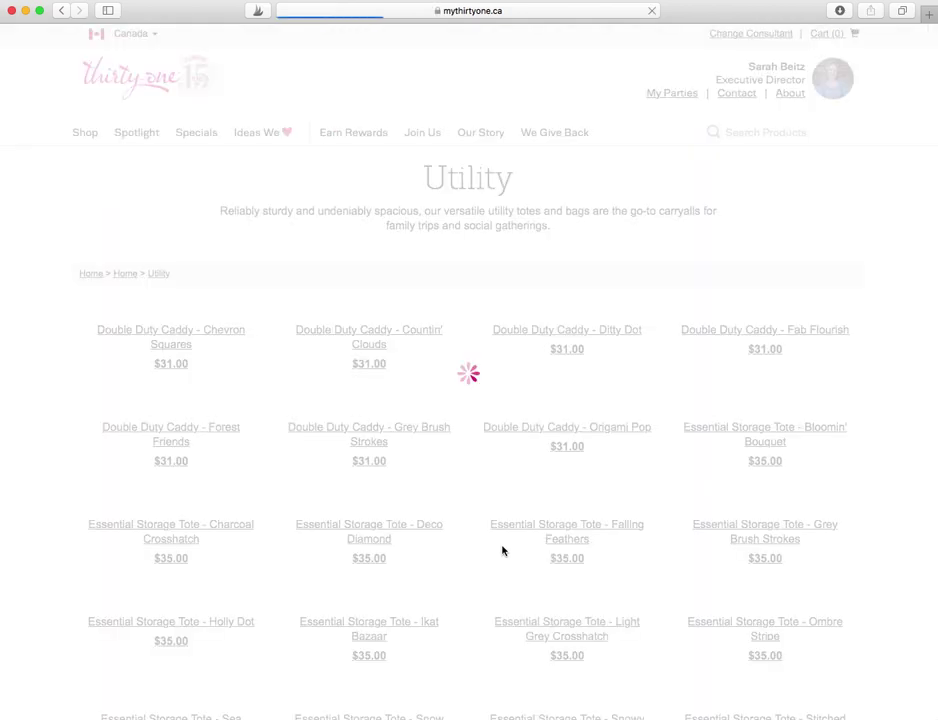
{"action": "scroll", "coordinate": [498, 568], "scroll_direction": "down", "scroll_amount": 9}
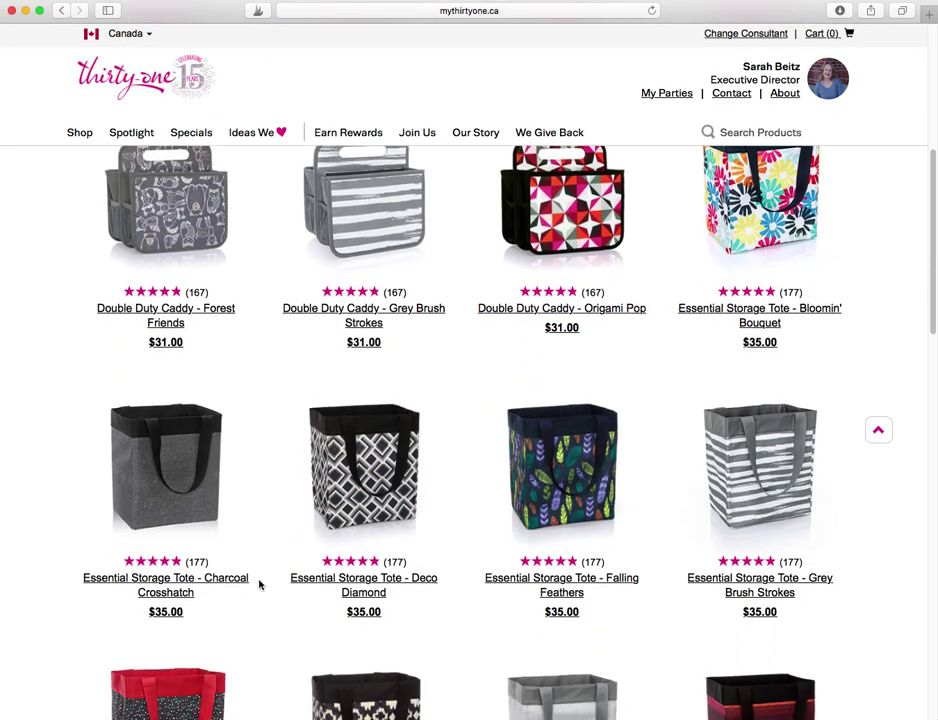
{"action": "left_click", "coordinate": [182, 594]}
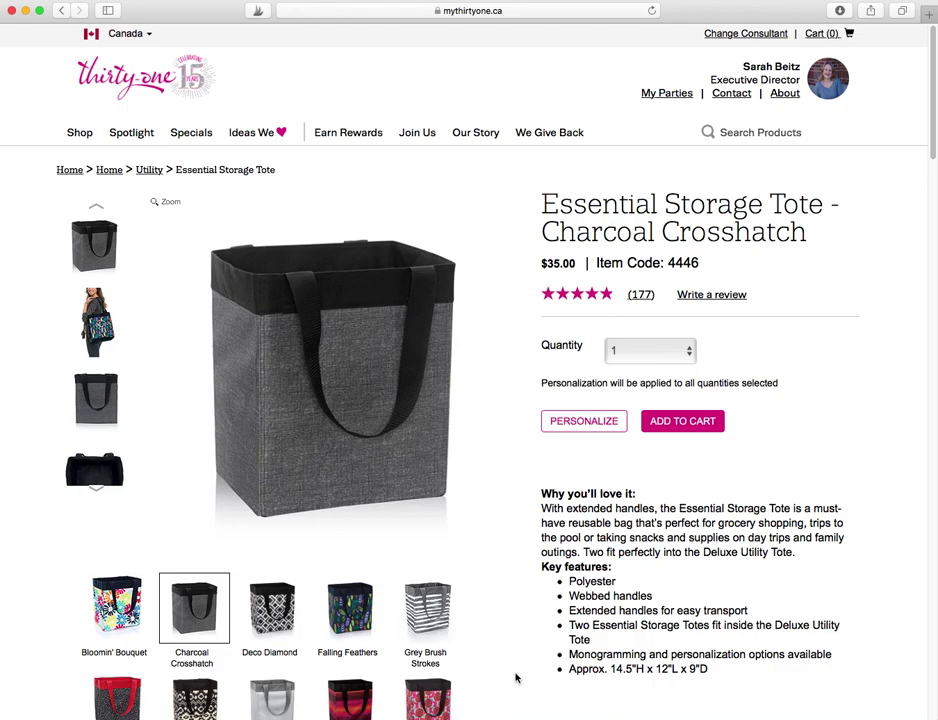
- Start personalizing the tote and set its product print to Light Grey Crosshatch
{"action": "scroll", "coordinate": [657, 574], "scroll_direction": "down", "scroll_amount": 1}
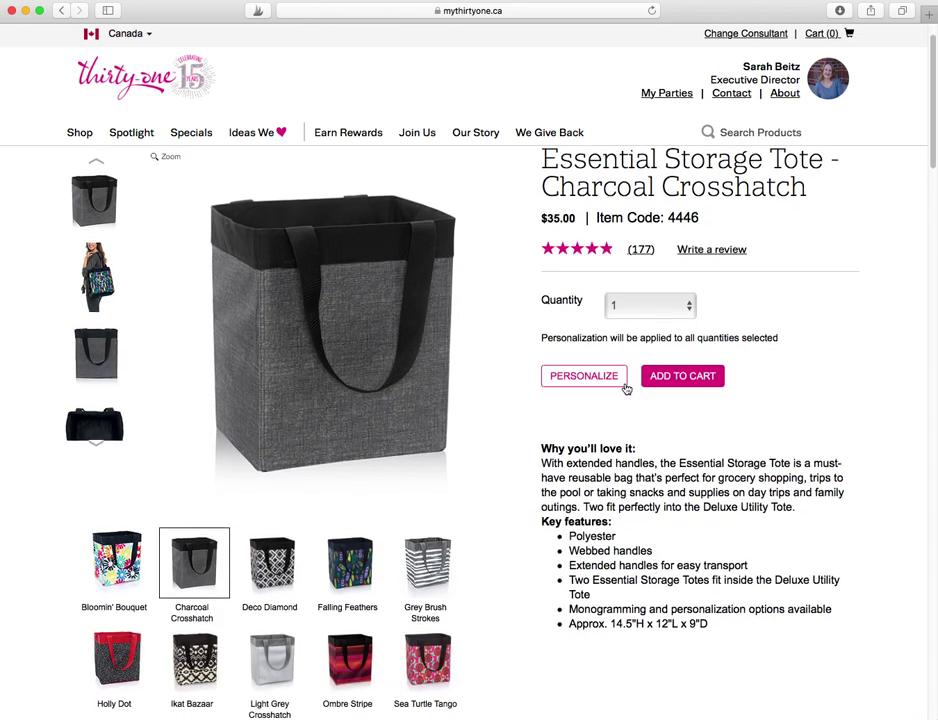
{"action": "left_click", "coordinate": [592, 379]}
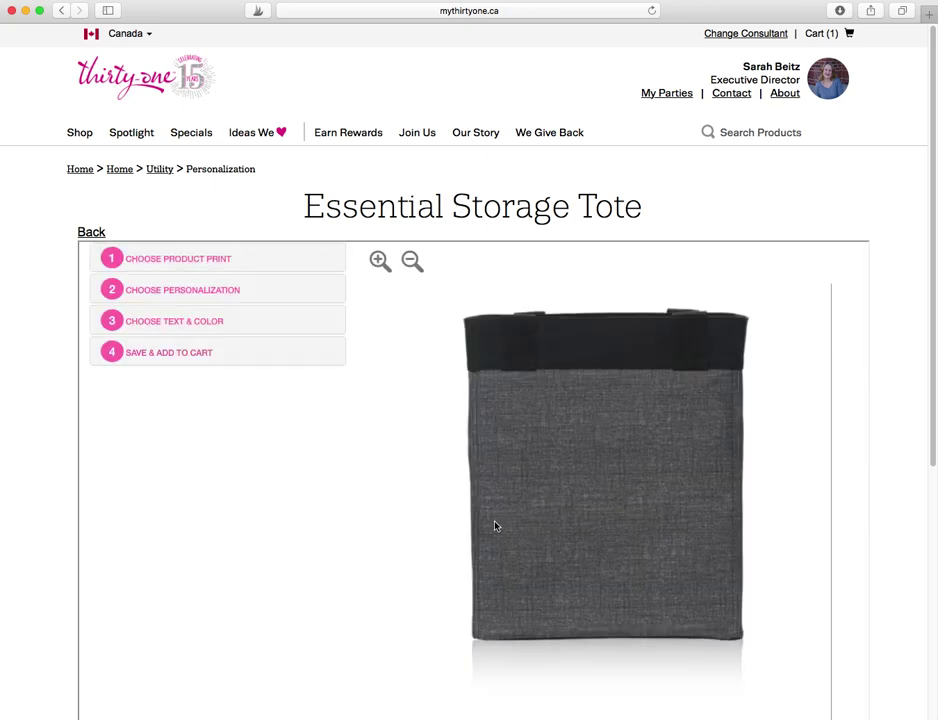
{"action": "scroll", "coordinate": [492, 525], "scroll_direction": "down", "scroll_amount": 1}
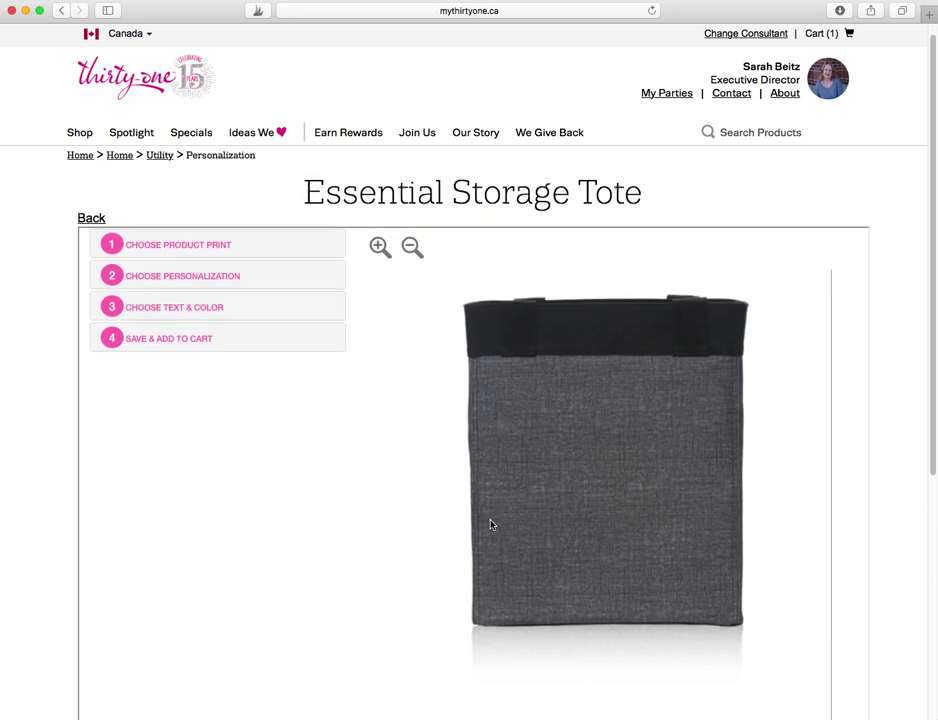
{"action": "left_click", "coordinate": [216, 246]}
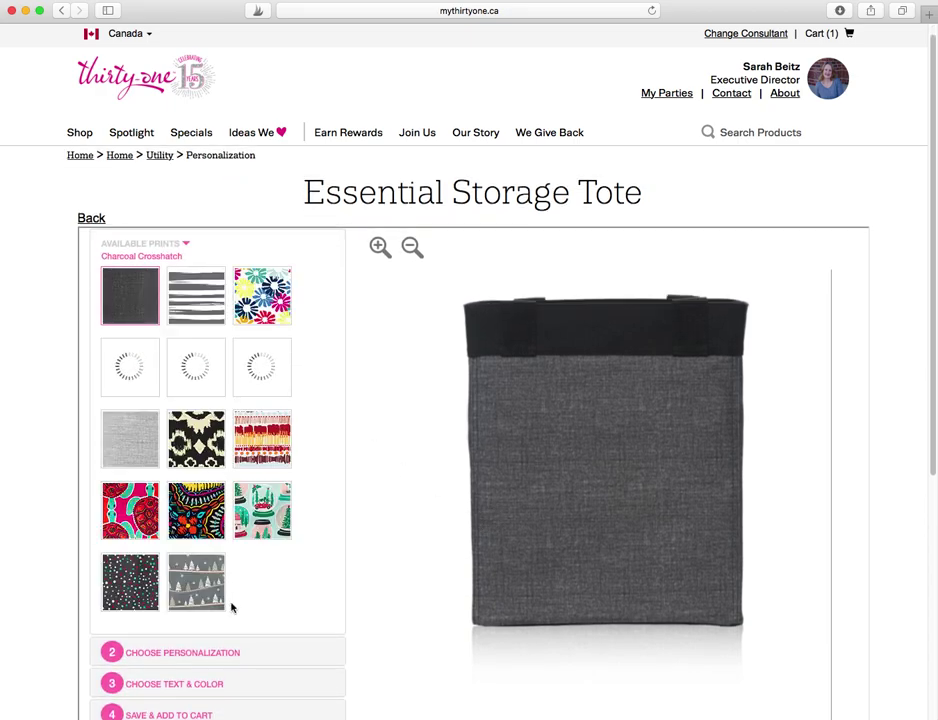
{"action": "scroll", "coordinate": [231, 607], "scroll_direction": "down", "scroll_amount": 1}
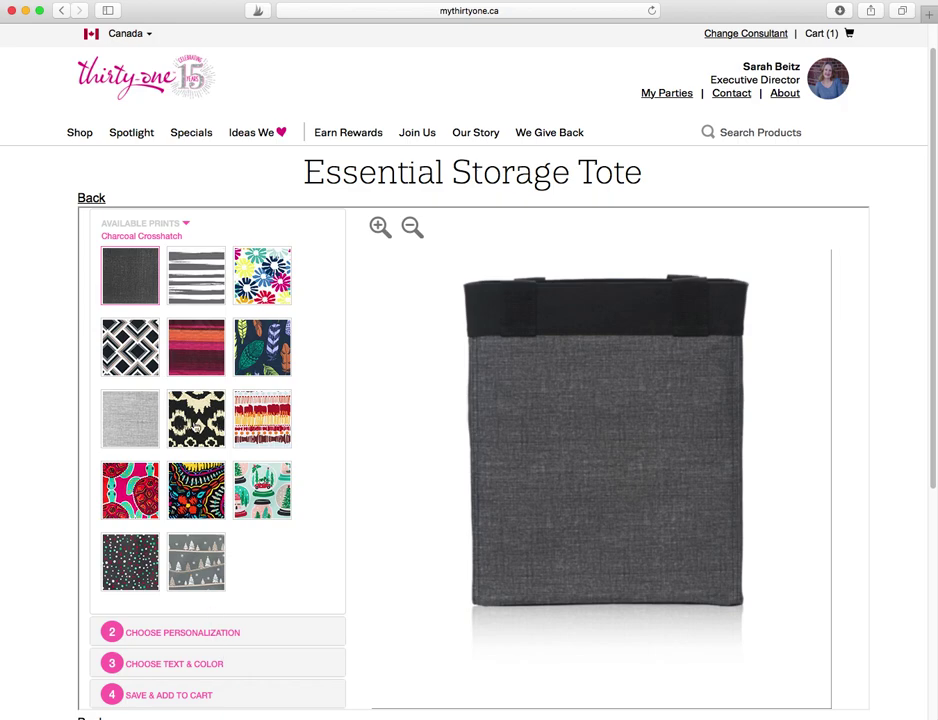
{"action": "left_click", "coordinate": [150, 420]}
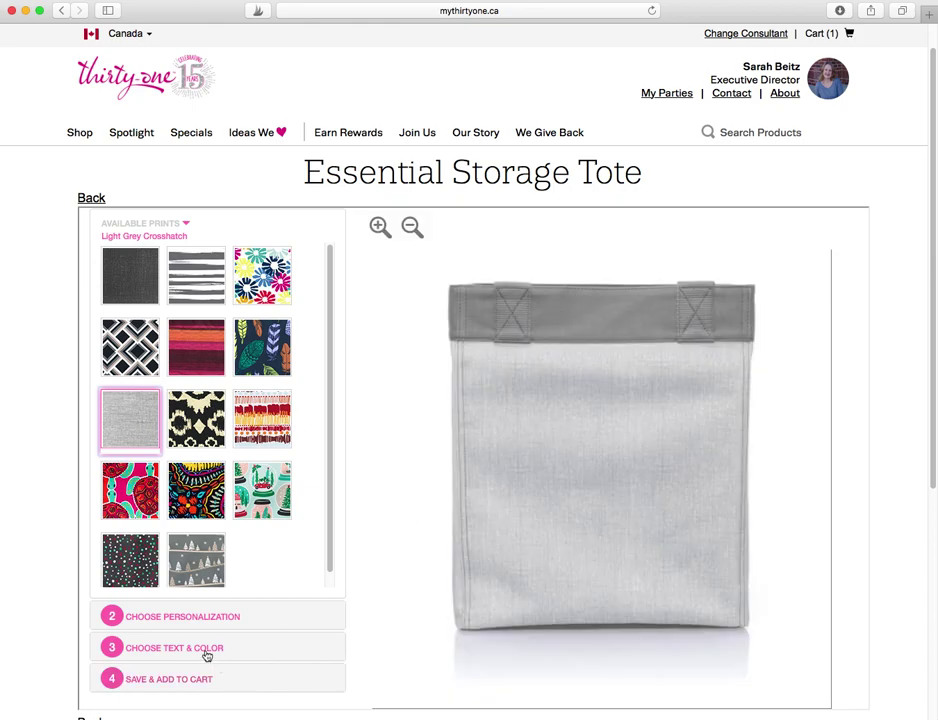
- Apply the Message personalization design to the tote and enter the consultant's first name as its text
{"action": "left_click", "coordinate": [188, 617]}
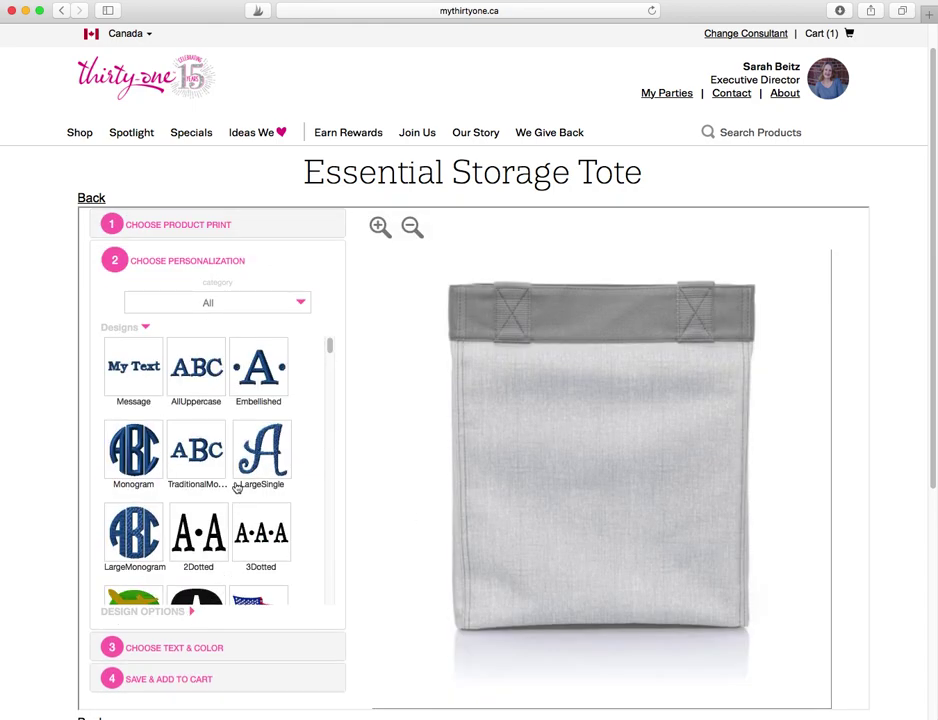
{"action": "left_click", "coordinate": [153, 372]}
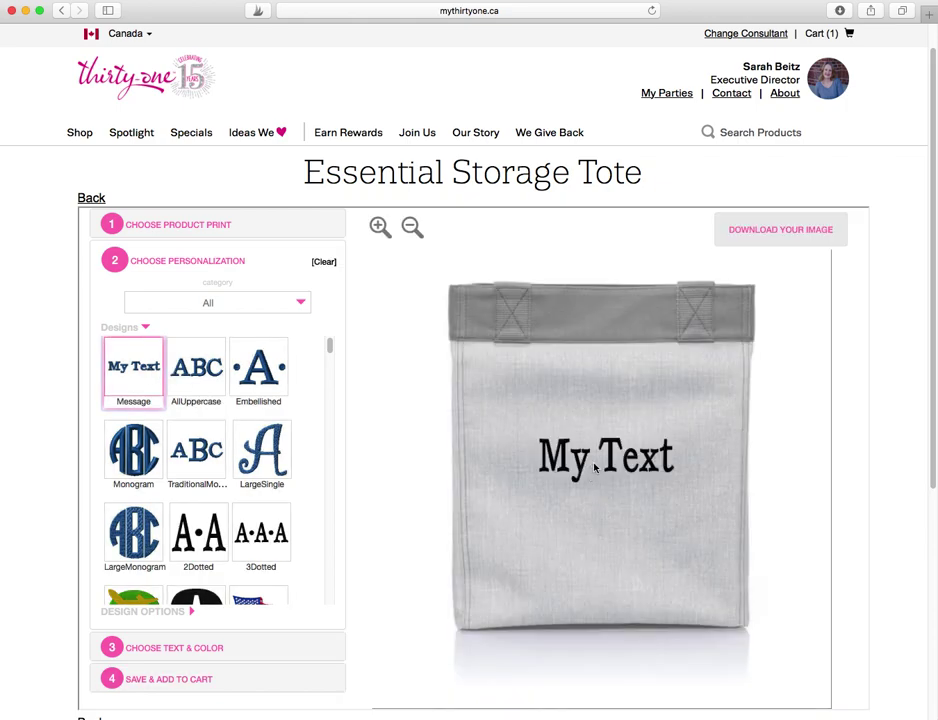
{"action": "left_click", "coordinate": [201, 648]}
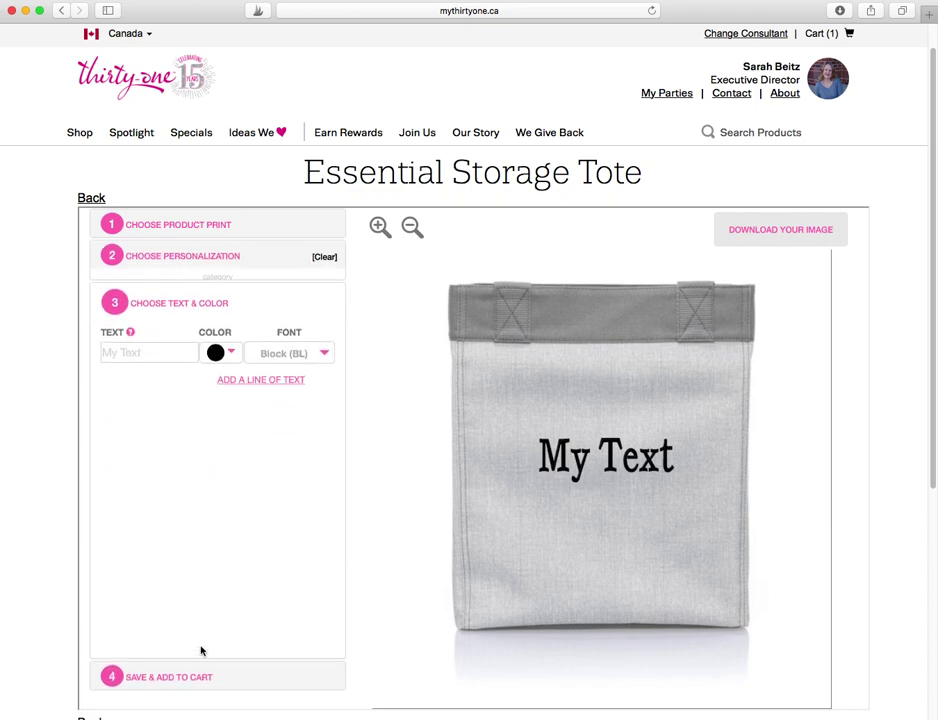
{"action": "left_click", "coordinate": [155, 346]}
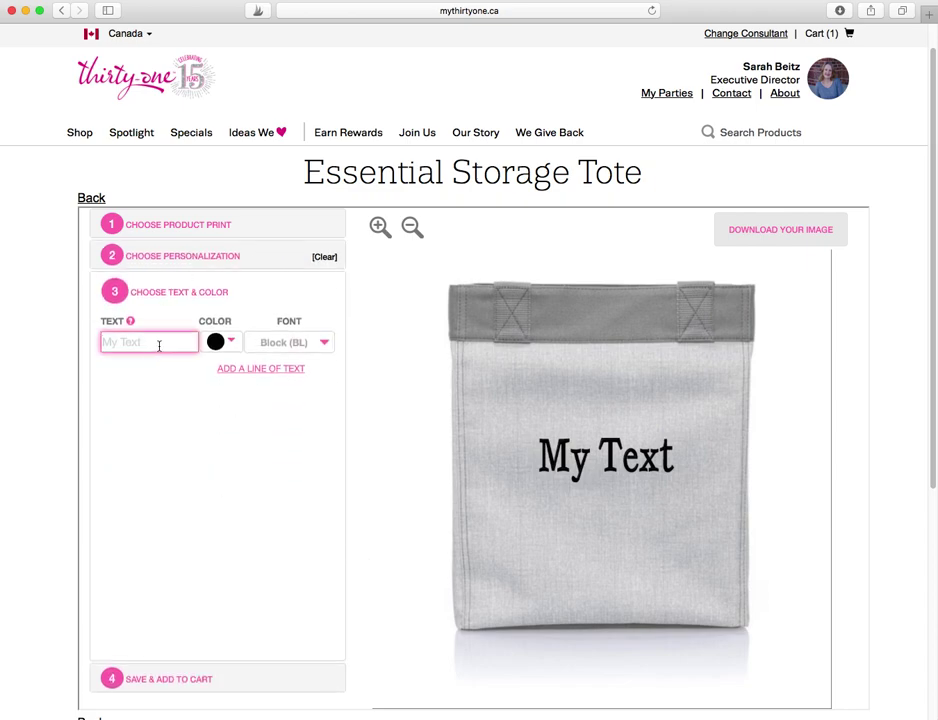
{"action": "type", "text": "Sarah"}
- Set the name's text color to HotPink and its font to Signature (SG)
{"action": "left_click", "coordinate": [230, 343]}
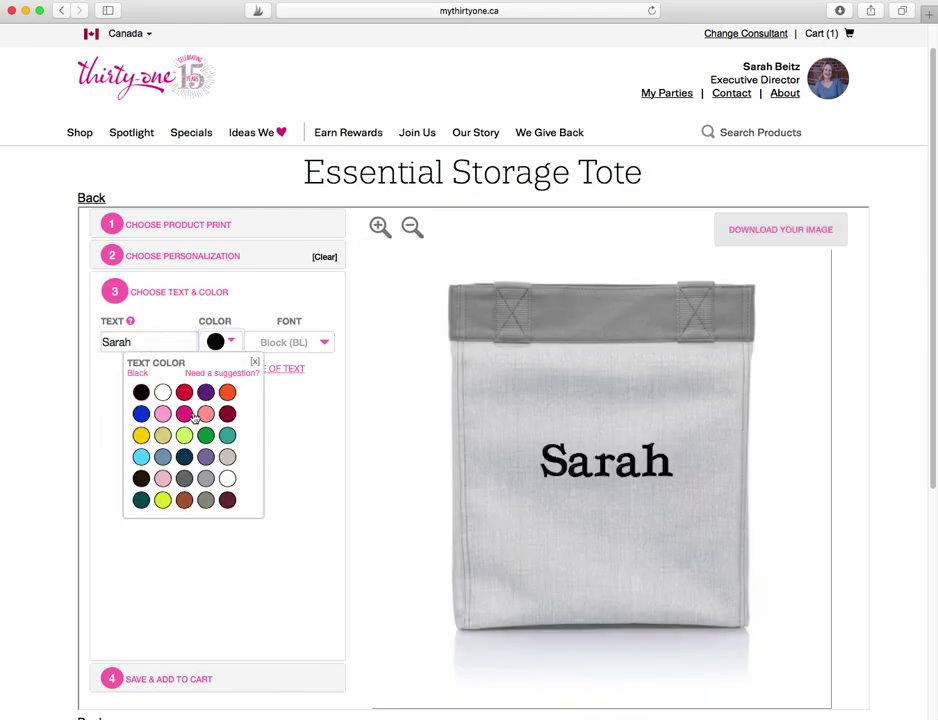
{"action": "left_click", "coordinate": [184, 413]}
{"action": "left_click", "coordinate": [314, 342]}
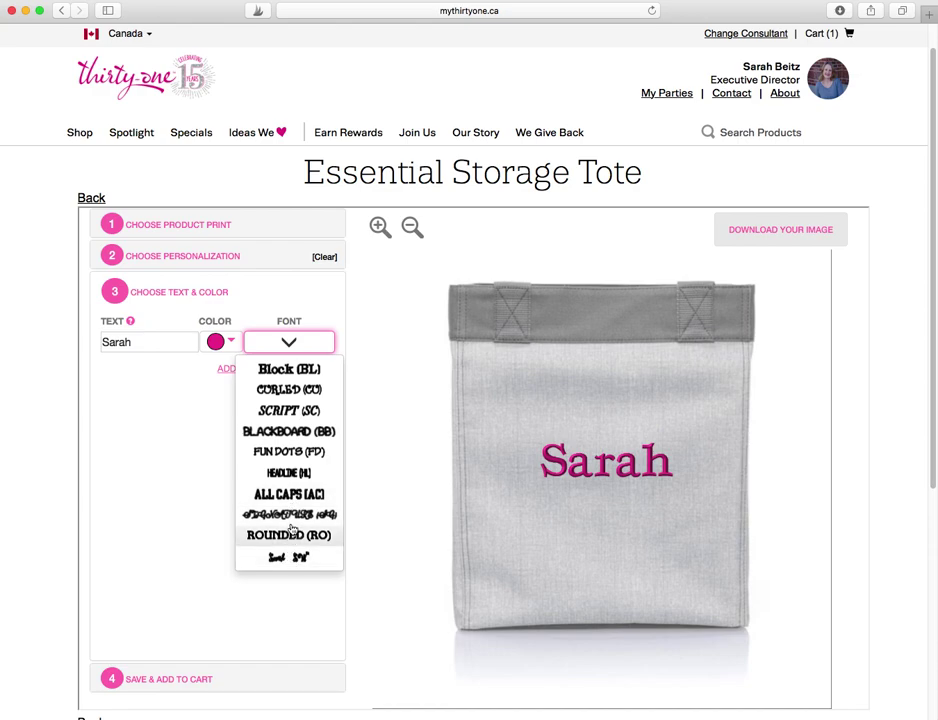
{"action": "left_click", "coordinate": [290, 515]}
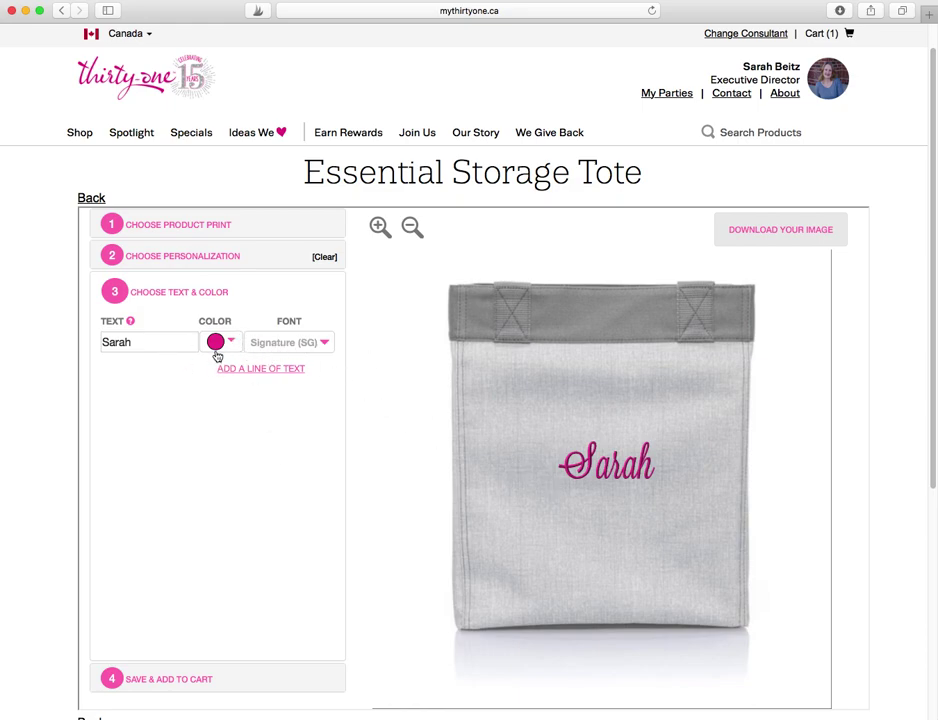
- Change the tote's print to Ombre Stripe and recolor the personalized name in black
{"action": "left_click", "coordinate": [193, 228]}
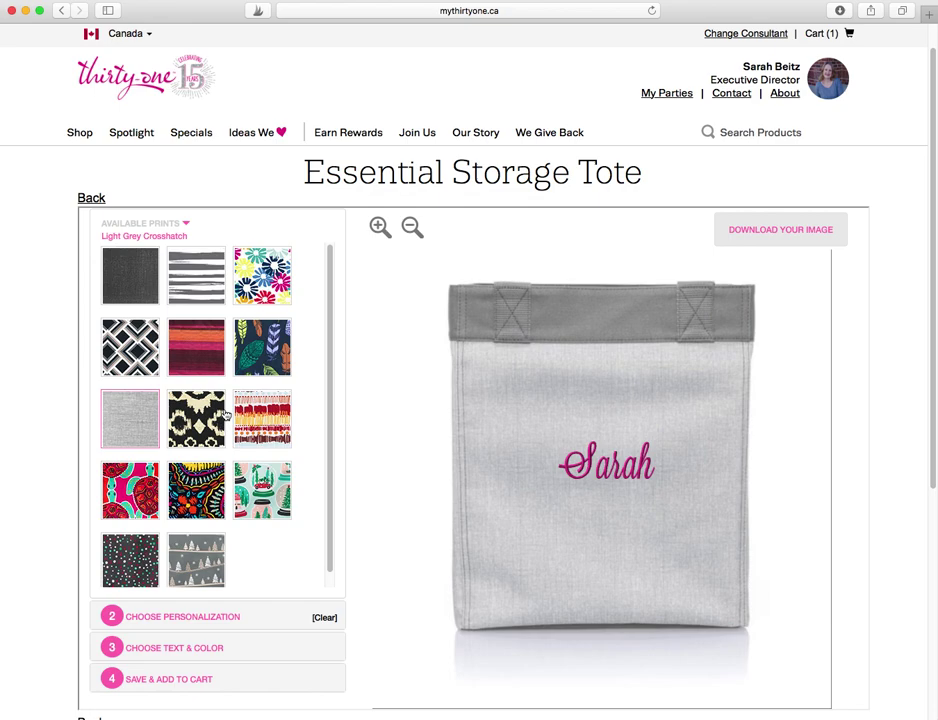
{"action": "left_click", "coordinate": [196, 347]}
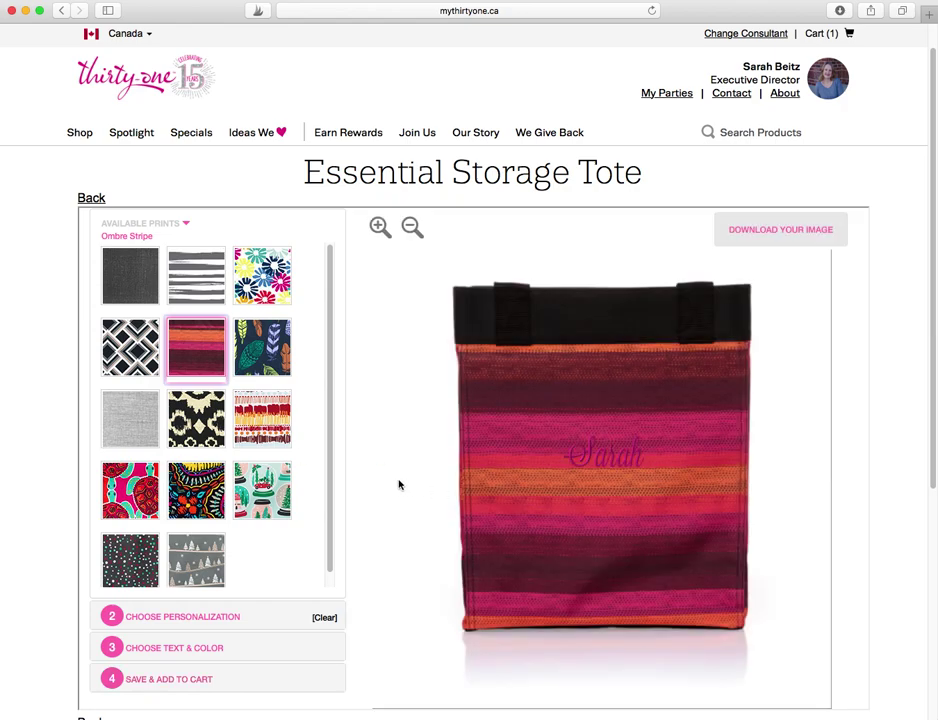
{"action": "scroll", "coordinate": [260, 505], "scroll_direction": "down", "scroll_amount": 2}
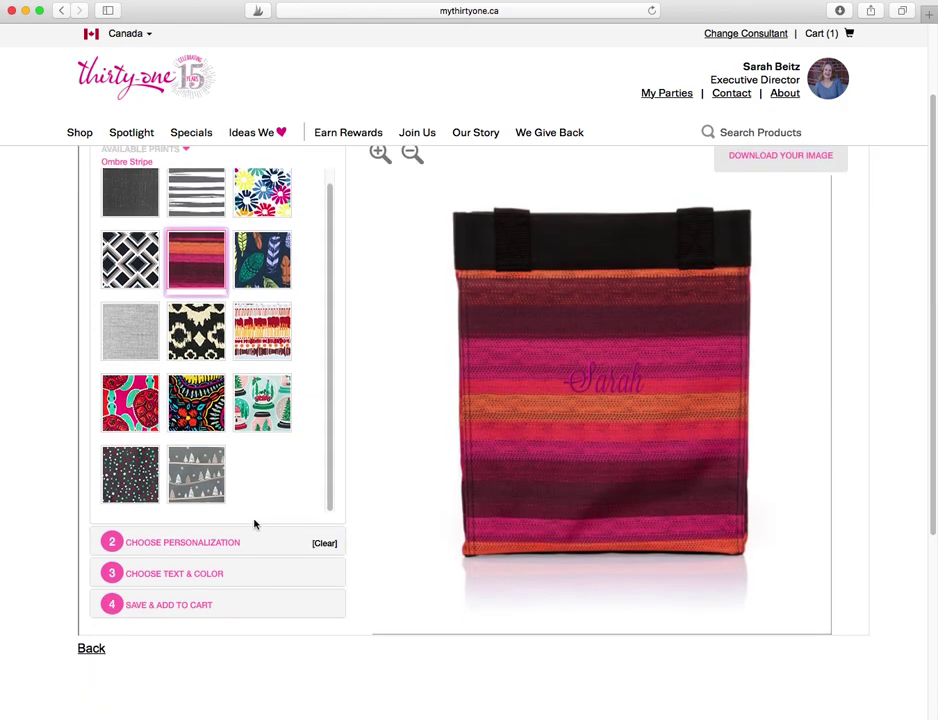
{"action": "left_click", "coordinate": [201, 574]}
{"action": "left_click", "coordinate": [226, 268]}
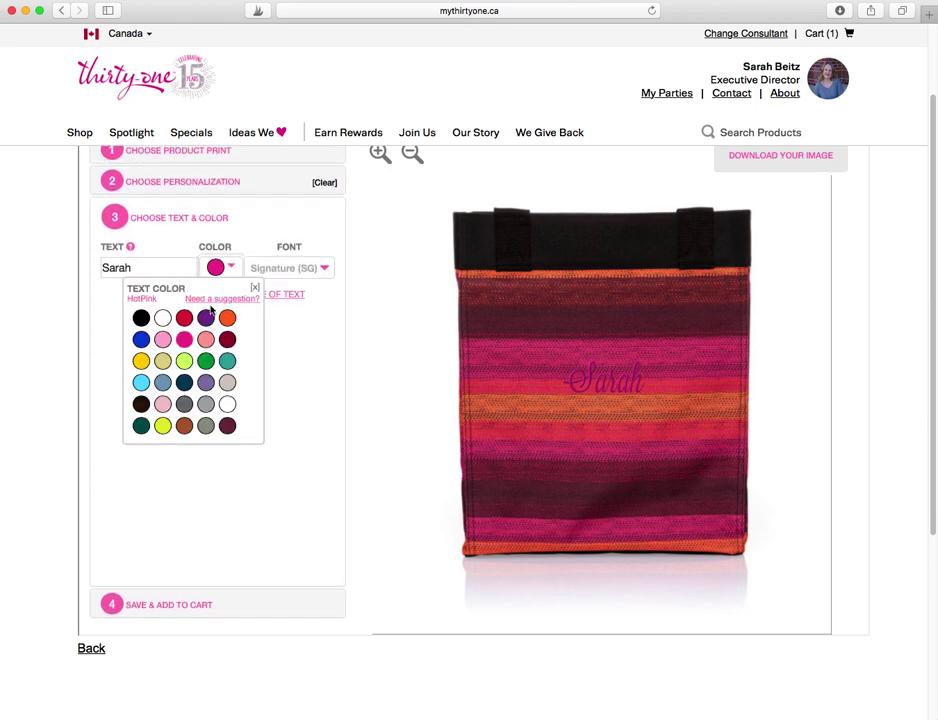
{"action": "left_click", "coordinate": [140, 318]}
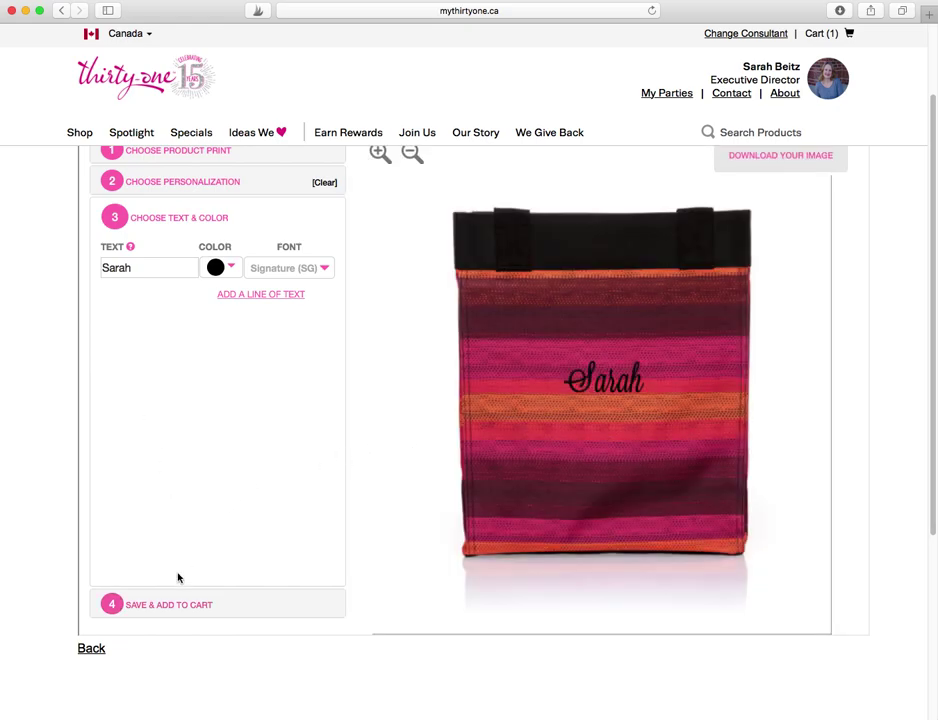
- Save the personalized Ombre Stripe tote design and add it to the cart
{"action": "scroll", "coordinate": [555, 479], "scroll_direction": "up", "scroll_amount": 2}
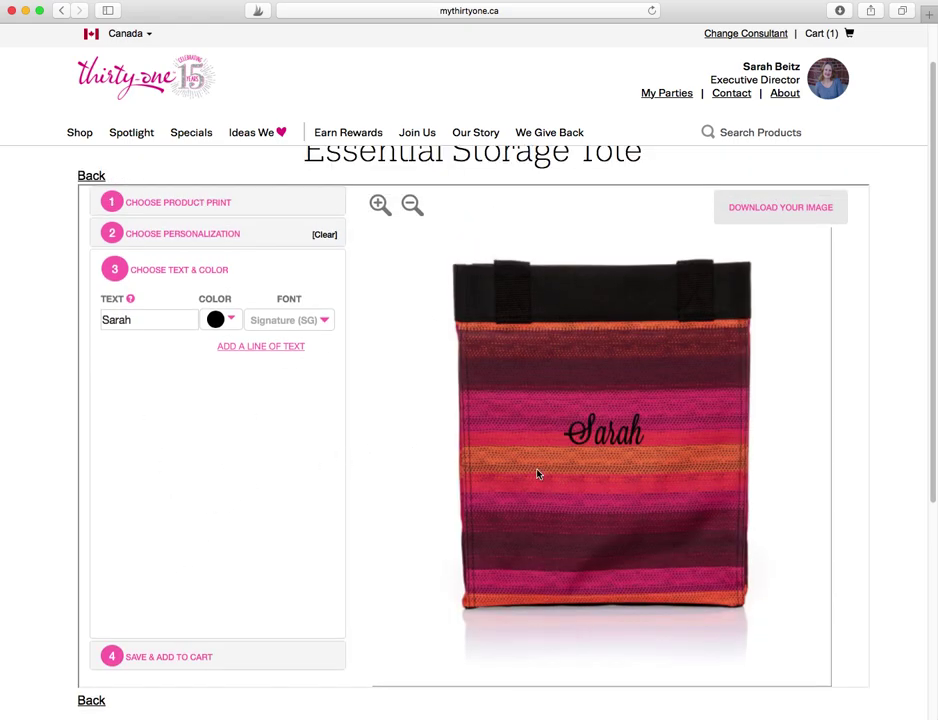
{"action": "left_click", "coordinate": [173, 657]}
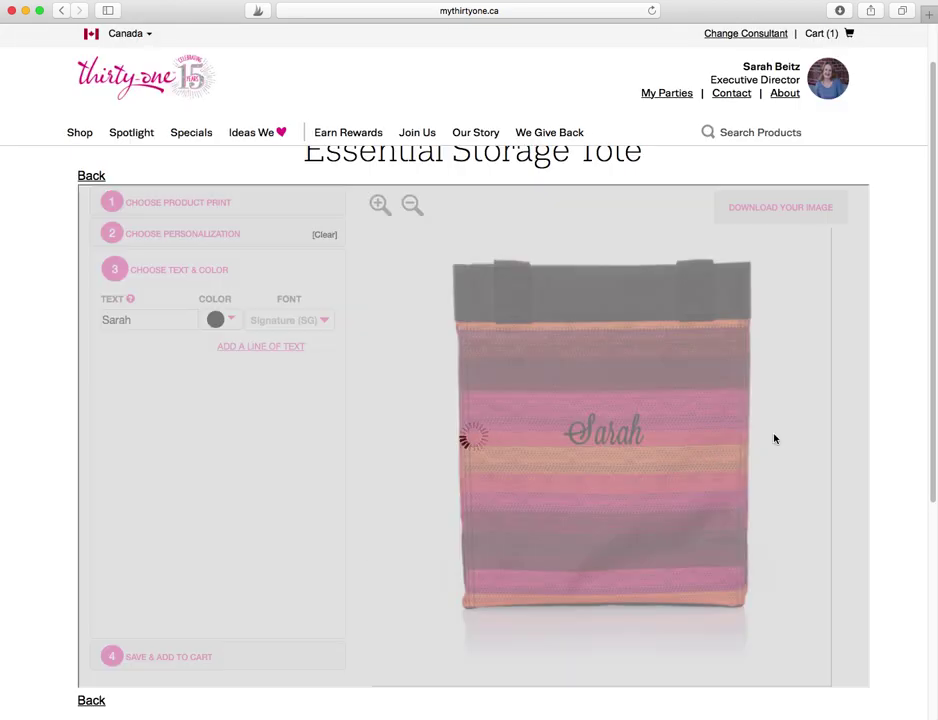
- Open the Pillows product category under Home
{"action": "scroll", "coordinate": [774, 446], "scroll_direction": "up", "scroll_amount": 2}
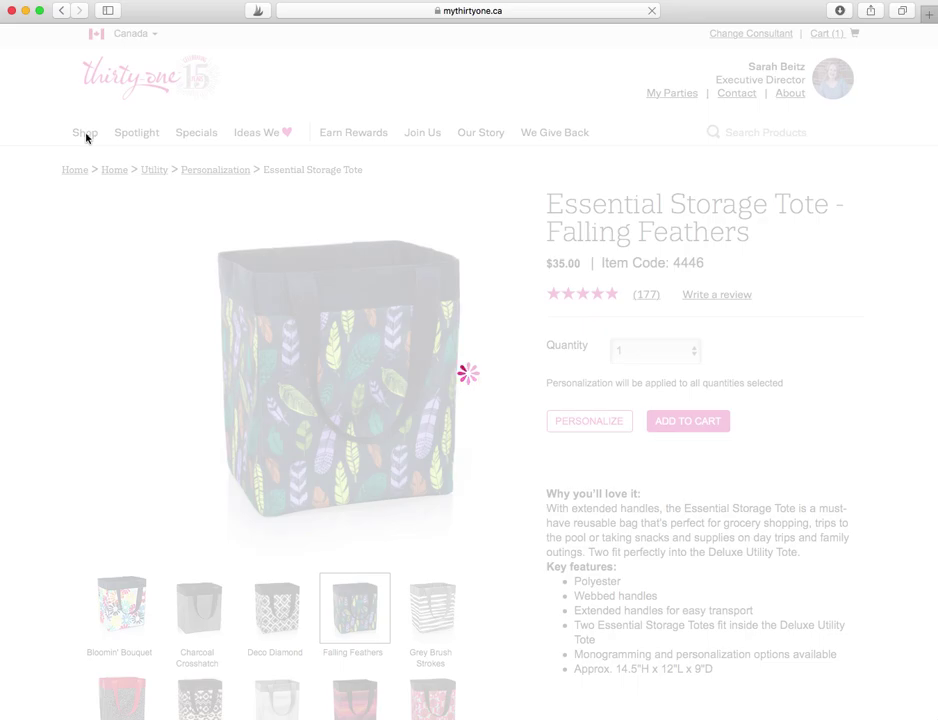
{"action": "mouse_move", "coordinate": [79, 136]}
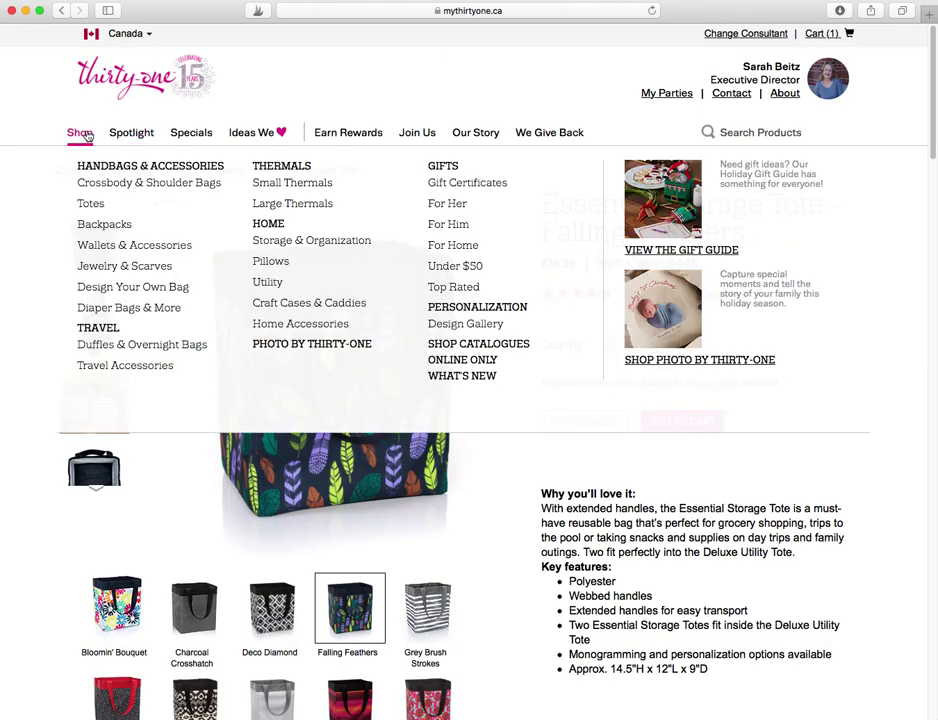
{"action": "left_click", "coordinate": [270, 262]}
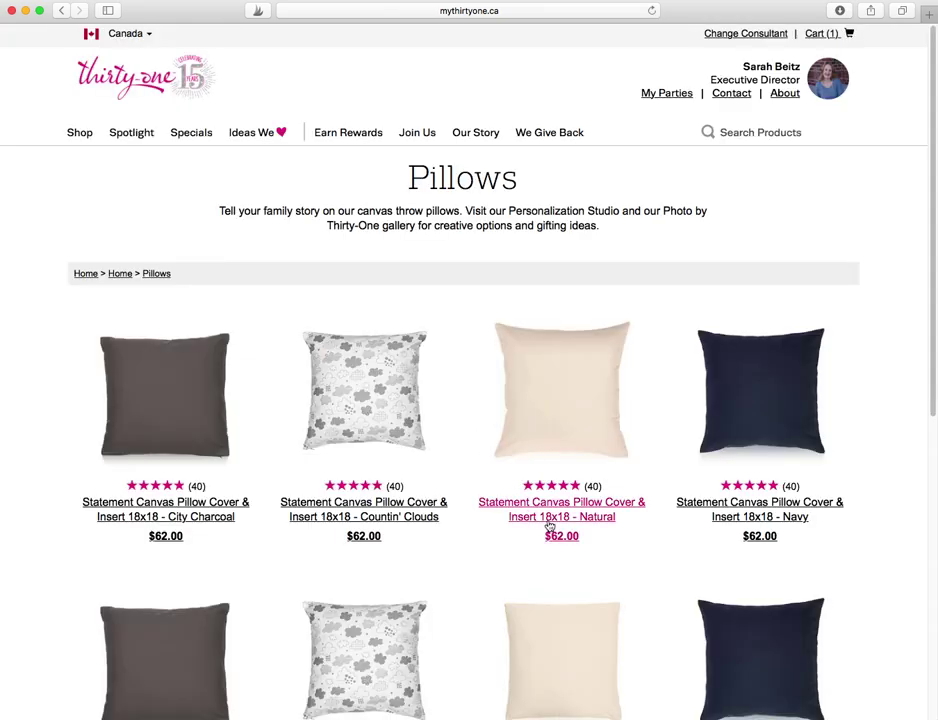
- Open the Natural Statement Canvas Pillow Cover & Insert 18x18 for personalization and show its embroidery designs
{"action": "left_click", "coordinate": [566, 516]}
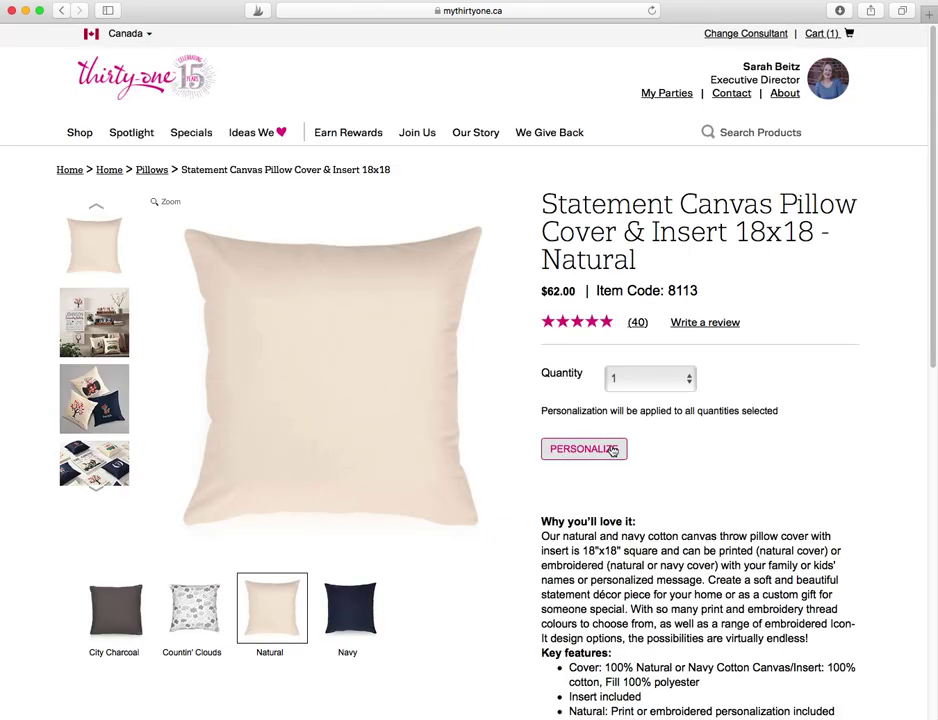
{"action": "left_click", "coordinate": [603, 450]}
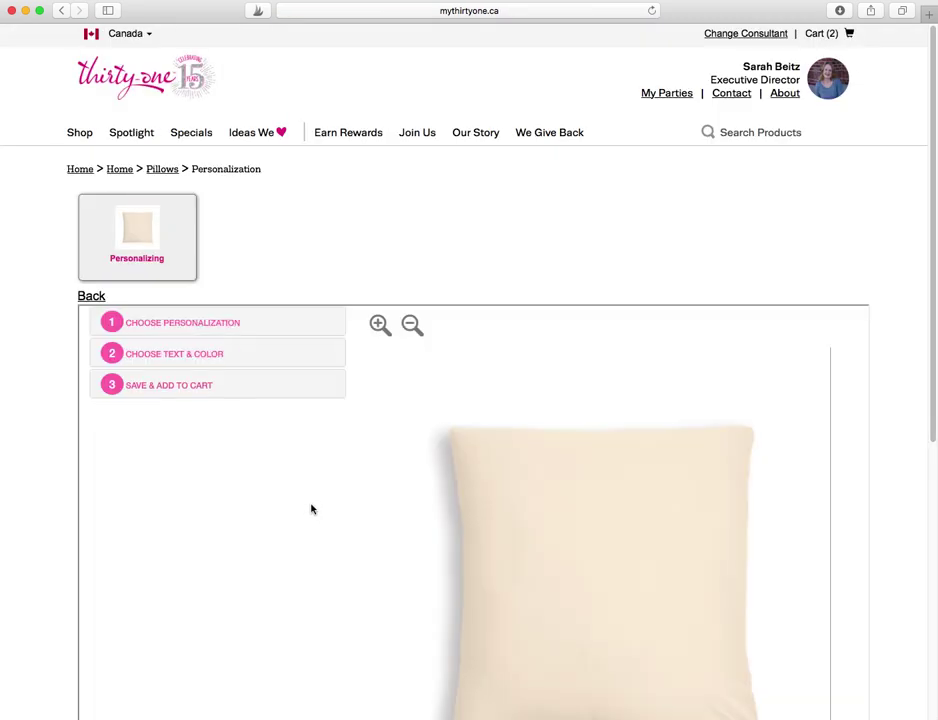
{"action": "left_click", "coordinate": [214, 326]}
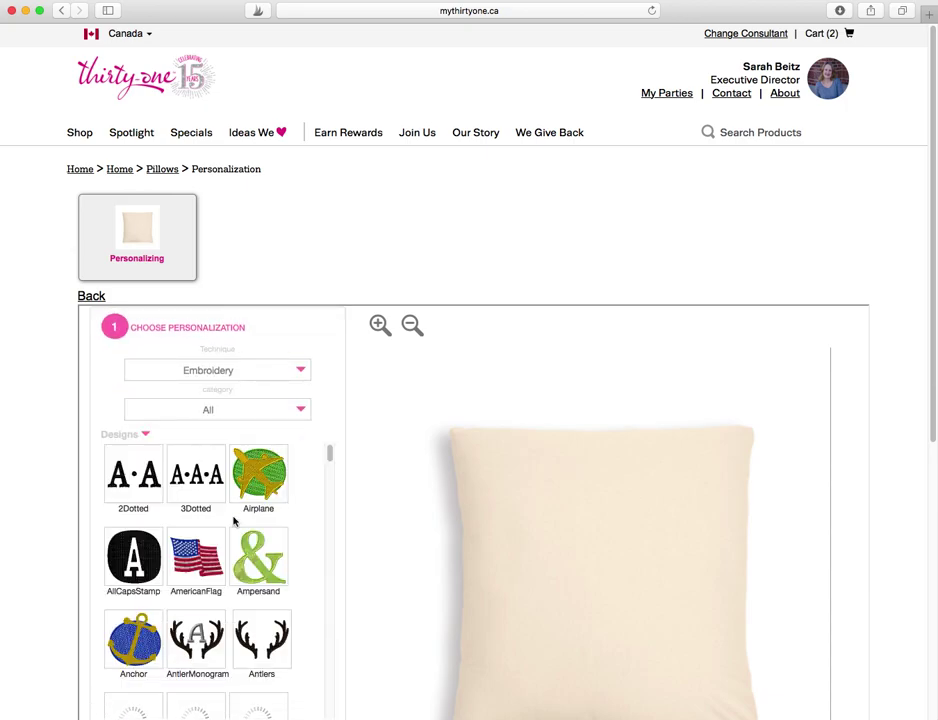
- Browse the embroidery designs and apply the Barn design to the natural pillow
{"action": "scroll", "coordinate": [235, 513], "scroll_direction": "down", "scroll_amount": 1}
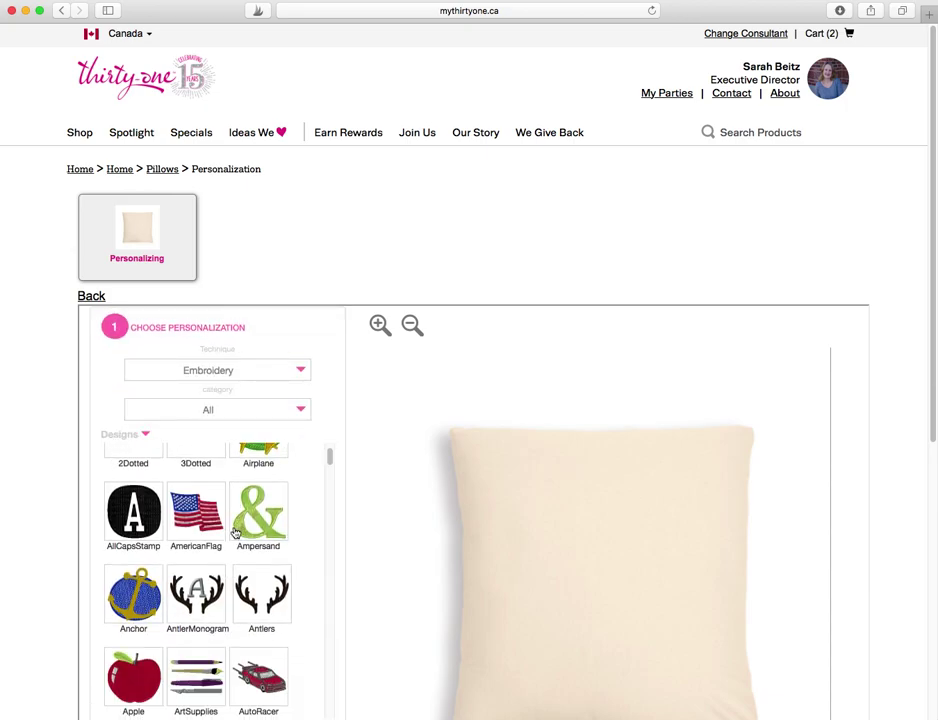
{"action": "scroll", "coordinate": [227, 284], "scroll_direction": "down", "scroll_amount": 1}
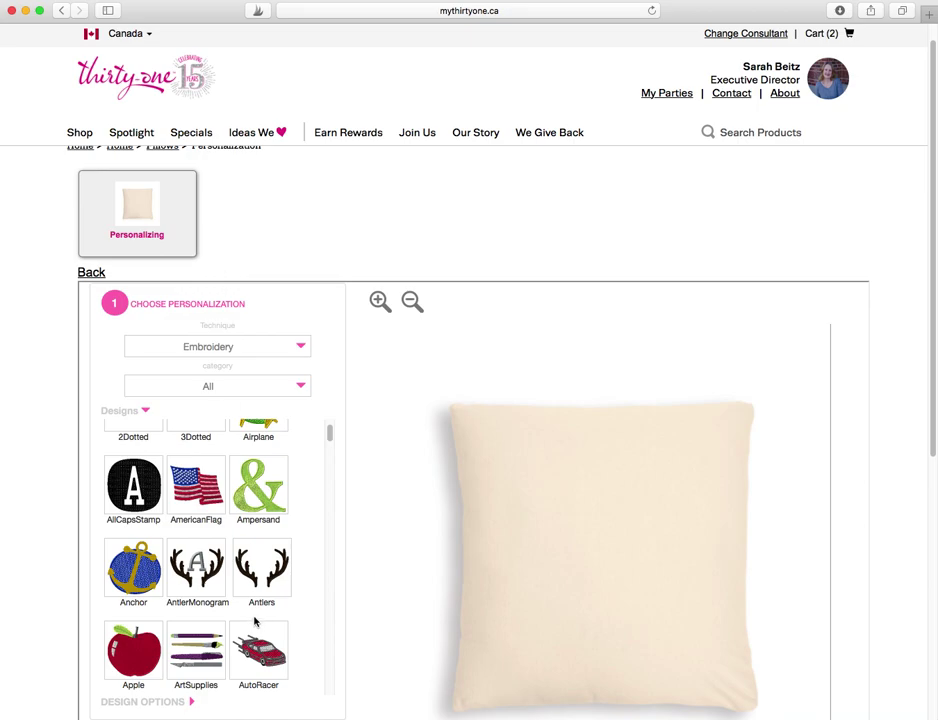
{"action": "scroll", "coordinate": [254, 620], "scroll_direction": "down", "scroll_amount": 3}
{"action": "scroll", "coordinate": [248, 610], "scroll_direction": "down", "scroll_amount": 4}
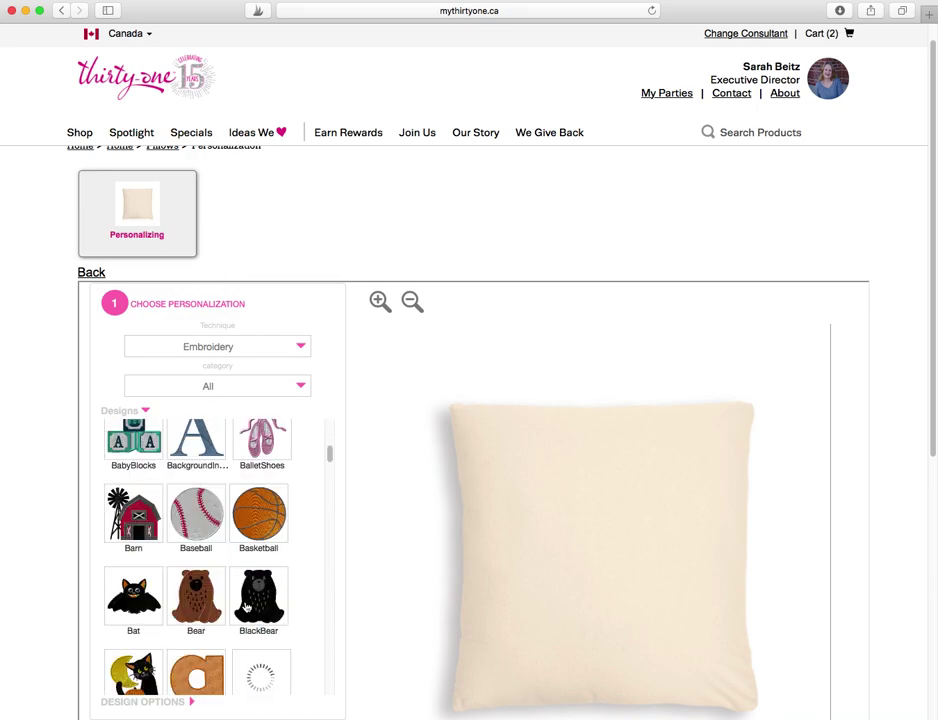
{"action": "left_click", "coordinate": [155, 530]}
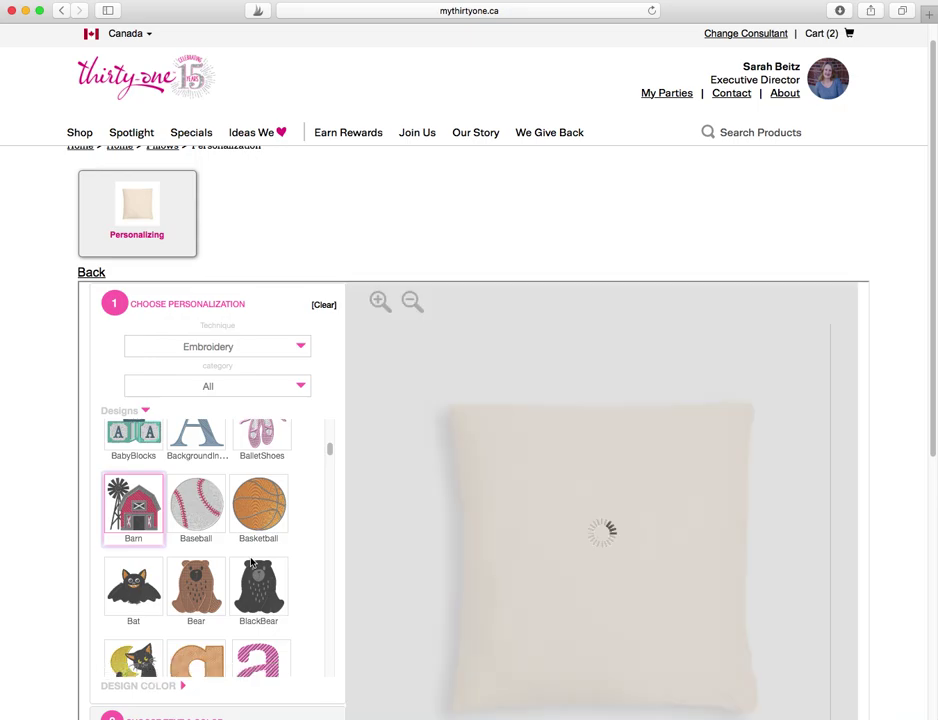
- Look through more embroidery designs and change the barn's design color to NavyBlue
{"action": "scroll", "coordinate": [250, 566], "scroll_direction": "down", "scroll_amount": 1}
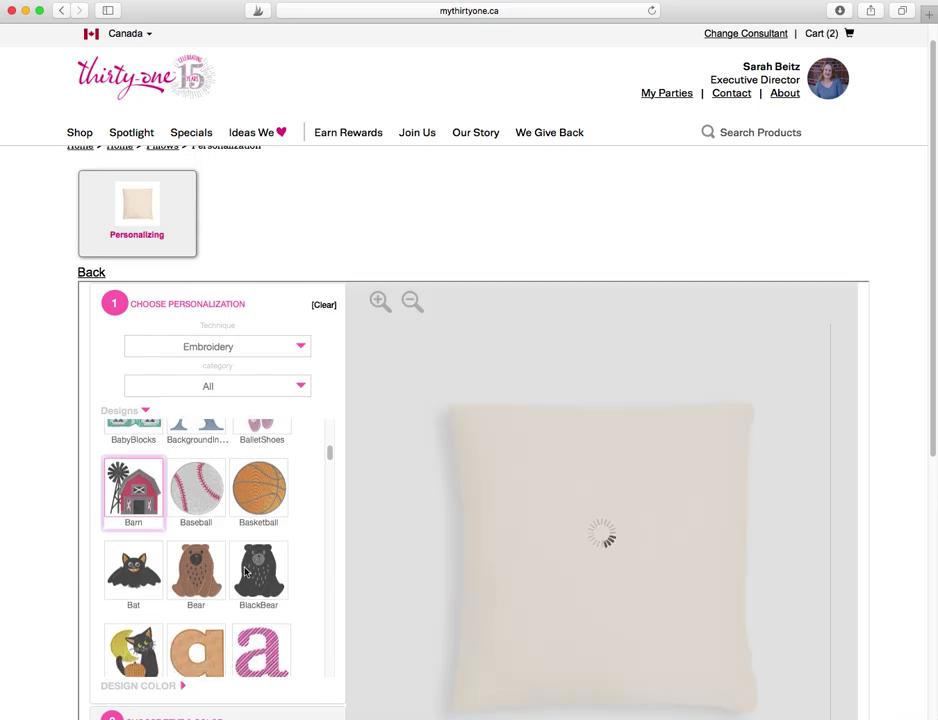
{"action": "scroll", "coordinate": [250, 572], "scroll_direction": "down", "scroll_amount": 3}
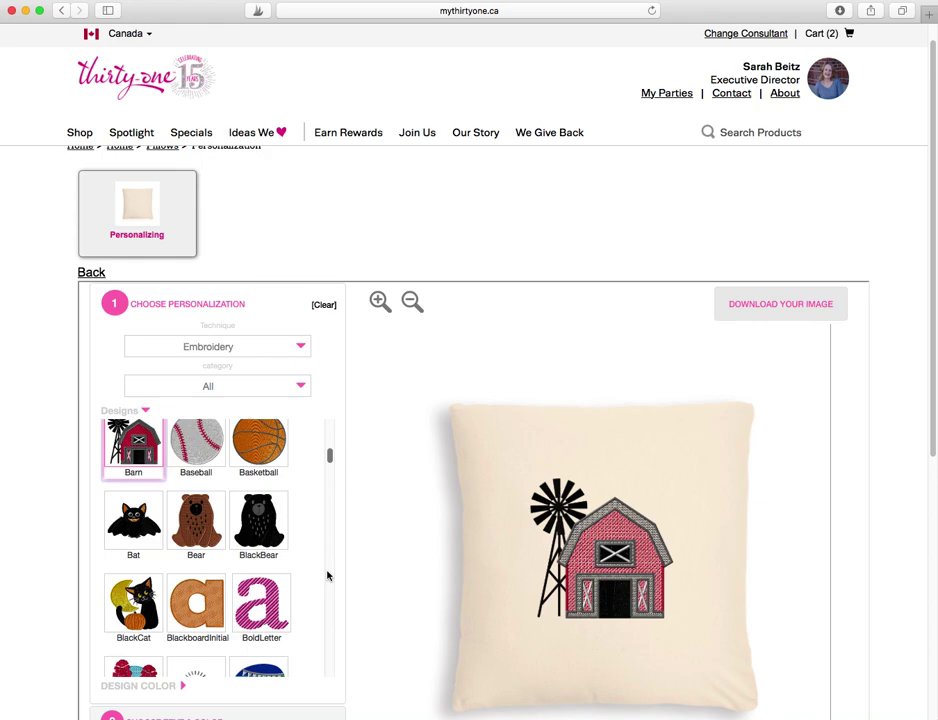
{"action": "scroll", "coordinate": [327, 576], "scroll_direction": "down", "scroll_amount": 1}
{"action": "scroll", "coordinate": [327, 600], "scroll_direction": "down", "scroll_amount": 4}
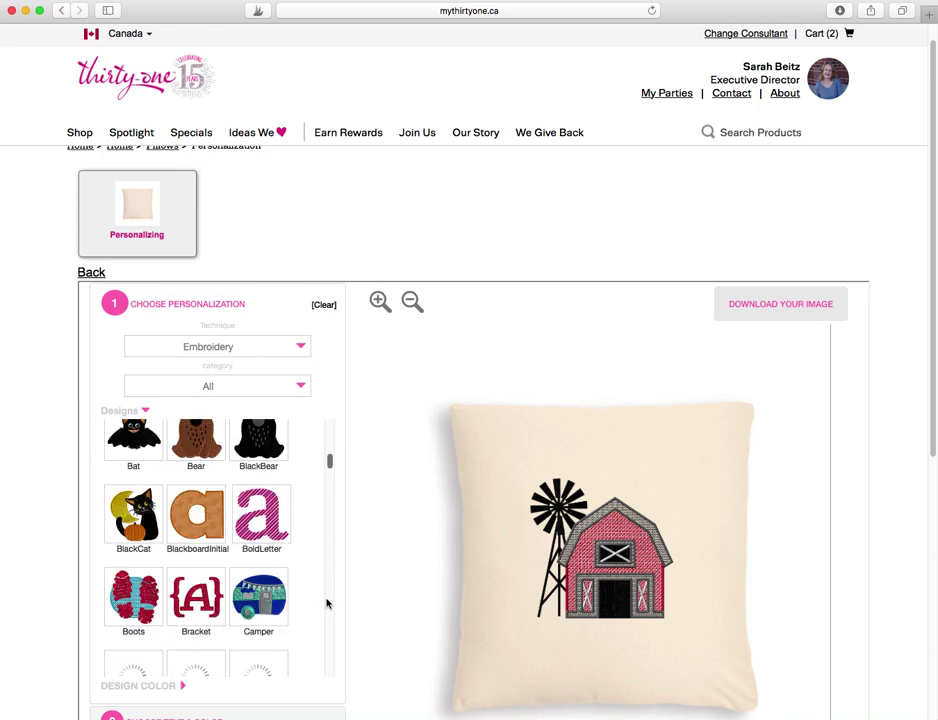
{"action": "left_click", "coordinate": [165, 690]}
{"action": "left_click", "coordinate": [128, 447]}
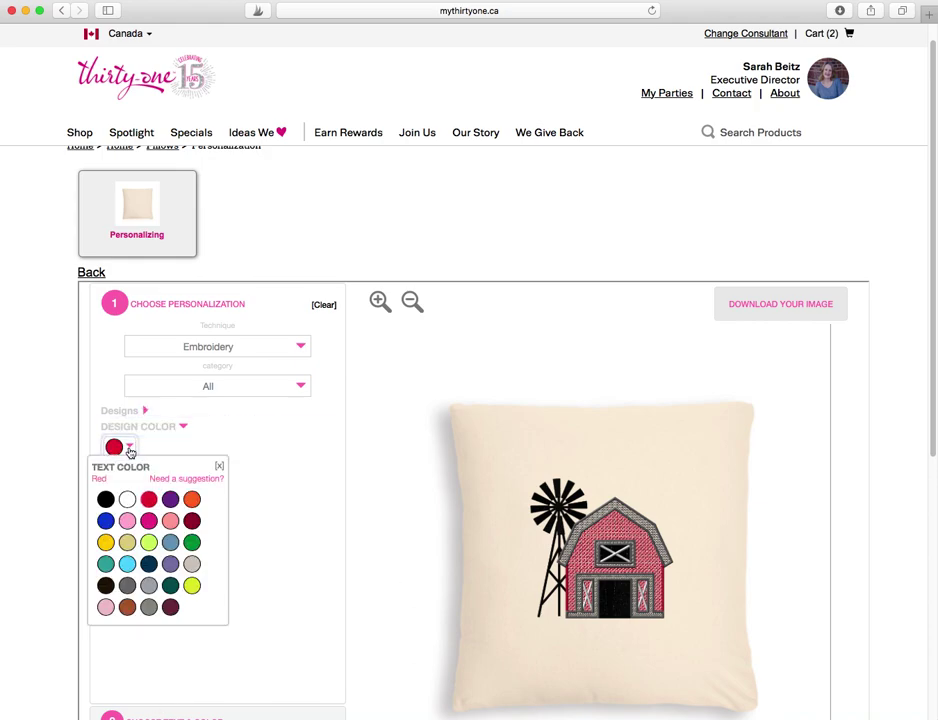
{"action": "left_click", "coordinate": [148, 566]}
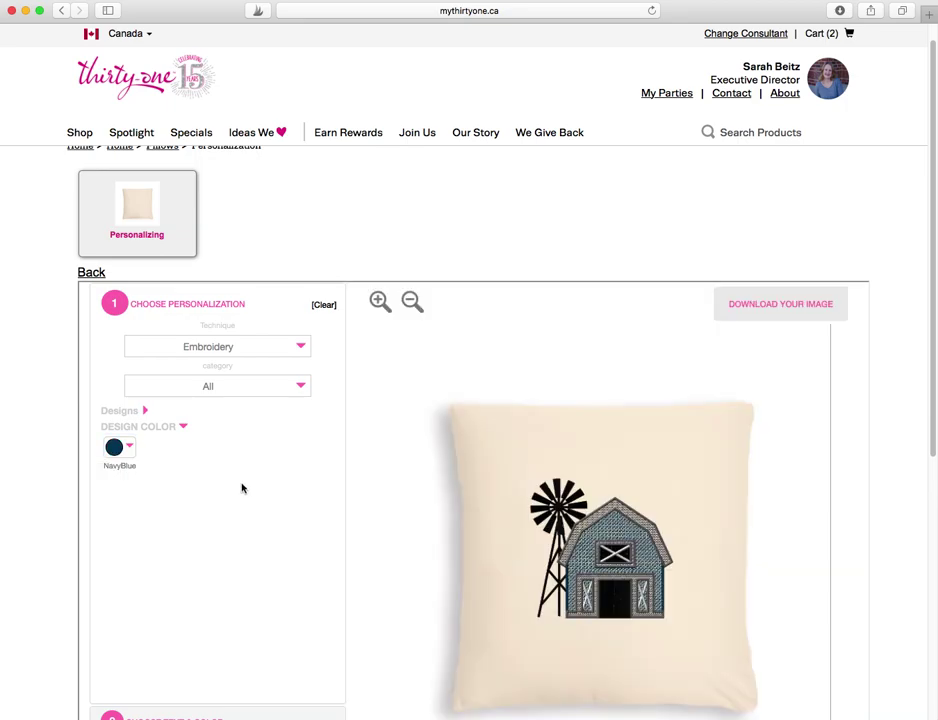
- Add two lines of text around the barn: the family surname on line one and "Family Farm" on line two
{"action": "scroll", "coordinate": [172, 483], "scroll_direction": "down", "scroll_amount": 1}
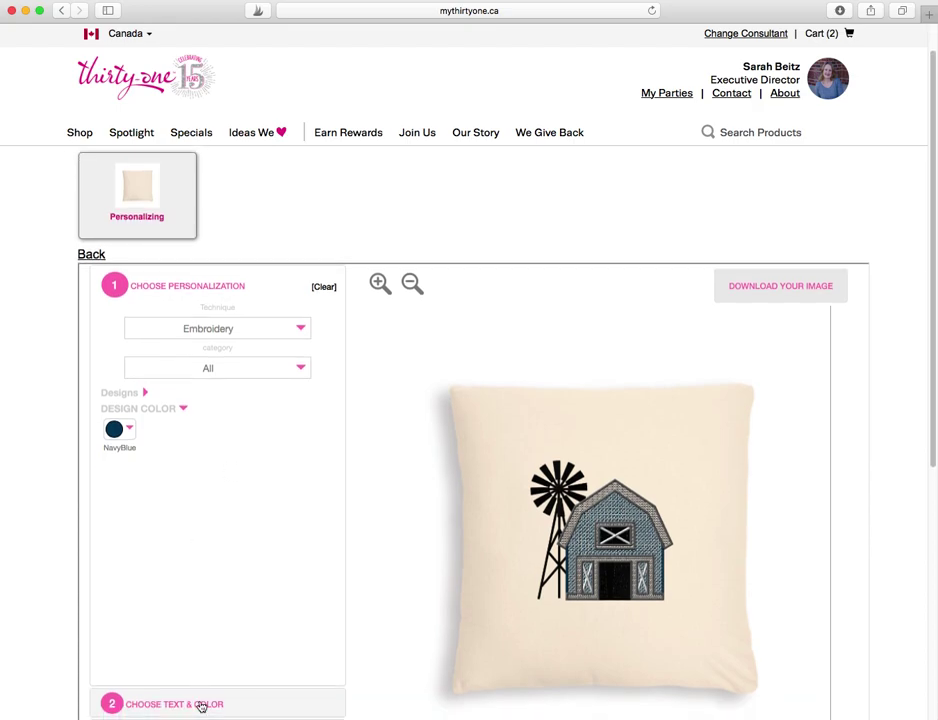
{"action": "scroll", "coordinate": [197, 704], "scroll_direction": "down", "scroll_amount": 1}
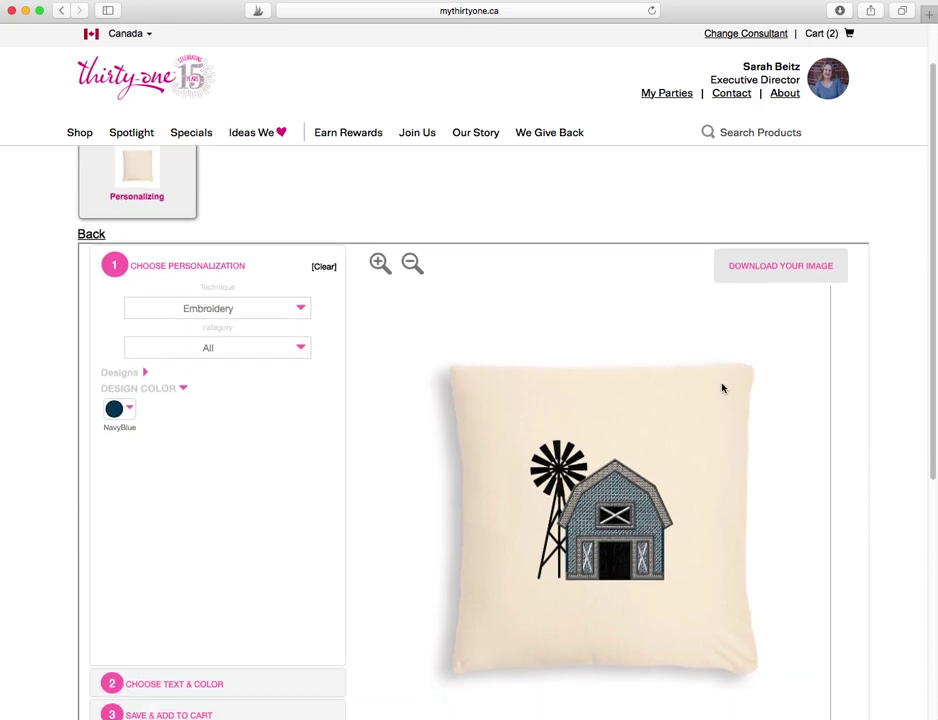
{"action": "left_click", "coordinate": [177, 686]}
{"action": "left_click", "coordinate": [290, 326]}
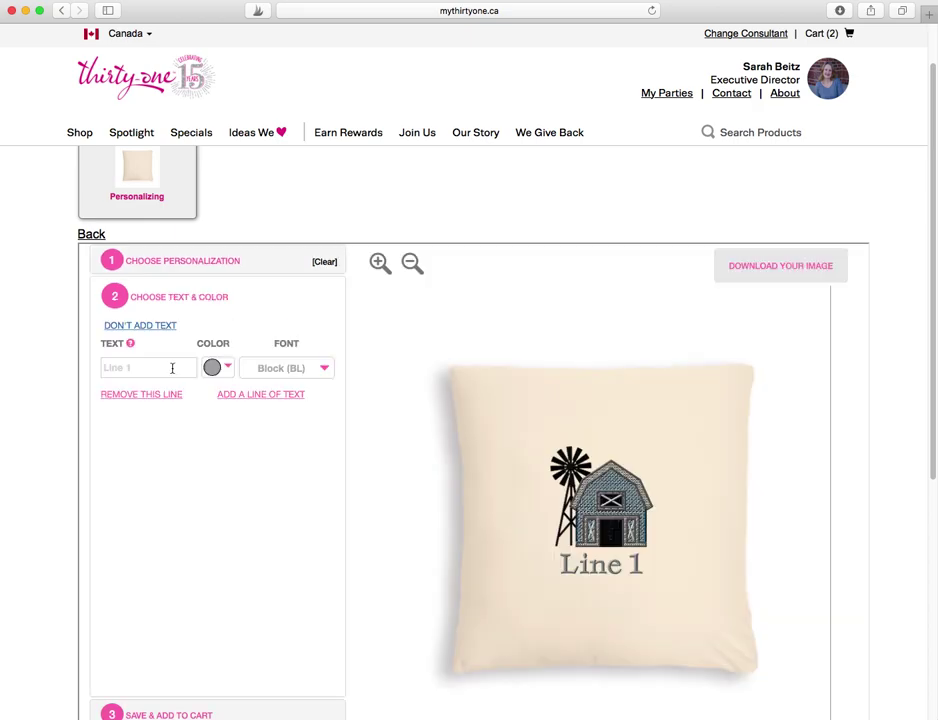
{"action": "left_click", "coordinate": [172, 368]}
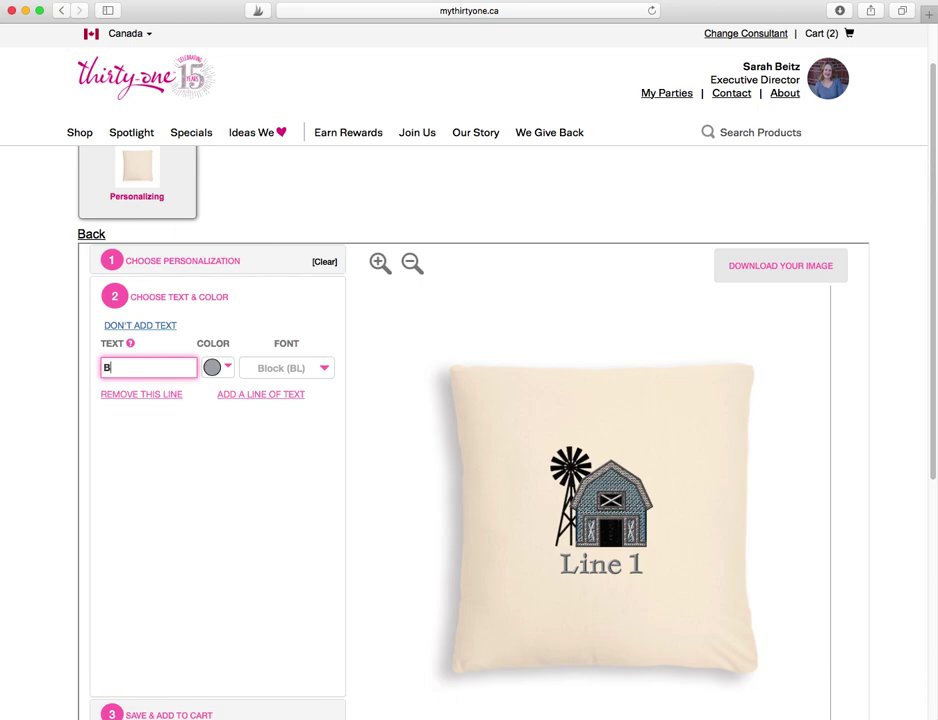
{"action": "left_click", "coordinate": [287, 396]}
{"action": "left_click", "coordinate": [155, 418]}
{"action": "type", "text": "Family F"}
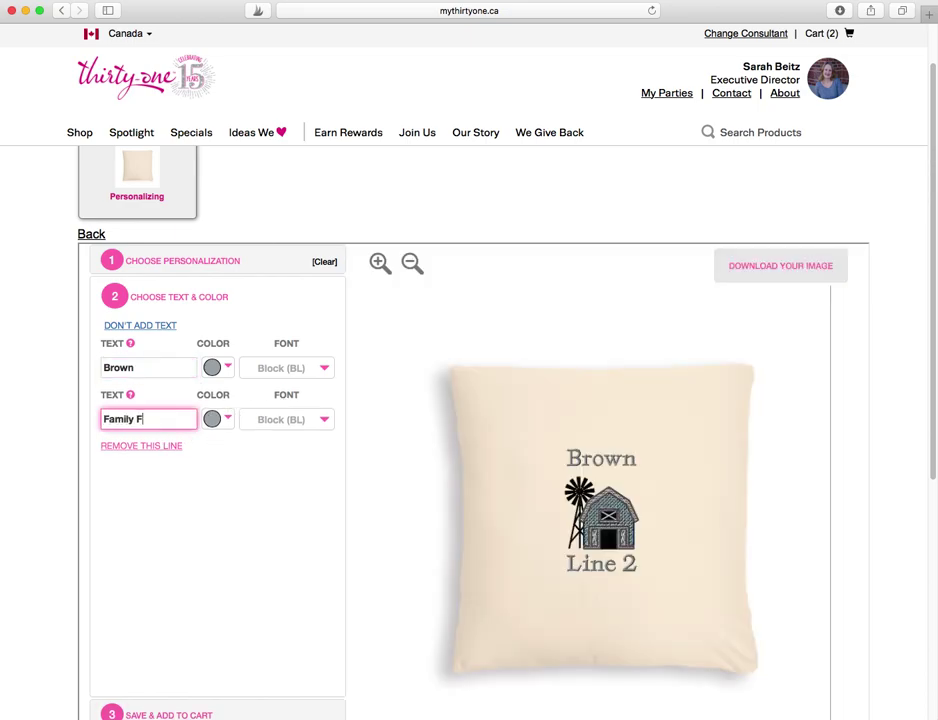
{"action": "type", "text": "arm"}
{"action": "left_click", "coordinate": [169, 367]}
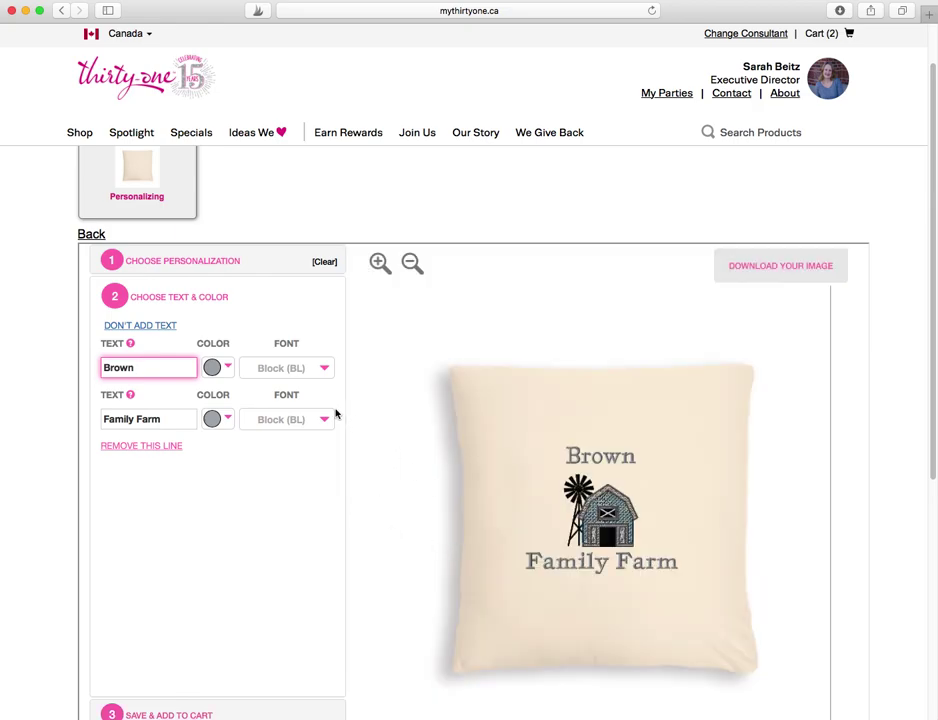
- Set both lines of the pillow's text to the Script (SC) font and recolor them NavyBlue
{"action": "left_click", "coordinate": [297, 368]}
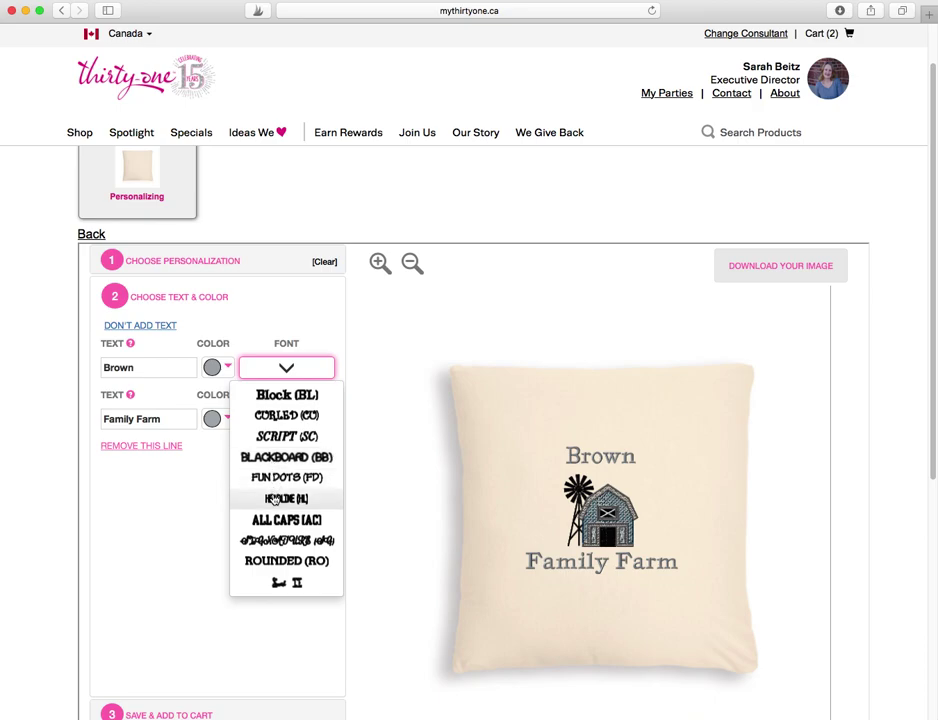
{"action": "left_click", "coordinate": [287, 436]}
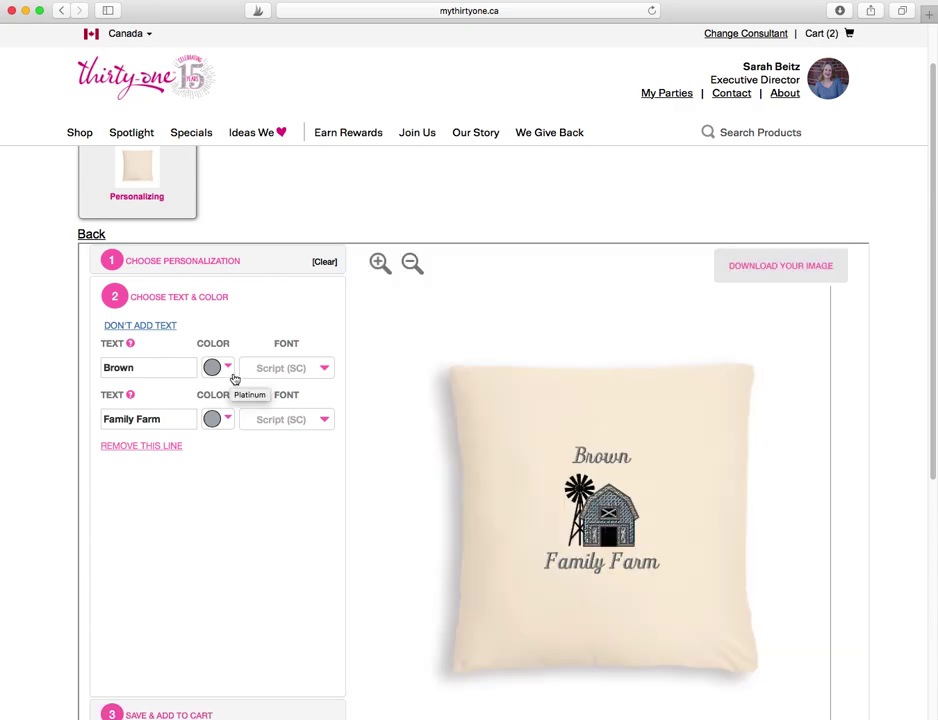
{"action": "left_click", "coordinate": [228, 368]}
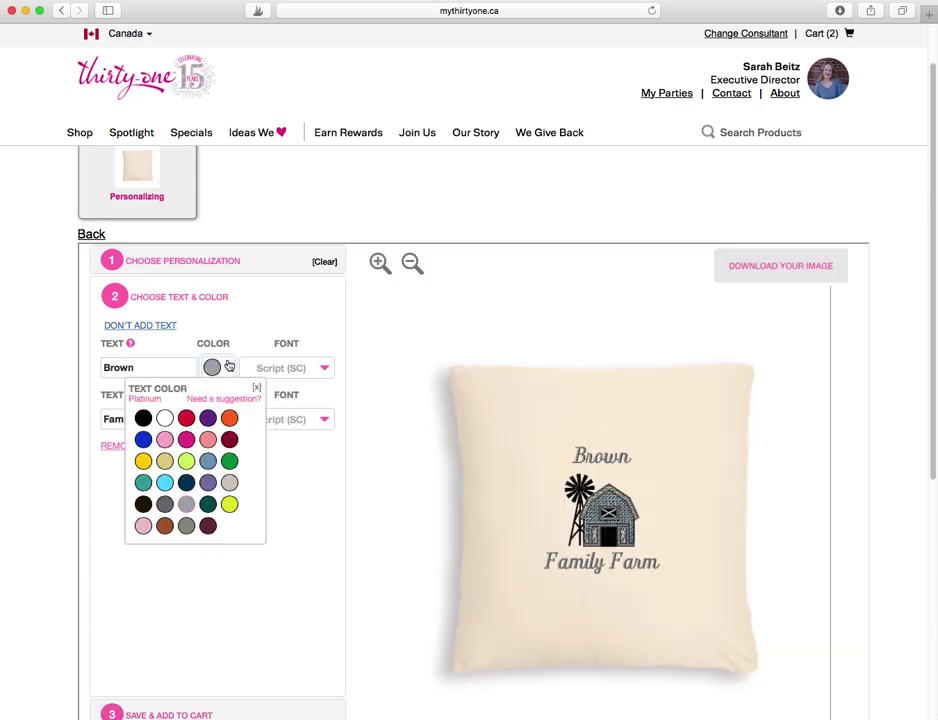
{"action": "left_click", "coordinate": [186, 482]}
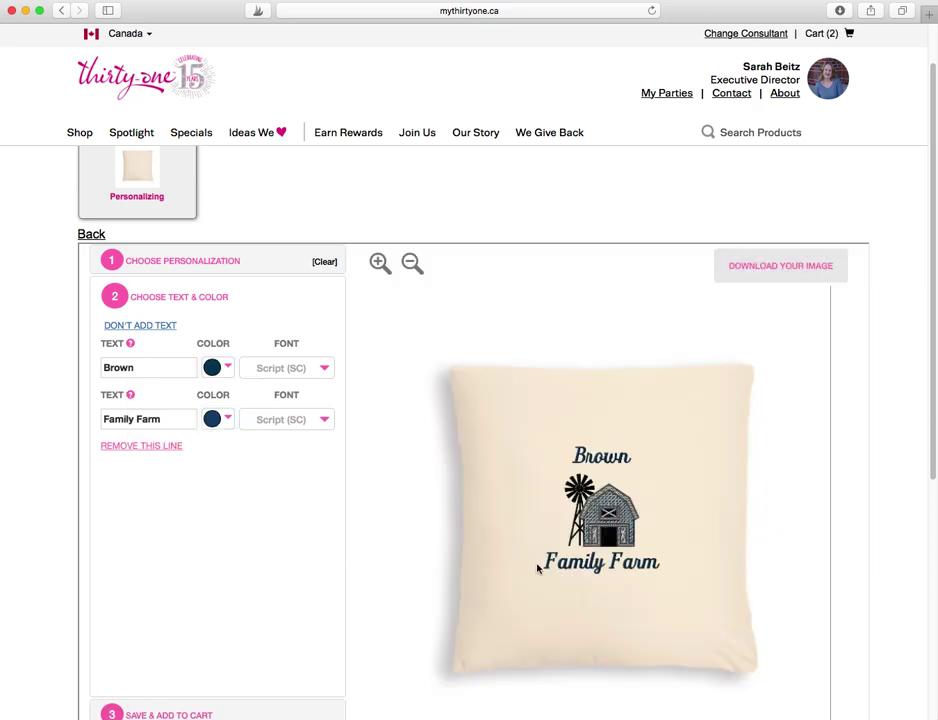
- Return to the pillow's personalization choices and switch the technique to Print/Photo
{"action": "scroll", "coordinate": [222, 491], "scroll_direction": "up", "scroll_amount": 2}
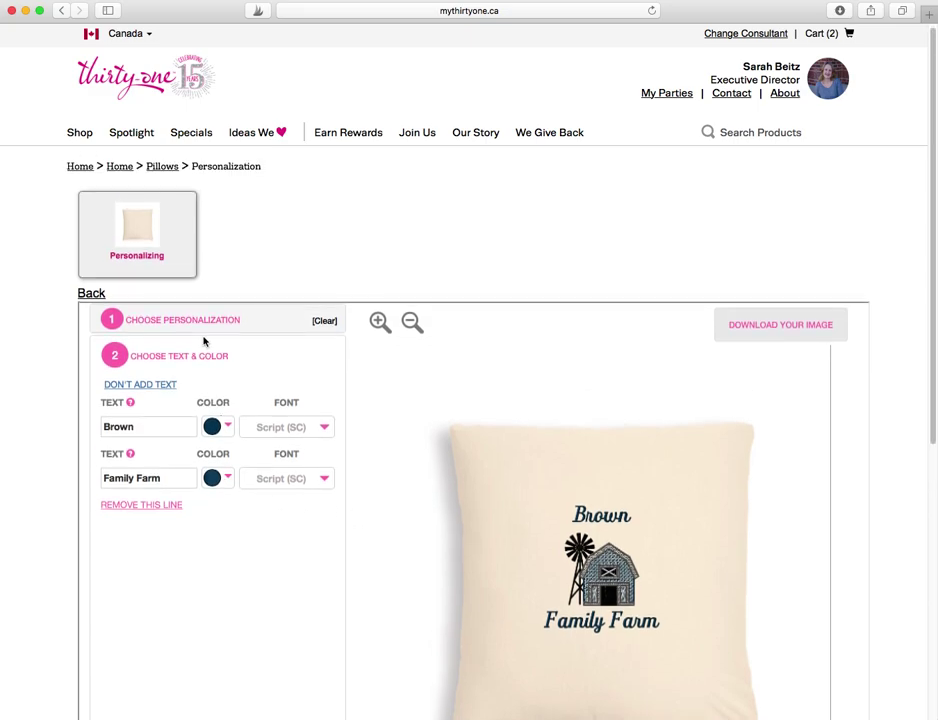
{"action": "left_click", "coordinate": [200, 324]}
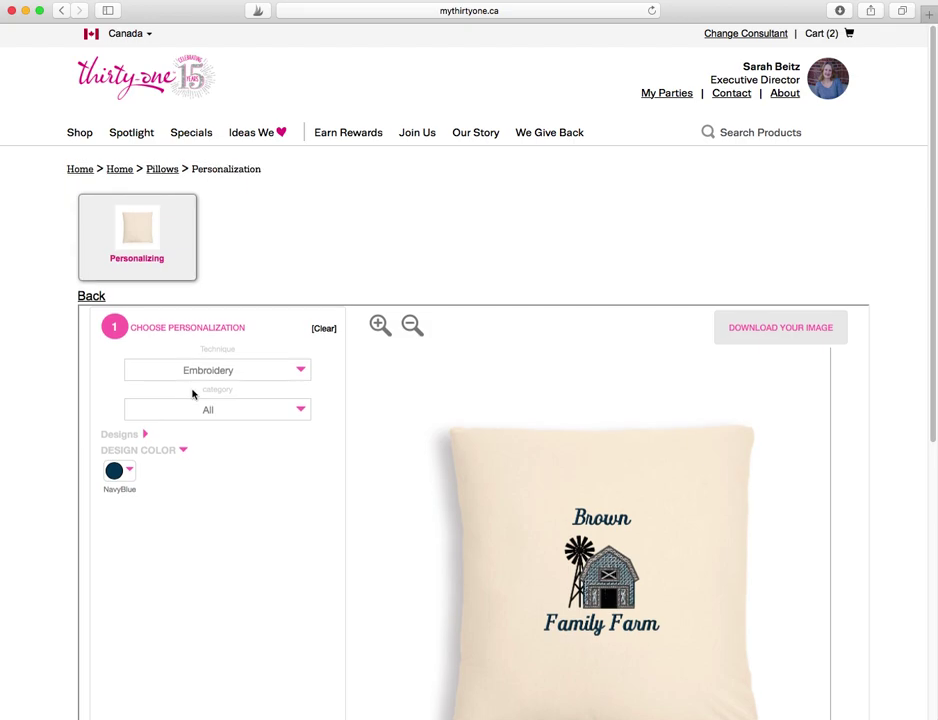
{"action": "scroll", "coordinate": [230, 465], "scroll_direction": "down", "scroll_amount": 5}
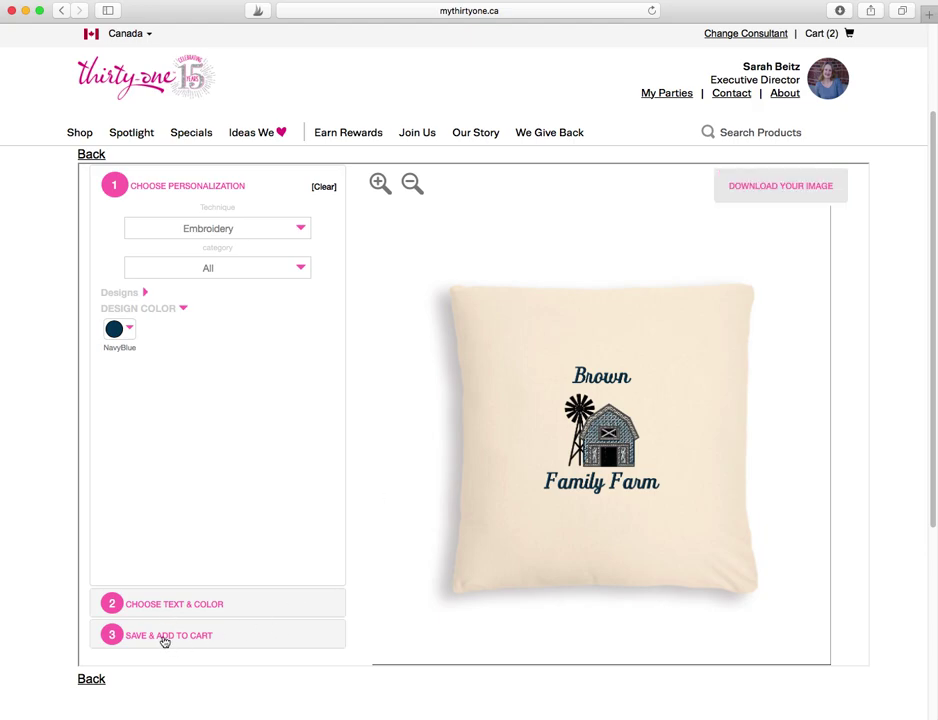
{"action": "left_click", "coordinate": [300, 229]}
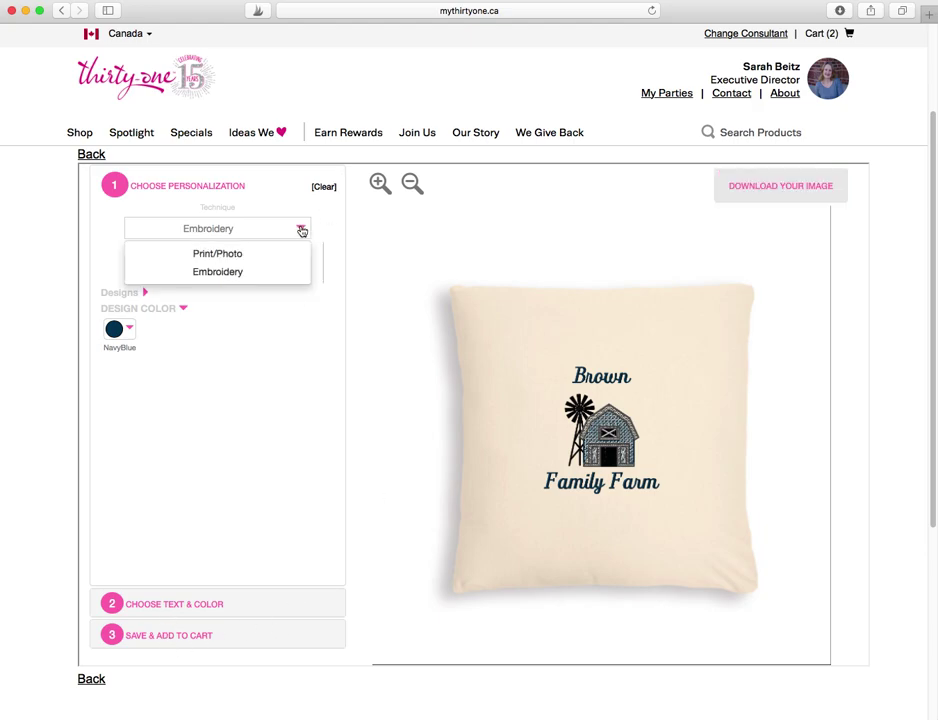
{"action": "left_click", "coordinate": [282, 254]}
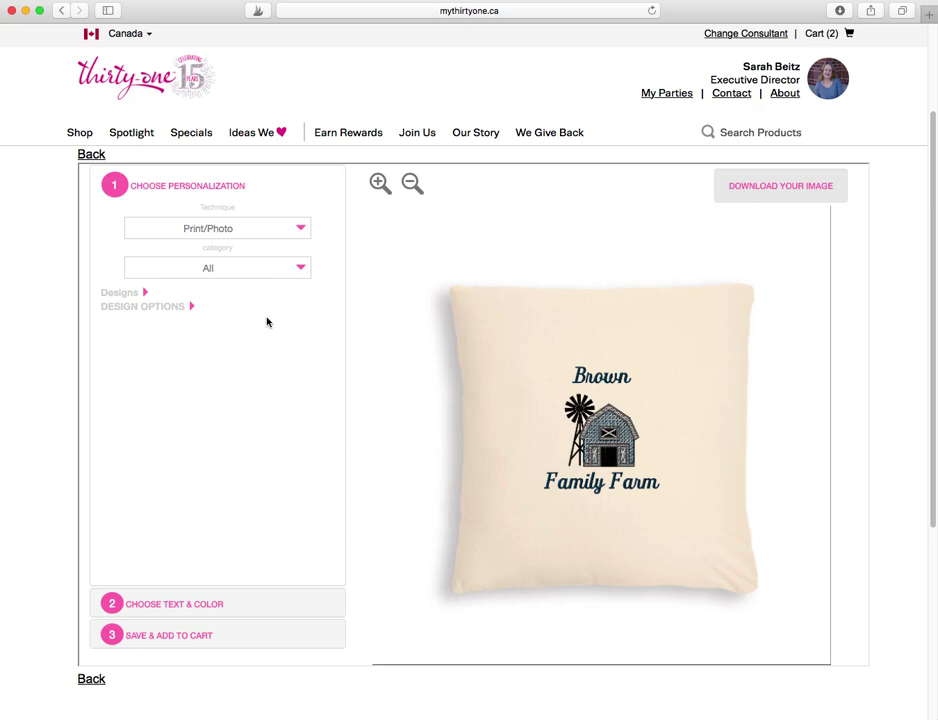
- Browse the Print/Photo designs and apply the CirclePhoto design to the pillow
{"action": "left_click", "coordinate": [131, 294]}
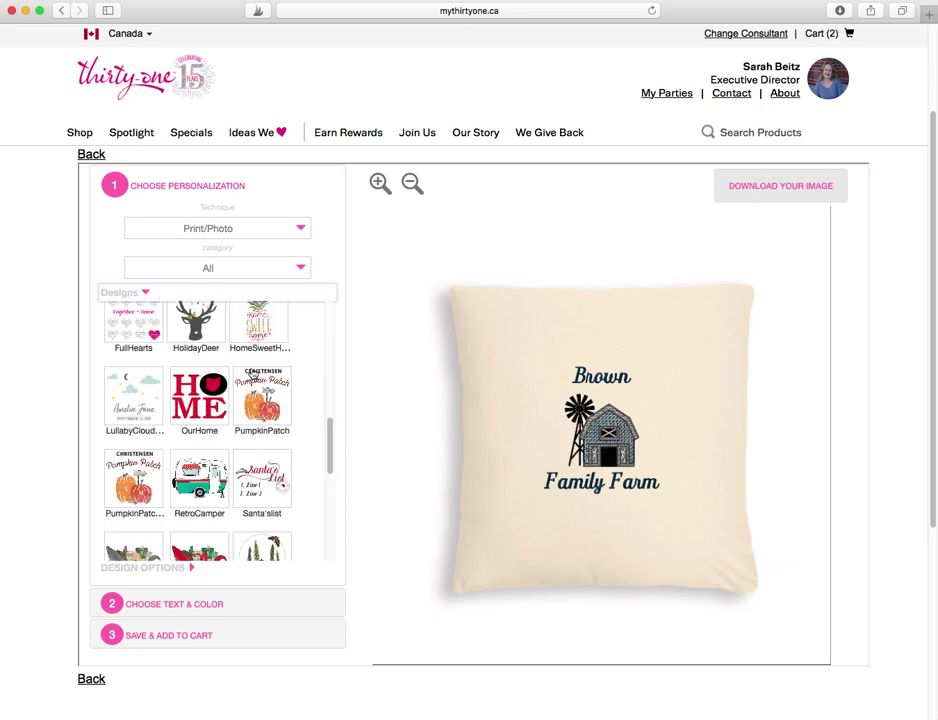
{"action": "scroll", "coordinate": [265, 375], "scroll_direction": "up", "scroll_amount": 1}
{"action": "scroll", "coordinate": [266, 389], "scroll_direction": "up", "scroll_amount": 6}
{"action": "scroll", "coordinate": [260, 397], "scroll_direction": "up", "scroll_amount": 5}
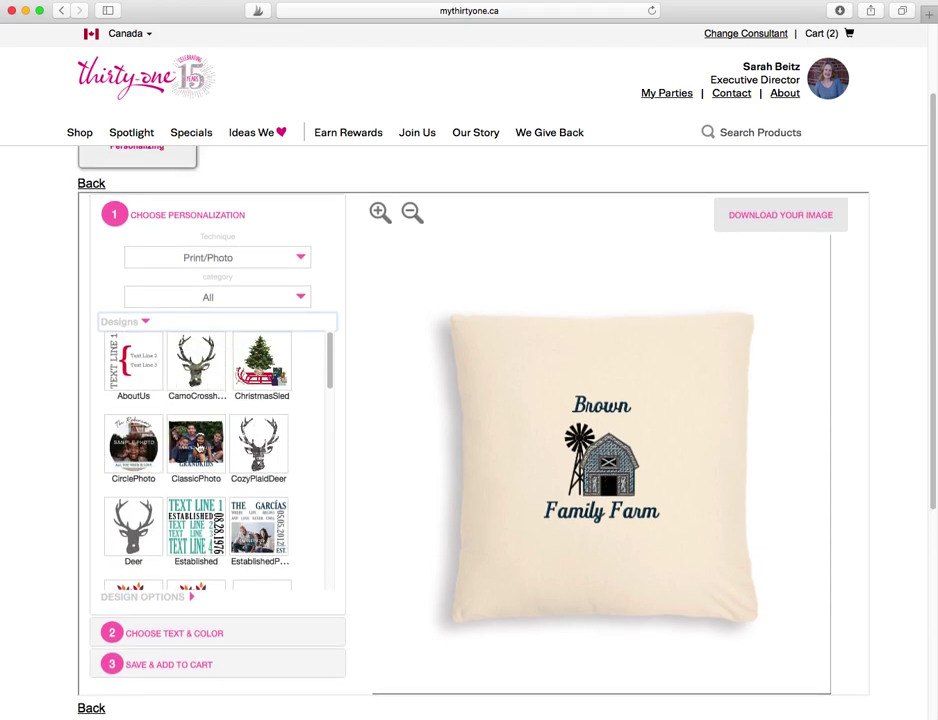
{"action": "left_click", "coordinate": [133, 443]}
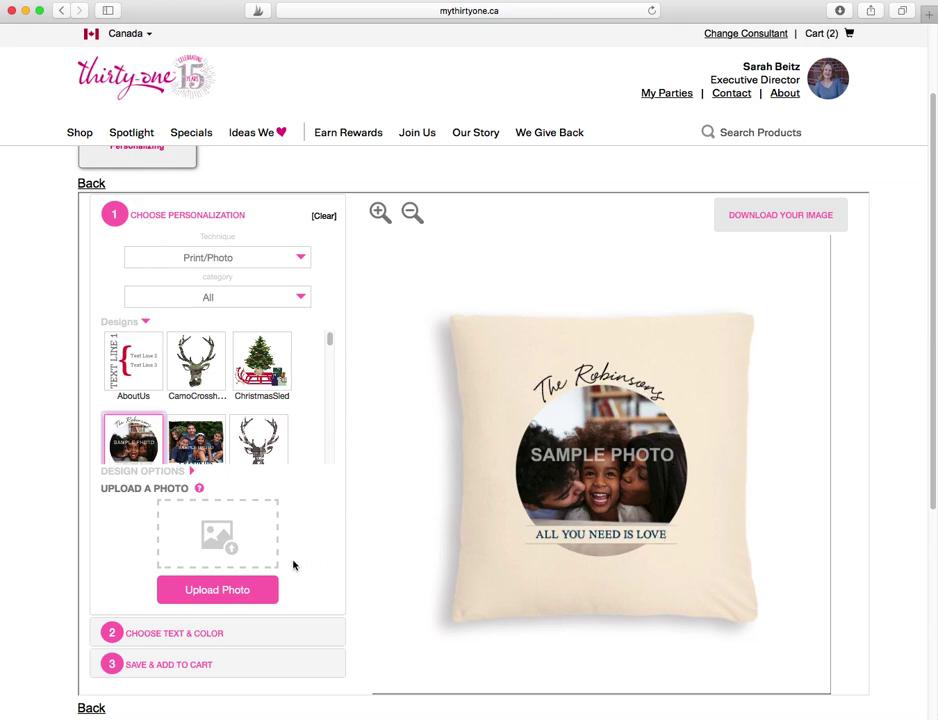
- Upload the portrait of the boy in the red vest from the iPhoto library, shift its crop slightly upward, and finish the photo edit
{"action": "left_click", "coordinate": [217, 592]}
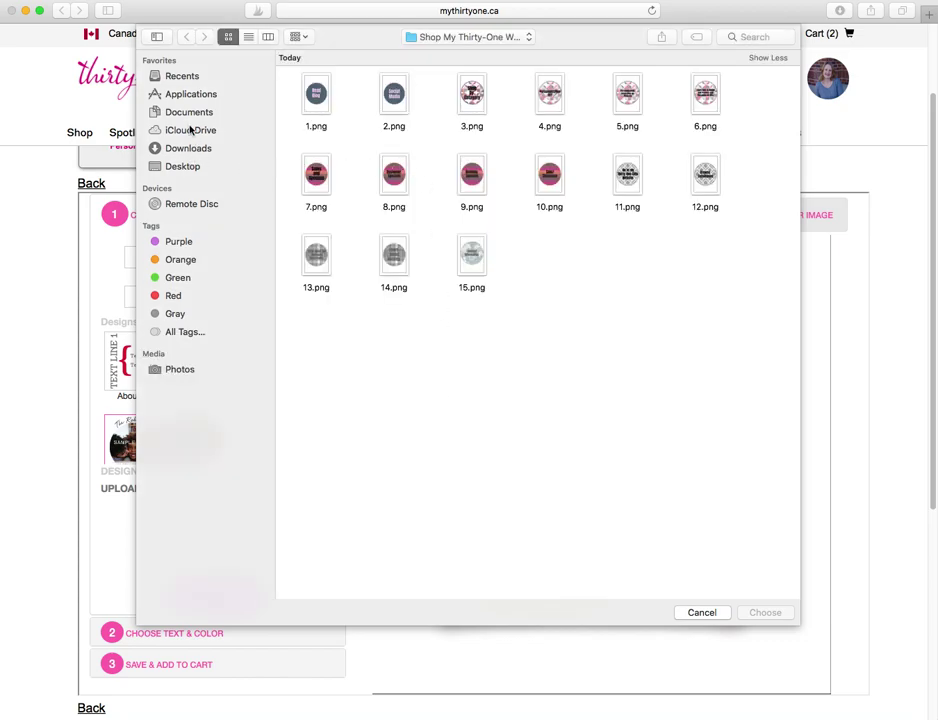
{"action": "left_click", "coordinate": [184, 370]}
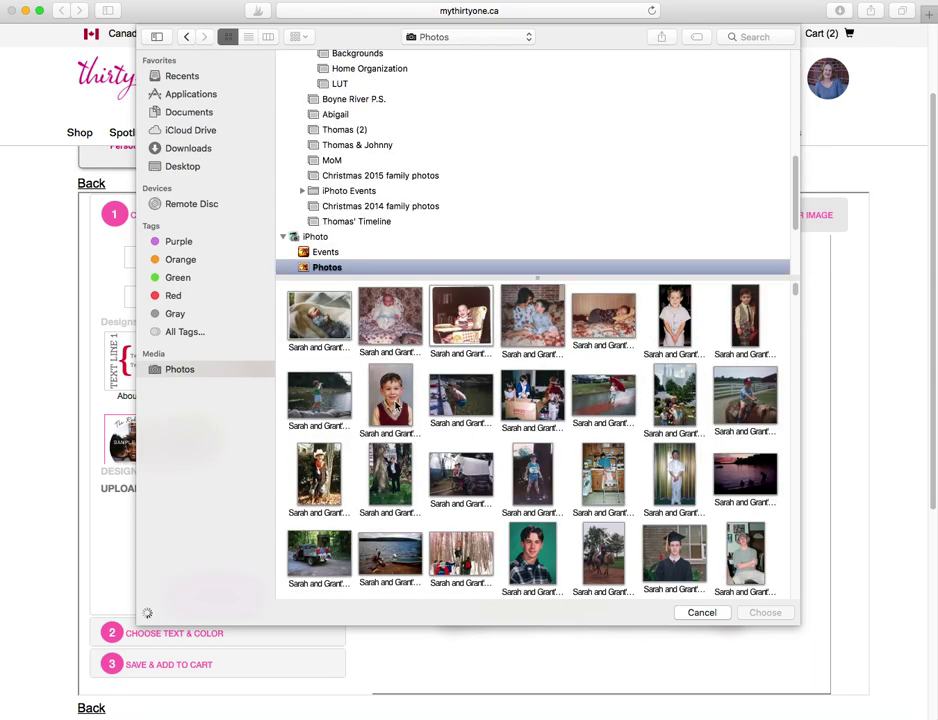
{"action": "left_click", "coordinate": [390, 395]}
{"action": "left_click", "coordinate": [777, 619]}
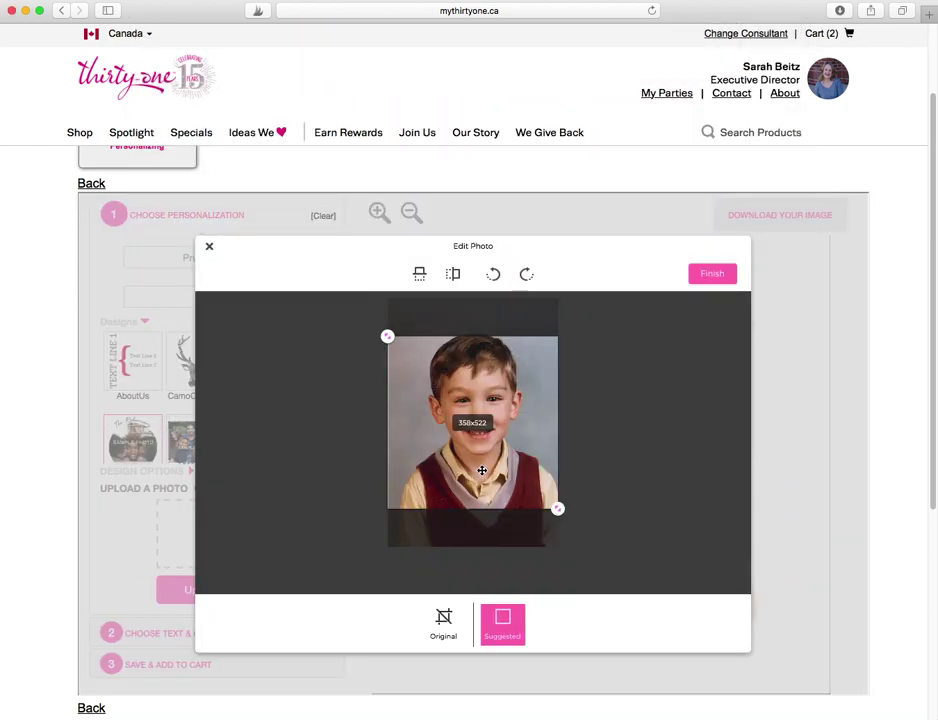
{"action": "left_click_drag", "start_coordinate": [482, 470], "coordinate": [482, 460]}
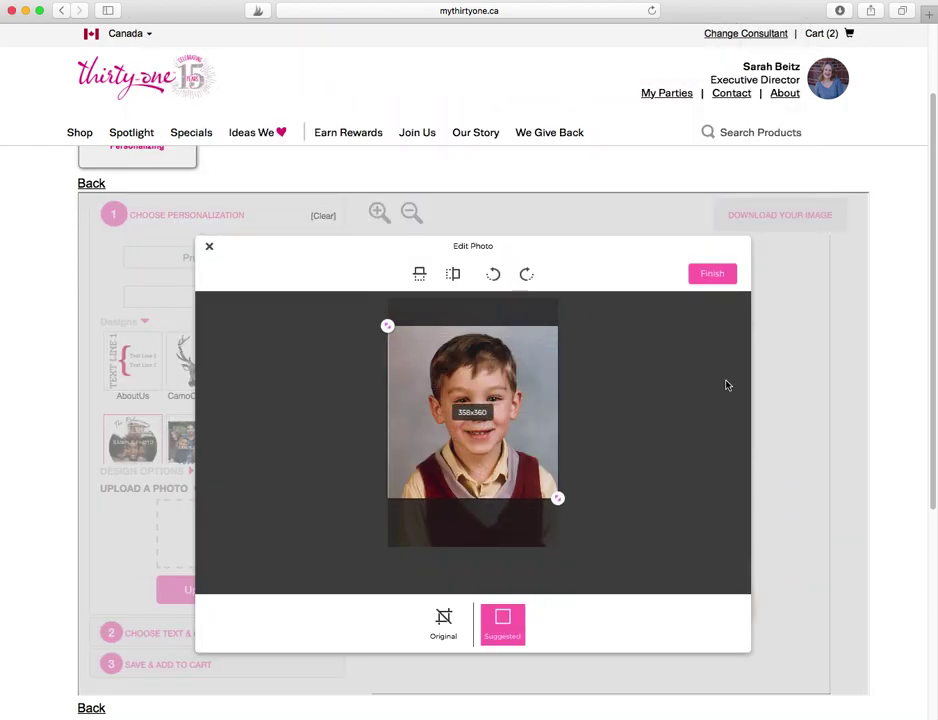
{"action": "left_click", "coordinate": [714, 274]}
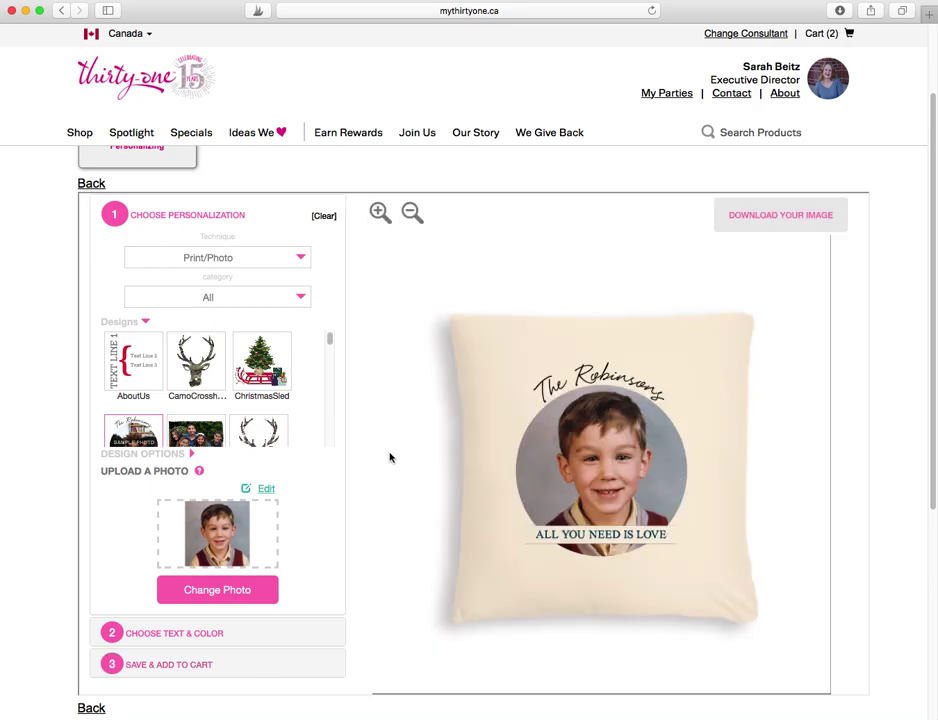
- Fill in the first text line of the pillow's CirclePhoto design with the boy's first name
{"action": "scroll", "coordinate": [199, 634], "scroll_direction": "down", "scroll_amount": 1}
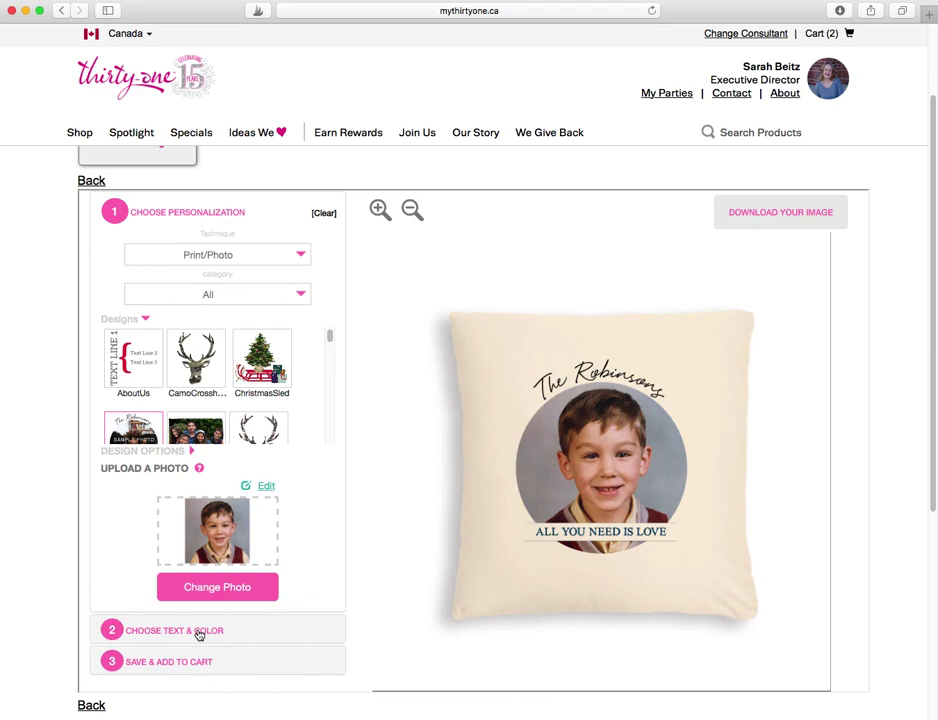
{"action": "left_click", "coordinate": [199, 634]}
{"action": "left_click", "coordinate": [151, 304]}
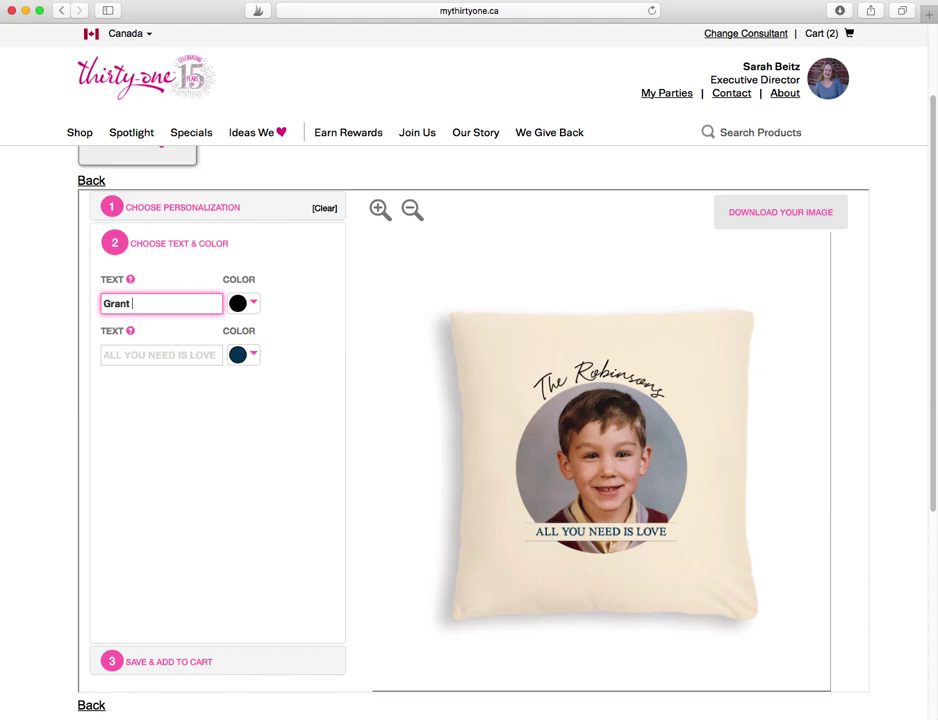
- Set the second text line of the photo design to "Kindergarten", correcting its spelling
{"action": "left_click", "coordinate": [141, 356]}
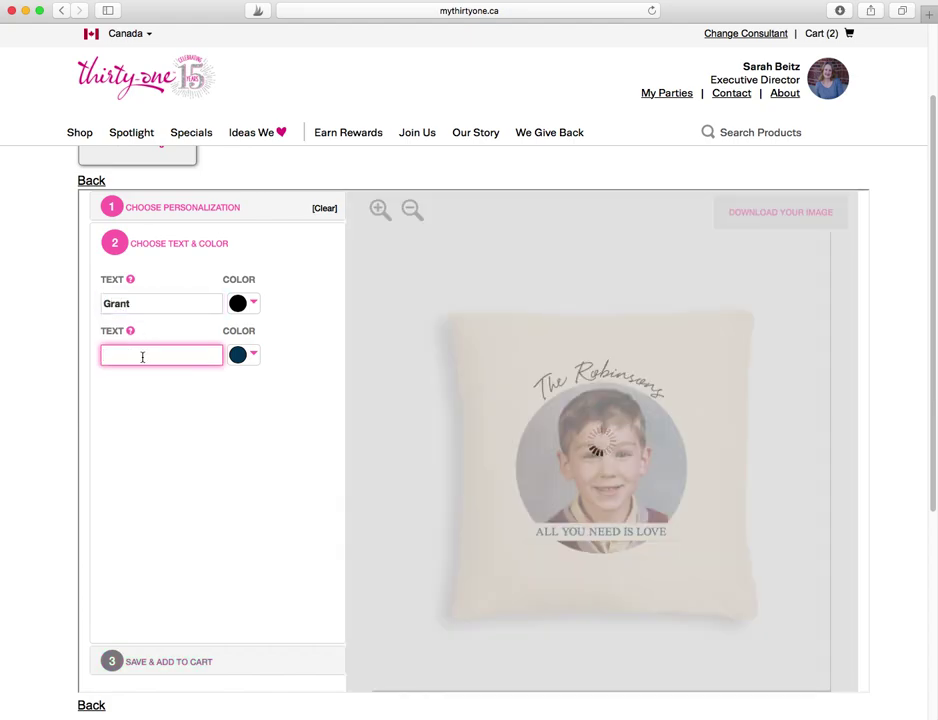
{"action": "type", "text": "Kindega"}
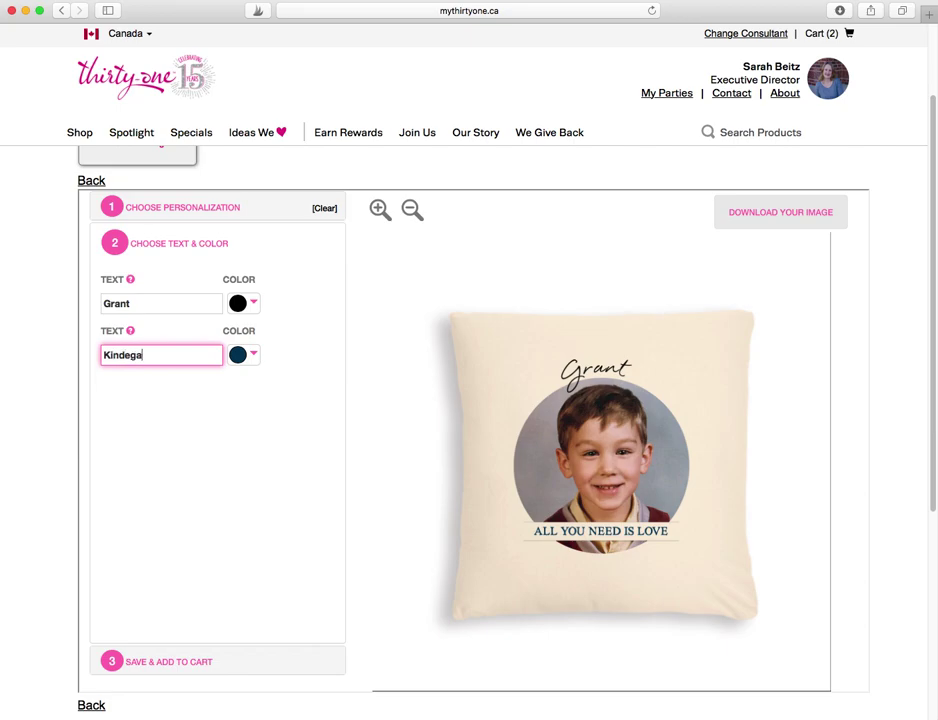
{"action": "type", "text": "n"}
{"action": "key", "text": "BackSpace"}
{"action": "left_click", "coordinate": [168, 301]}
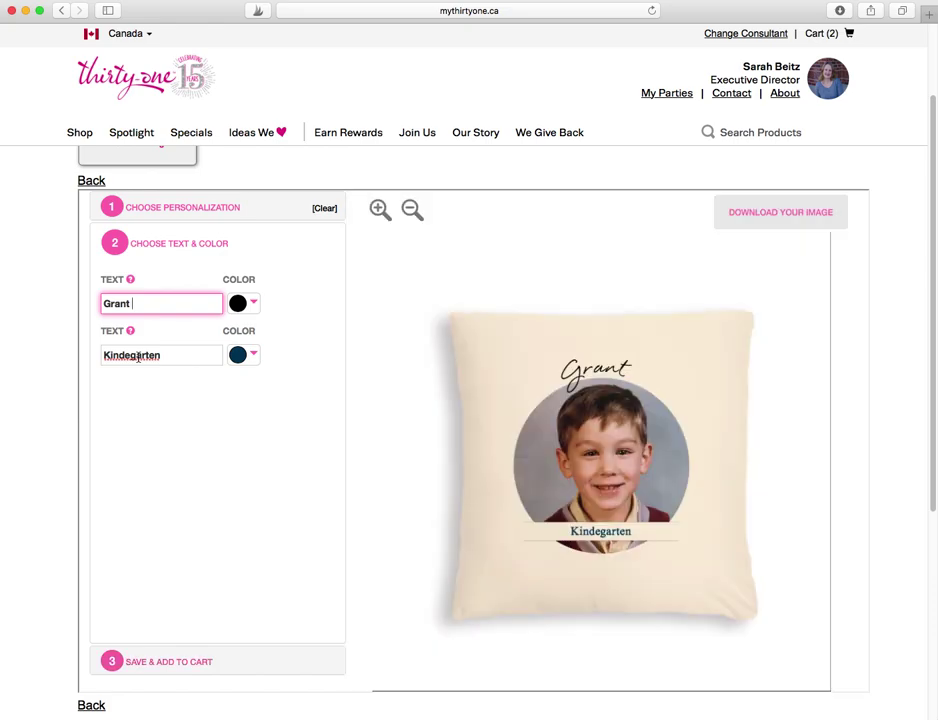
{"action": "right_click", "coordinate": [138, 357]}
{"action": "left_click", "coordinate": [168, 362]}
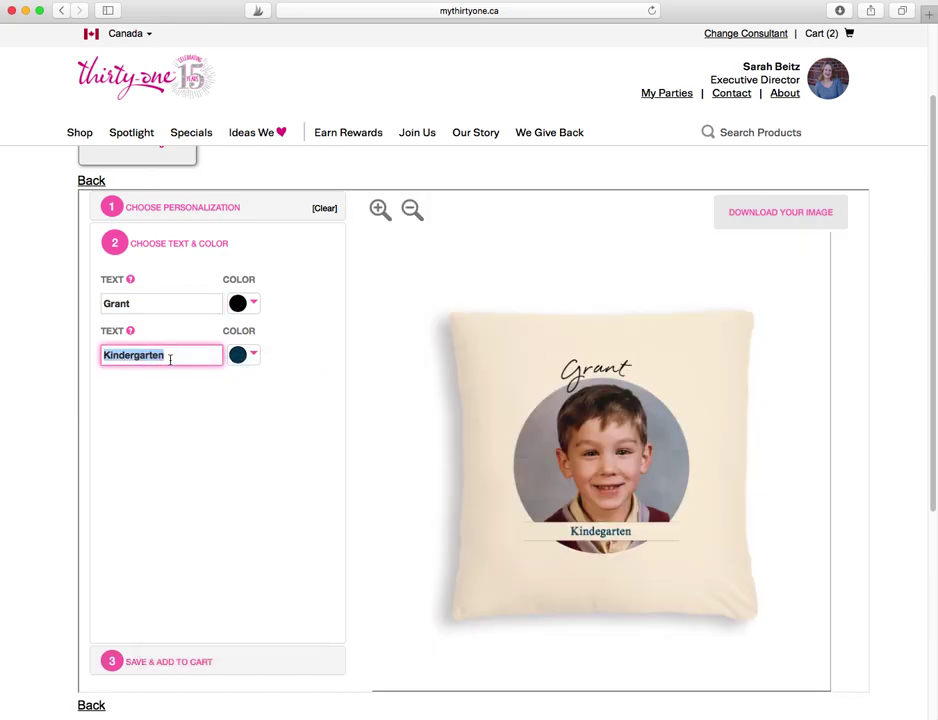
{"action": "left_click", "coordinate": [194, 398]}
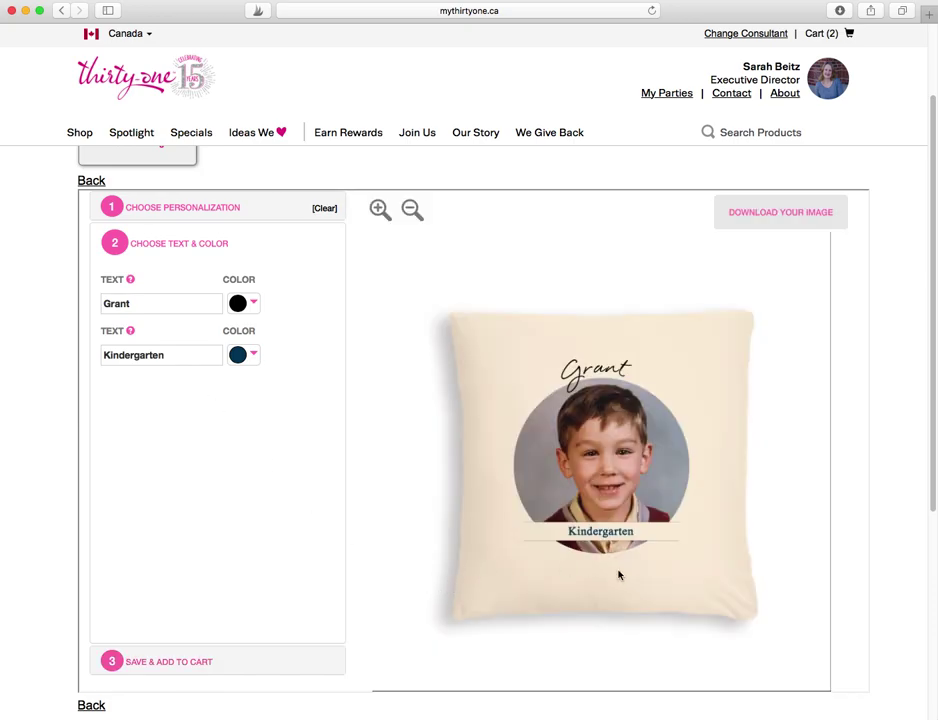
- Clear the photo personalization from the pillow and return to the personalization choices
{"action": "scroll", "coordinate": [641, 585], "scroll_direction": "down", "scroll_amount": 1}
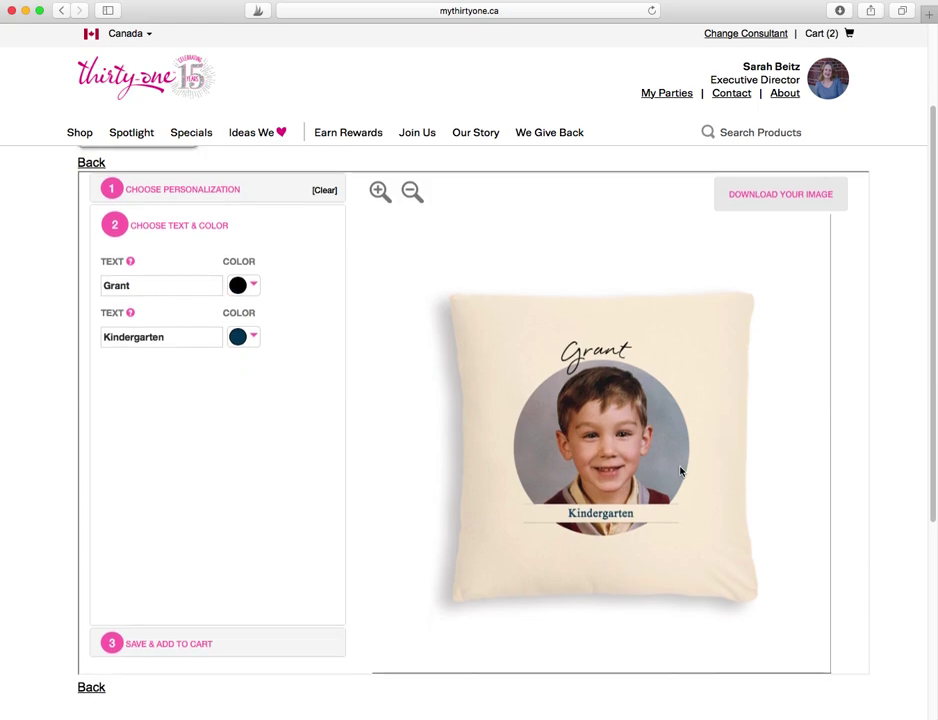
{"action": "scroll", "coordinate": [680, 471], "scroll_direction": "down", "scroll_amount": 1}
{"action": "scroll", "coordinate": [676, 482], "scroll_direction": "up", "scroll_amount": 1}
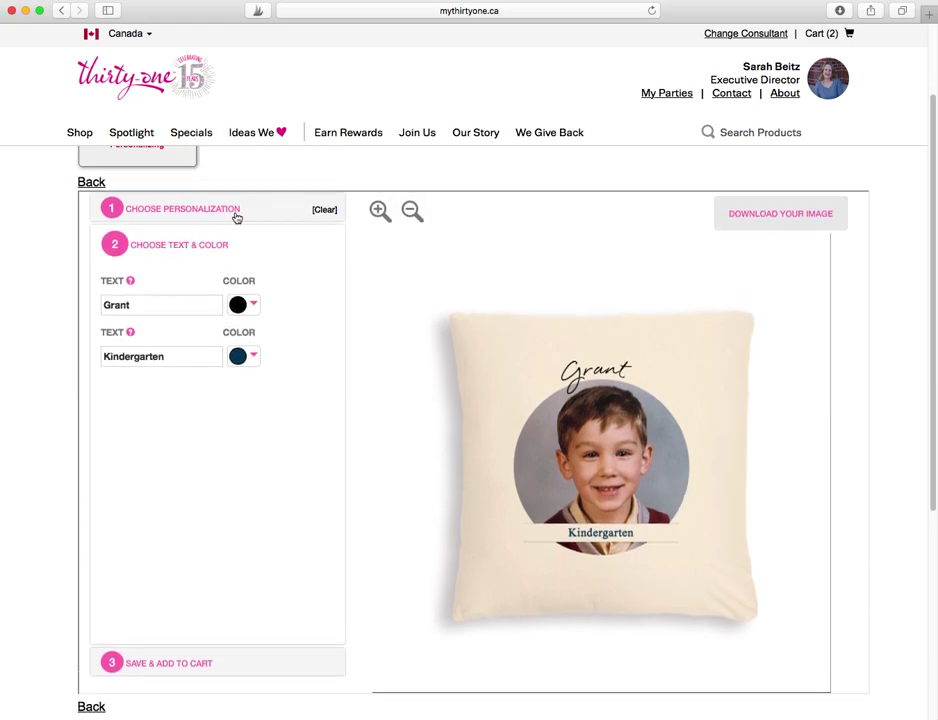
{"action": "left_click", "coordinate": [325, 212]}
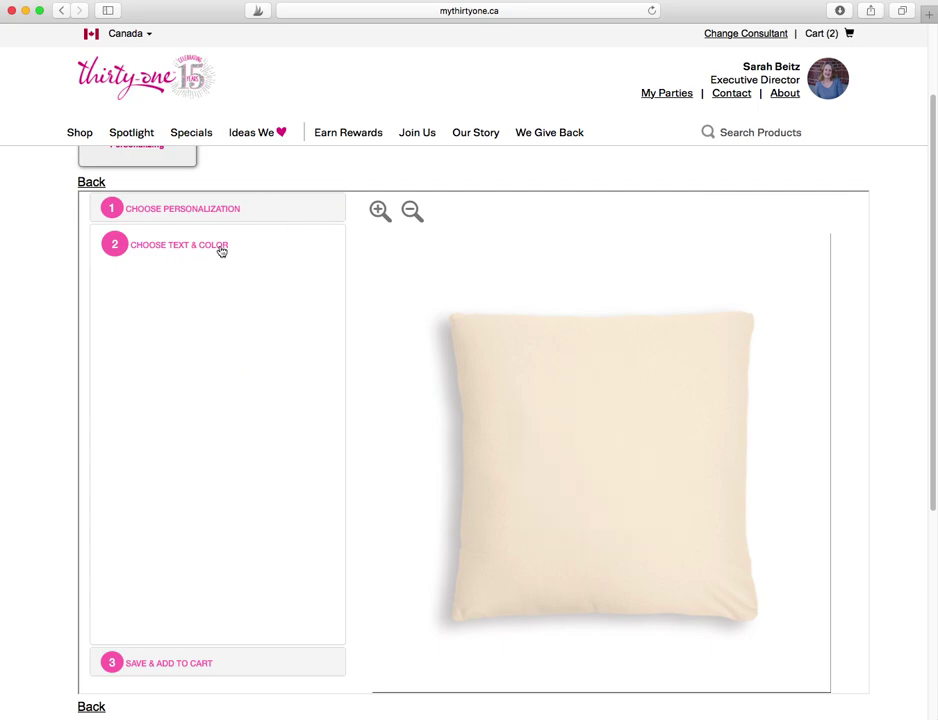
{"action": "left_click", "coordinate": [197, 210]}
- Apply the HolidayDeer design to the pillow and browse through the rest of the Print/Photo designs
{"action": "scroll", "coordinate": [210, 458], "scroll_direction": "down", "scroll_amount": 2}
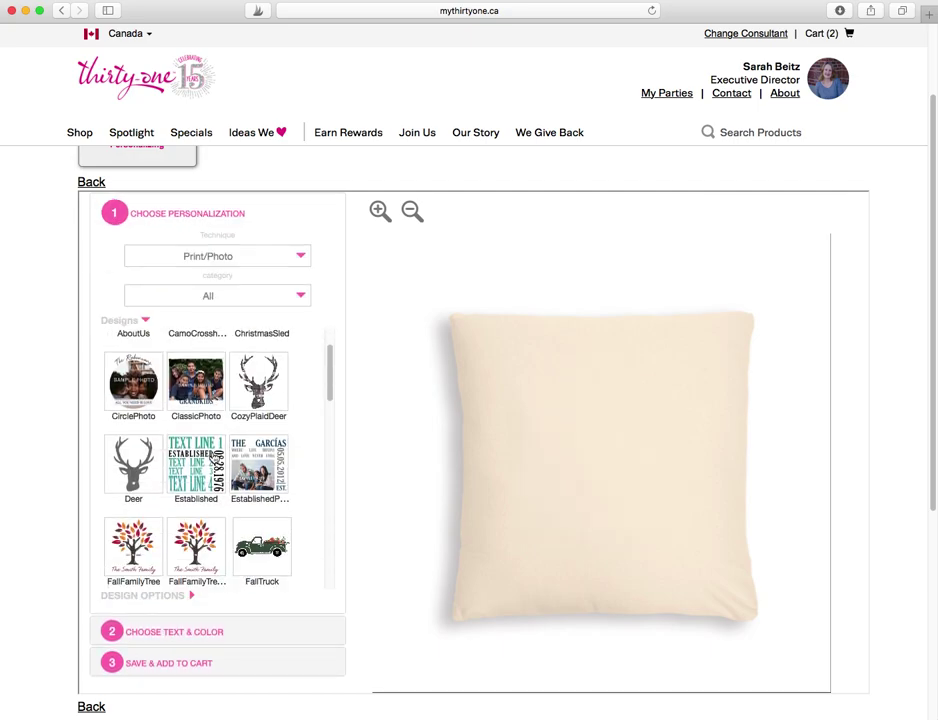
{"action": "scroll", "coordinate": [209, 470], "scroll_direction": "down", "scroll_amount": 6}
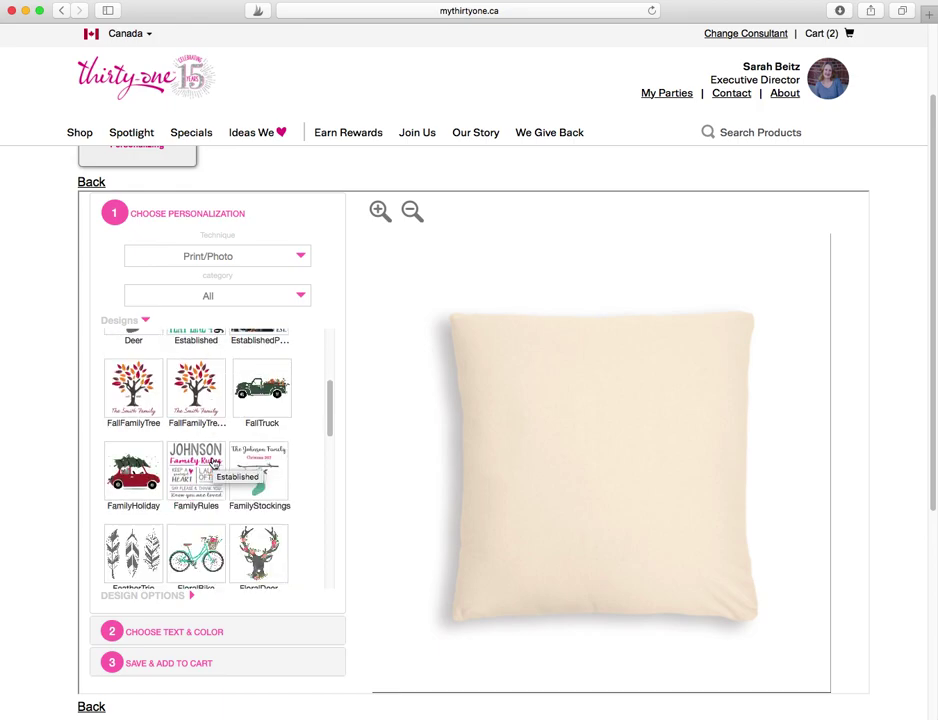
{"action": "scroll", "coordinate": [209, 470], "scroll_direction": "down", "scroll_amount": 2}
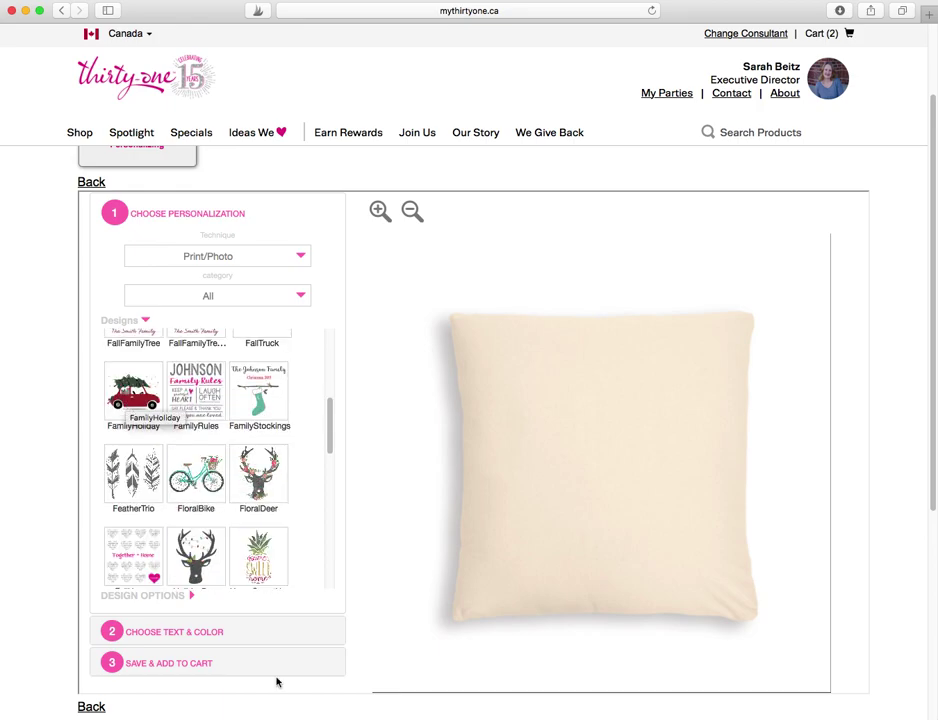
{"action": "left_click", "coordinate": [199, 567]}
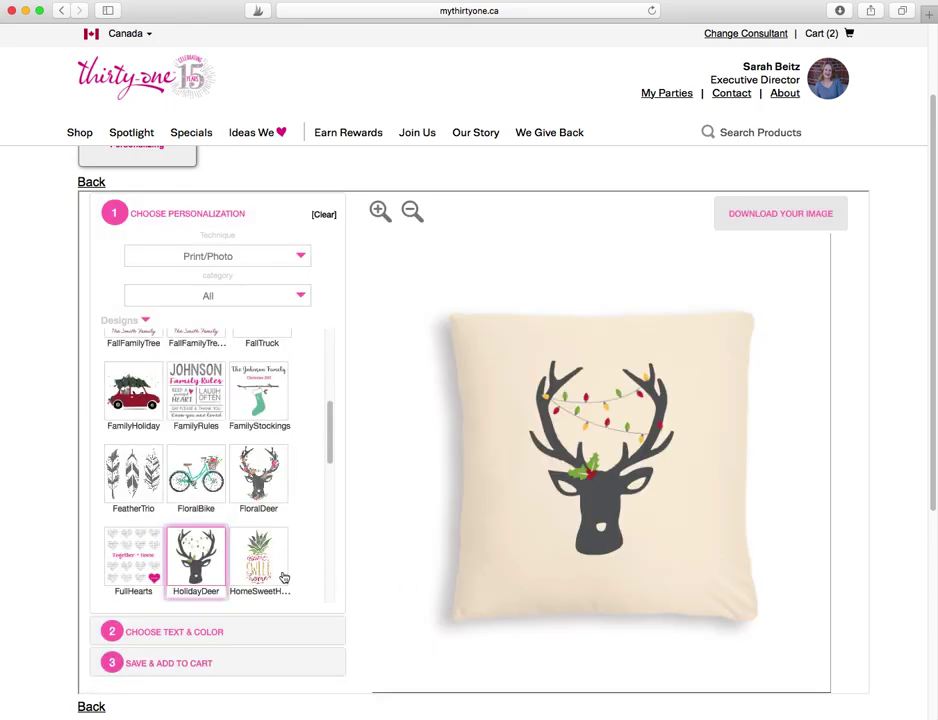
{"action": "scroll", "coordinate": [283, 577], "scroll_direction": "down", "scroll_amount": 1}
{"action": "scroll", "coordinate": [275, 580], "scroll_direction": "down", "scroll_amount": 14}
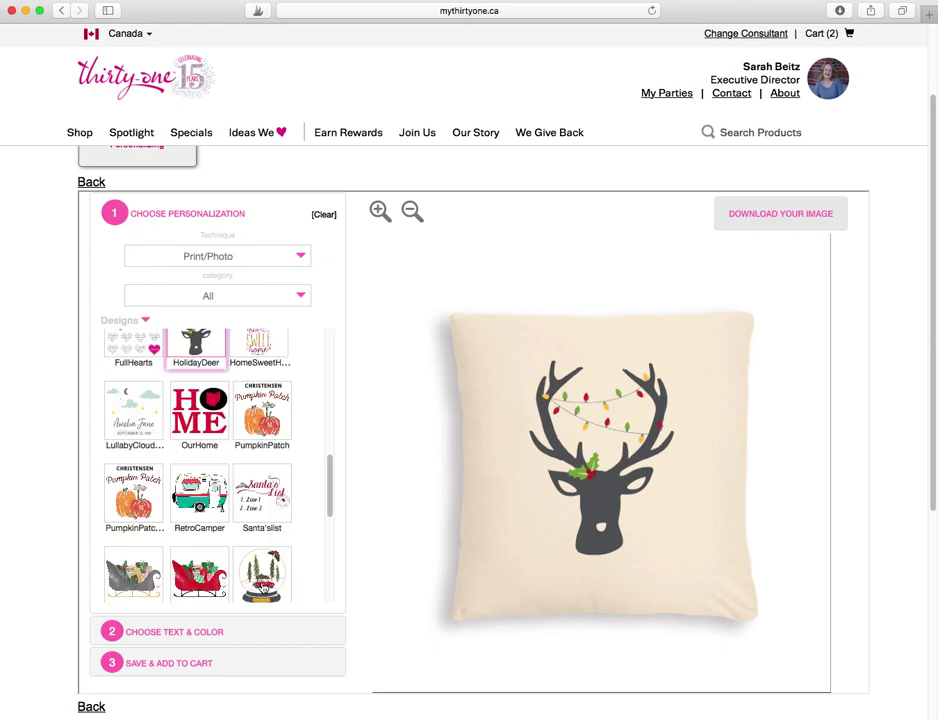
{"action": "scroll", "coordinate": [265, 585], "scroll_direction": "down", "scroll_amount": 5}
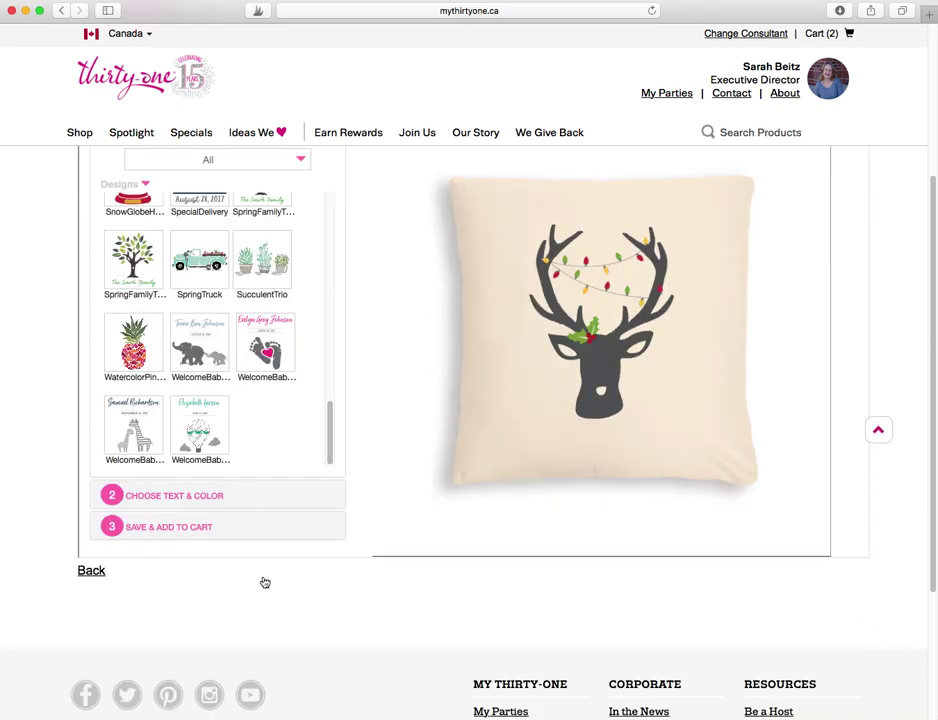
- Set the first text line of the deer design to "Merry Christmas"
{"action": "left_click", "coordinate": [193, 499]}
{"action": "scroll", "coordinate": [264, 272], "scroll_direction": "up", "scroll_amount": 5}
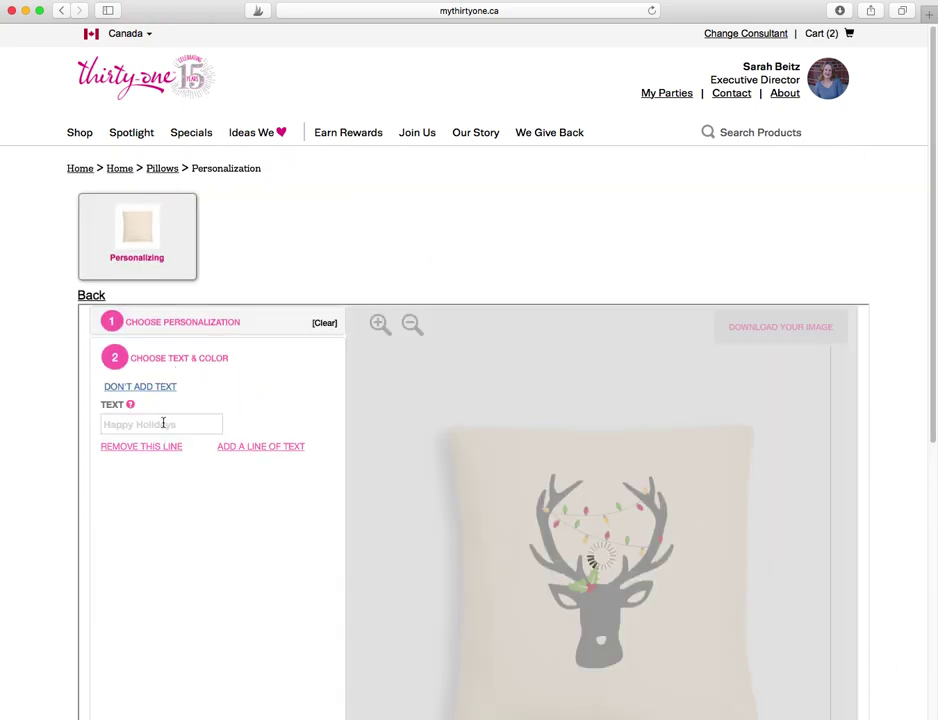
{"action": "left_click", "coordinate": [167, 421]}
{"action": "type", "text": "Me"}
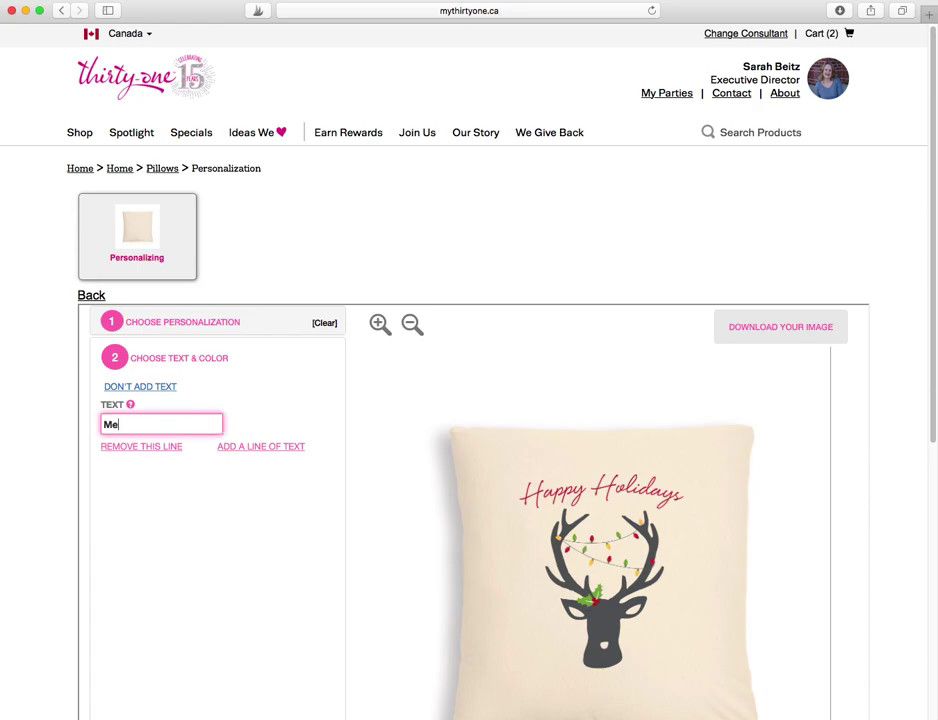
{"action": "type", "text": "rry Christmas"}
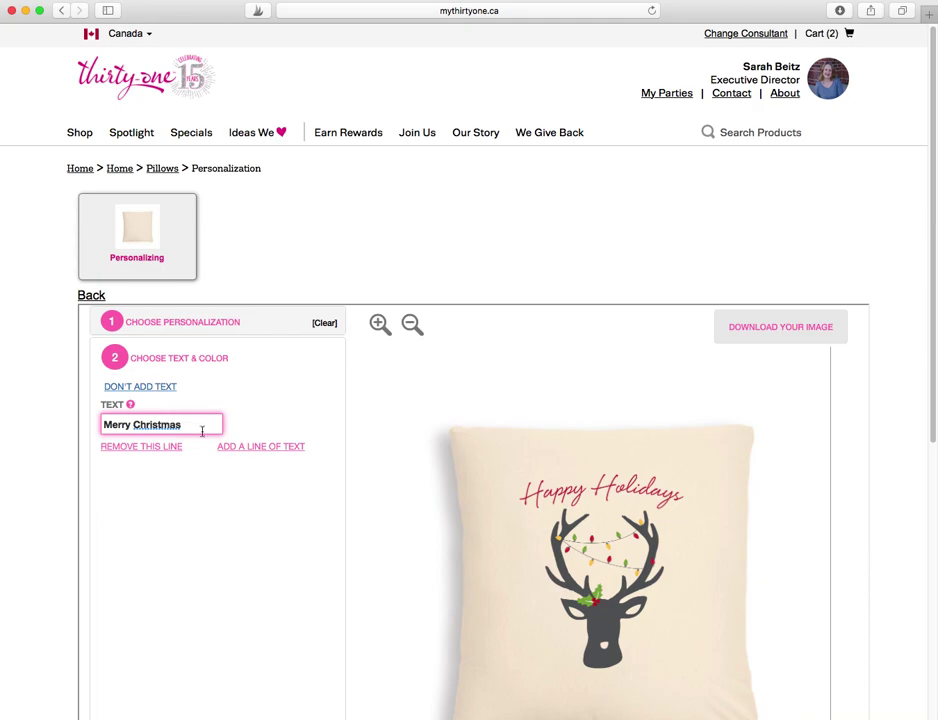
{"action": "right_click", "coordinate": [169, 424]}
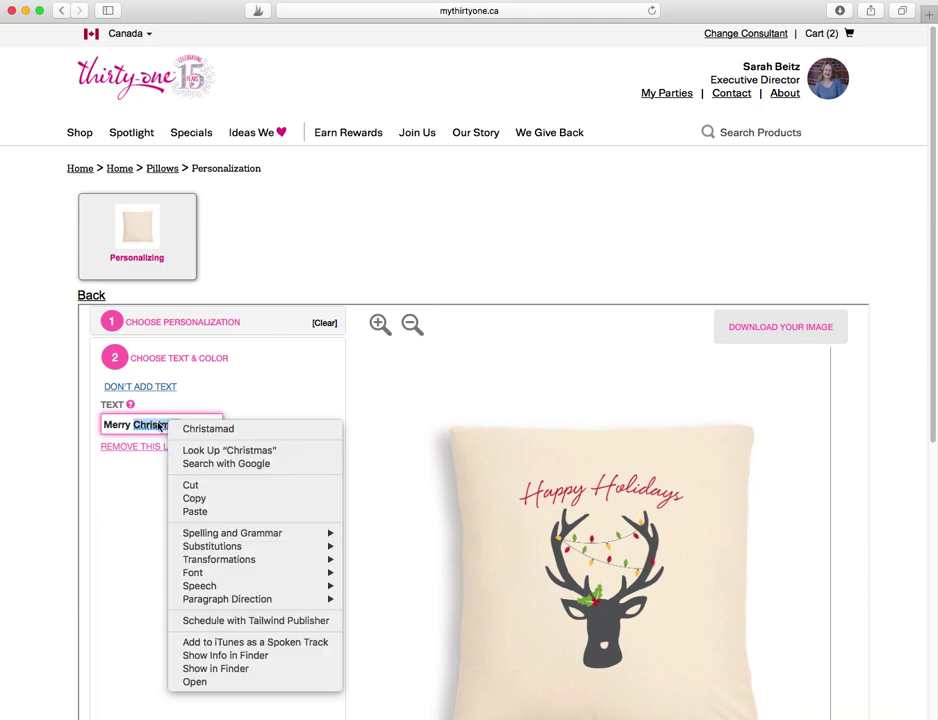
{"action": "left_click", "coordinate": [183, 425]}
{"action": "left_click", "coordinate": [168, 424]}
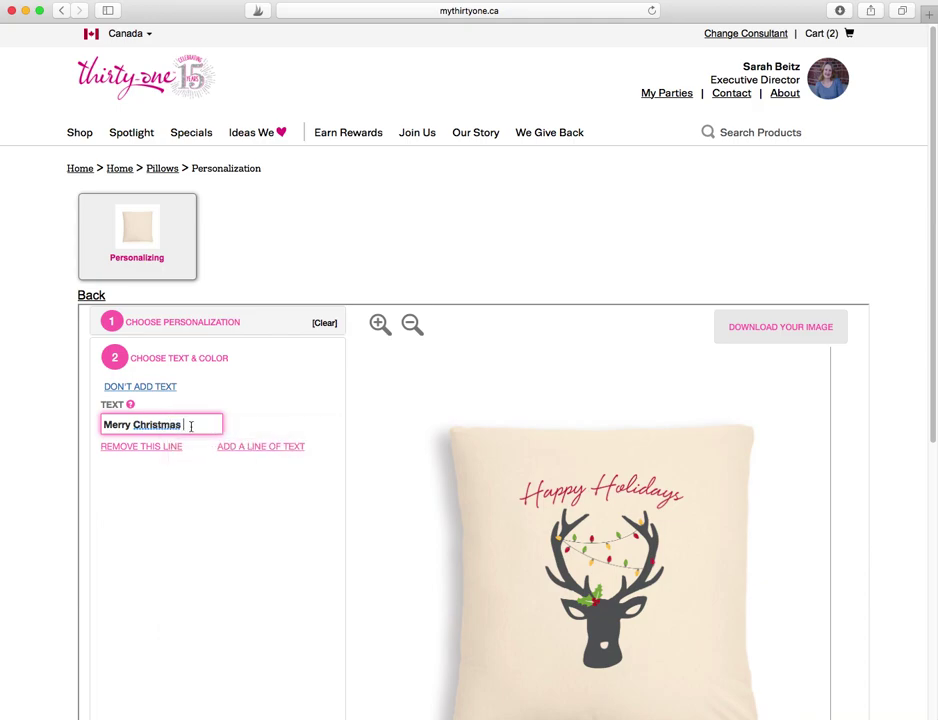
{"action": "key", "text": "BackSpace"}
- Add a second line of text to the deer design, reading "The", the family surname and "Brood"
{"action": "left_click", "coordinate": [252, 447]}
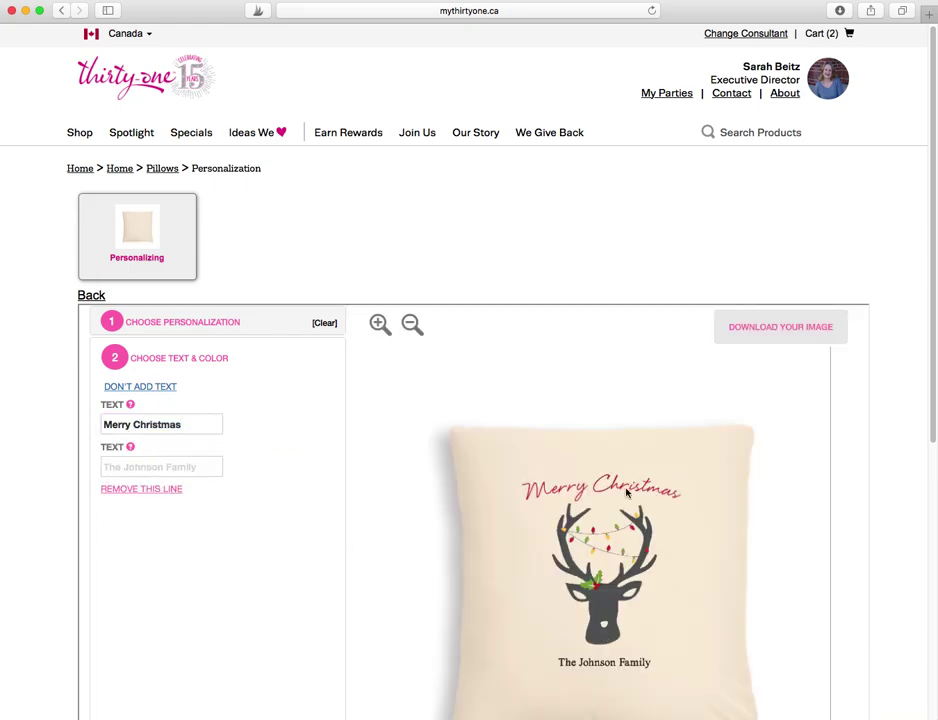
{"action": "left_click", "coordinate": [174, 466]}
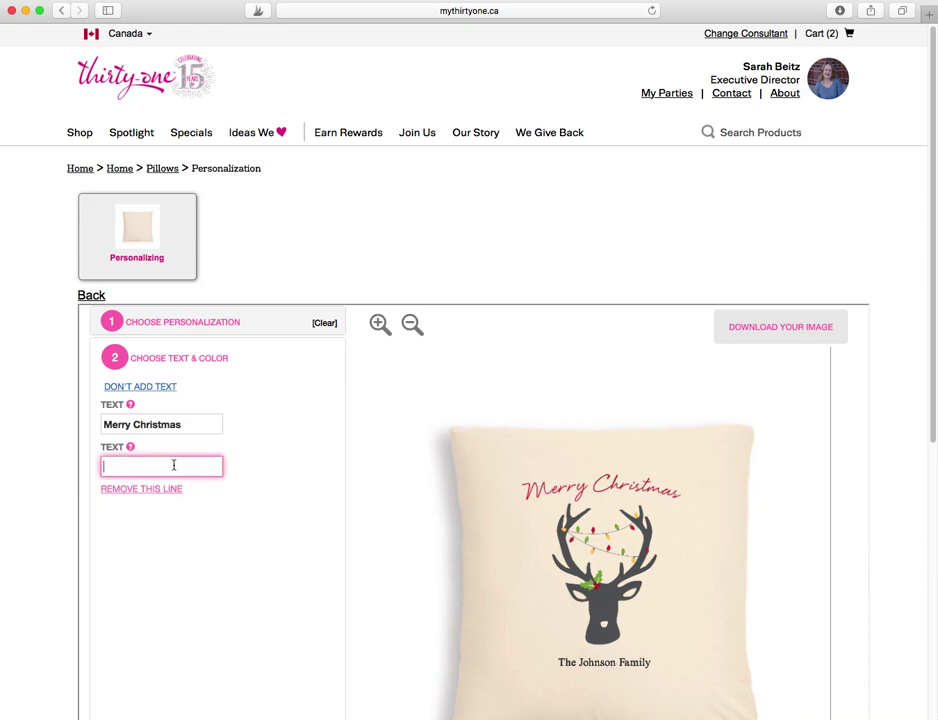
{"action": "type", "text": "The Beitz Brood"}
{"action": "left_click", "coordinate": [226, 494]}
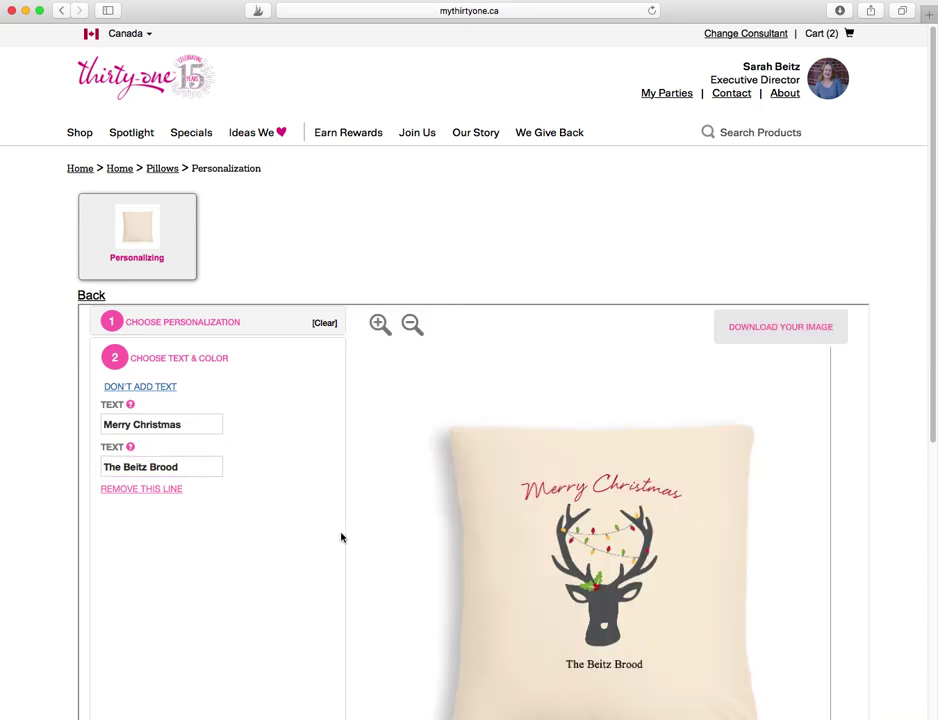
- Review the finished deer pillow preview, save the personalization and add the pillow to the cart
{"action": "scroll", "coordinate": [341, 538], "scroll_direction": "down", "scroll_amount": 5}
{"action": "scroll", "coordinate": [341, 538], "scroll_direction": "up", "scroll_amount": 1}
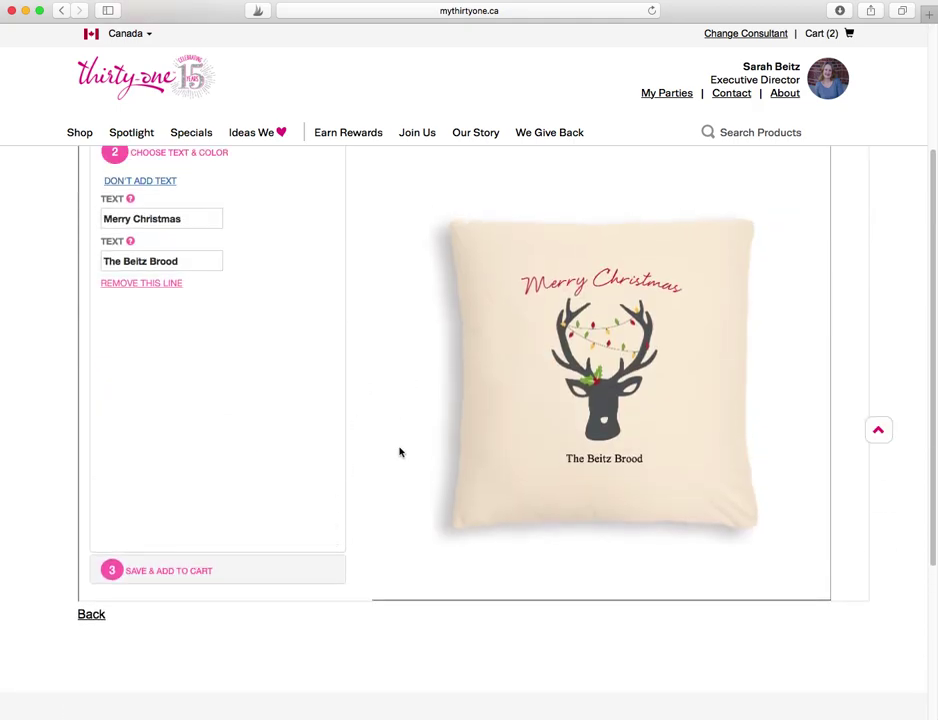
{"action": "scroll", "coordinate": [396, 465], "scroll_direction": "up", "scroll_amount": 1}
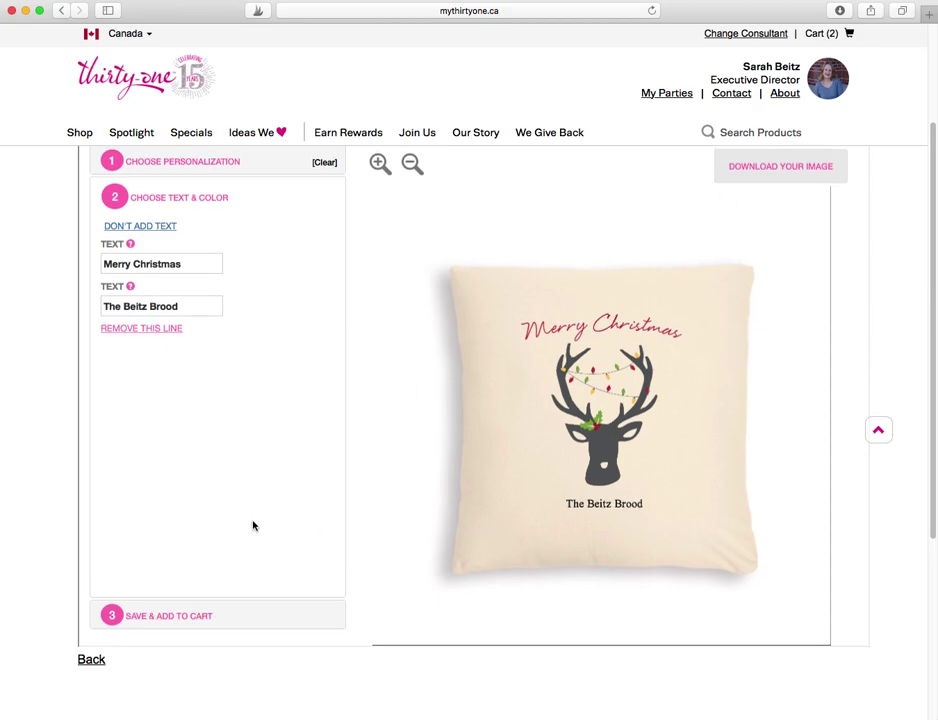
{"action": "scroll", "coordinate": [190, 615], "scroll_direction": "up", "scroll_amount": 1}
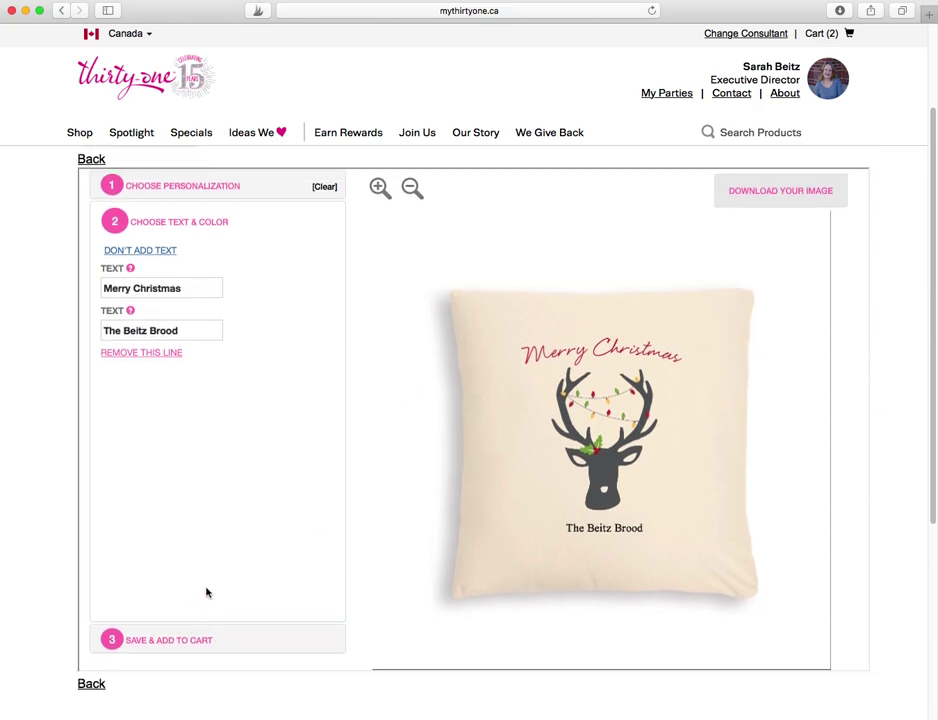
{"action": "scroll", "coordinate": [205, 590], "scroll_direction": "up", "scroll_amount": 1}
{"action": "scroll", "coordinate": [450, 480], "scroll_direction": "down", "scroll_amount": 1}
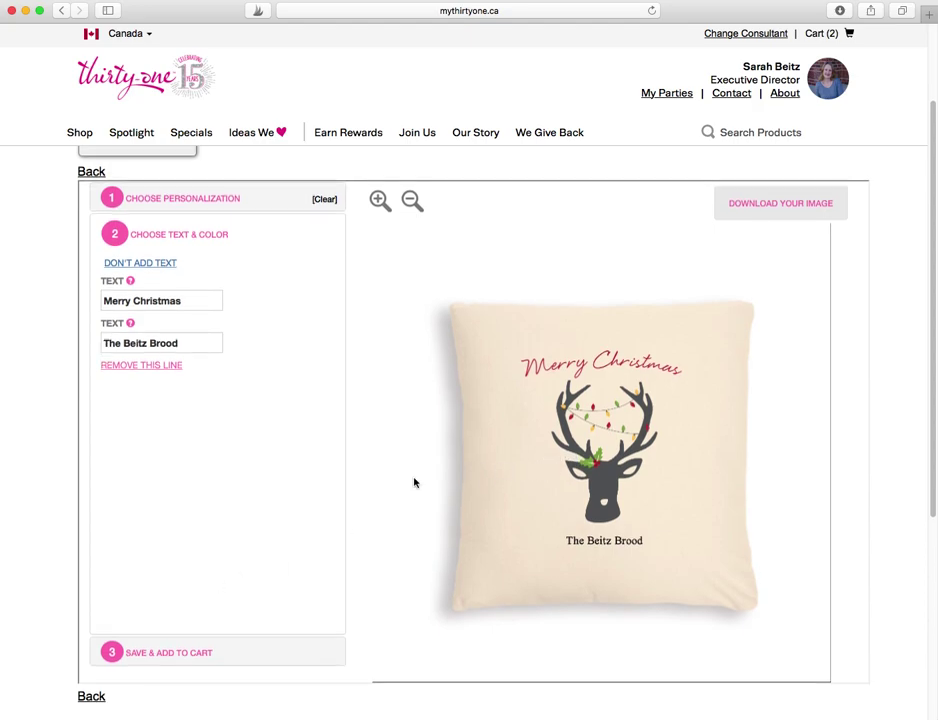
{"action": "scroll", "coordinate": [285, 525], "scroll_direction": "up", "scroll_amount": 3}
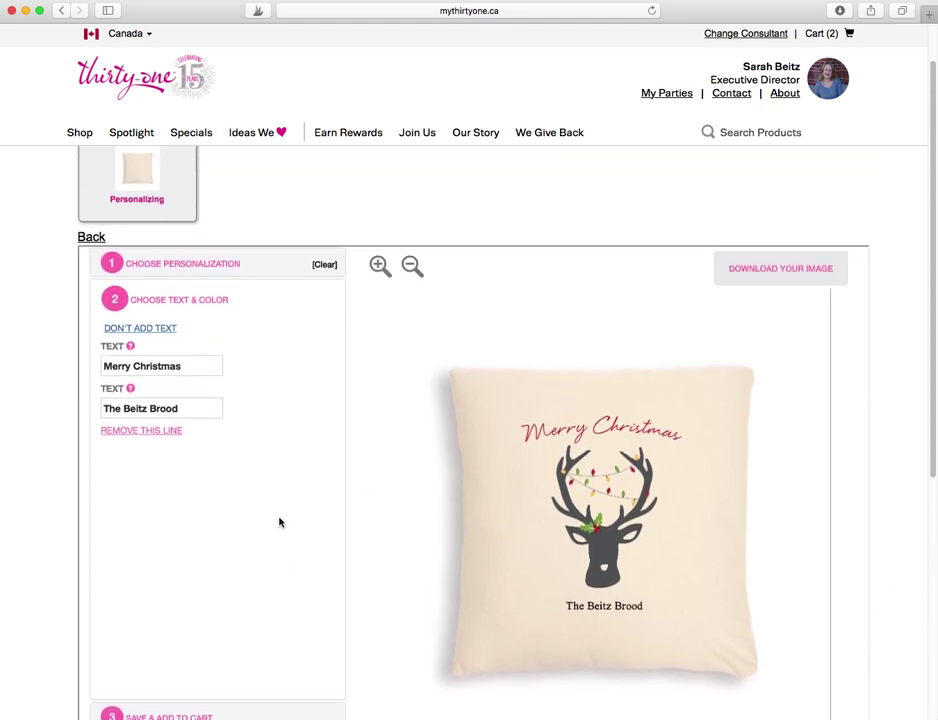
{"action": "scroll", "coordinate": [194, 691], "scroll_direction": "down", "scroll_amount": 1}
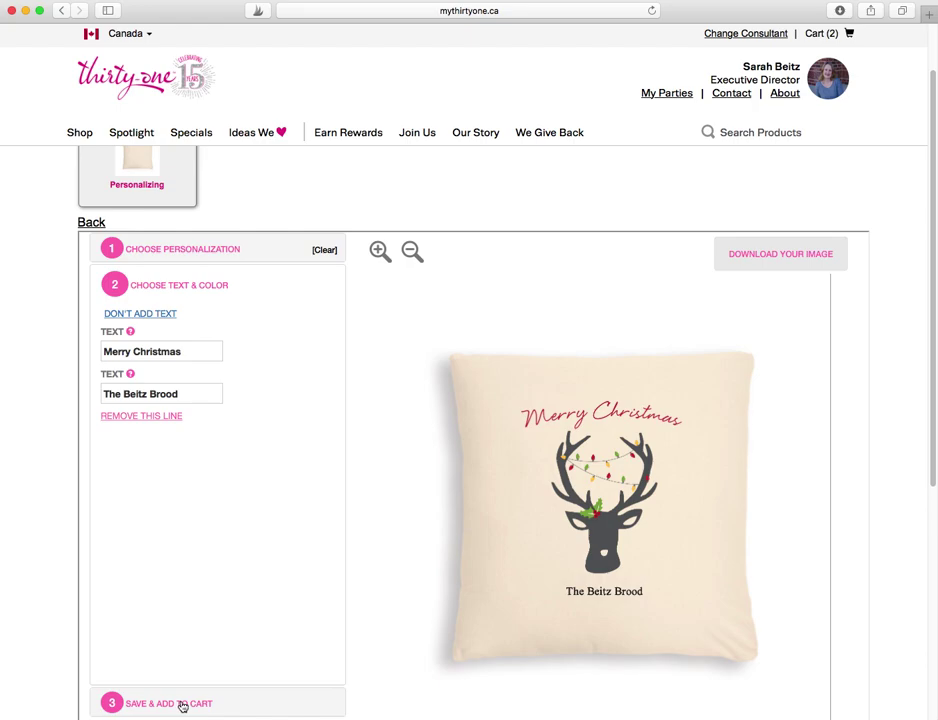
{"action": "left_click", "coordinate": [184, 706]}
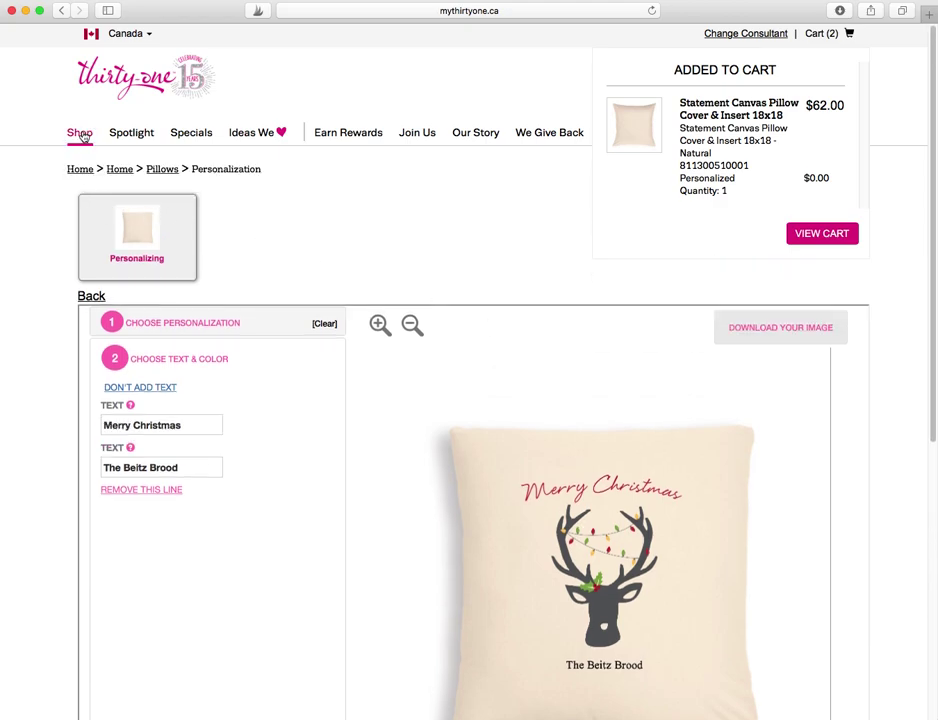
- Open the Natural Statement Canvas Pillow Cover & Insert 18x18 from Home Accessories and examine its product details and suggested items
{"action": "mouse_move", "coordinate": [82, 136]}
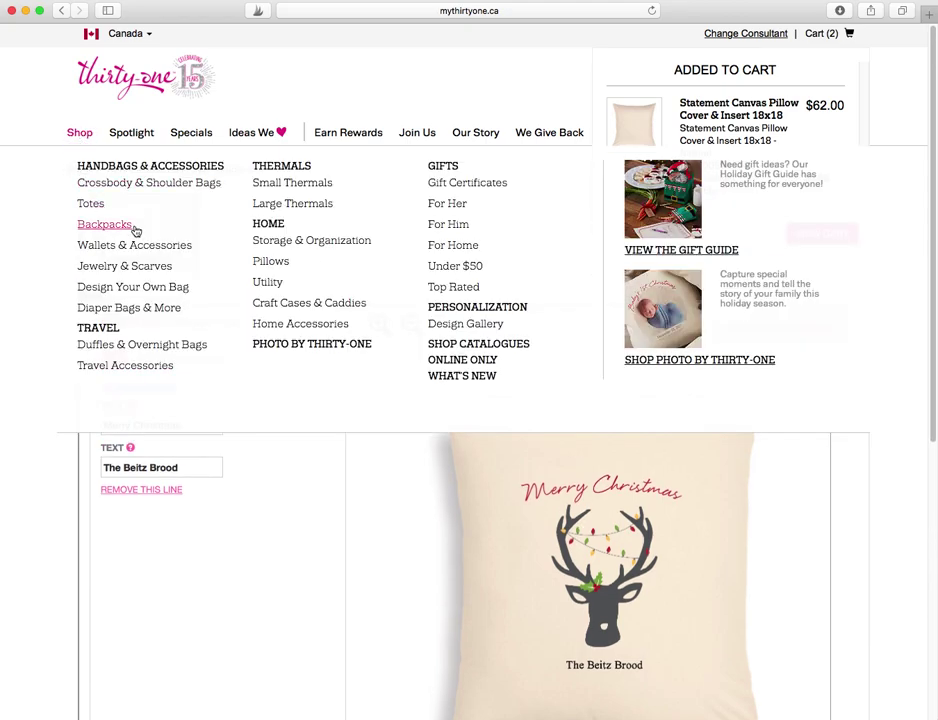
{"action": "left_click", "coordinate": [324, 328]}
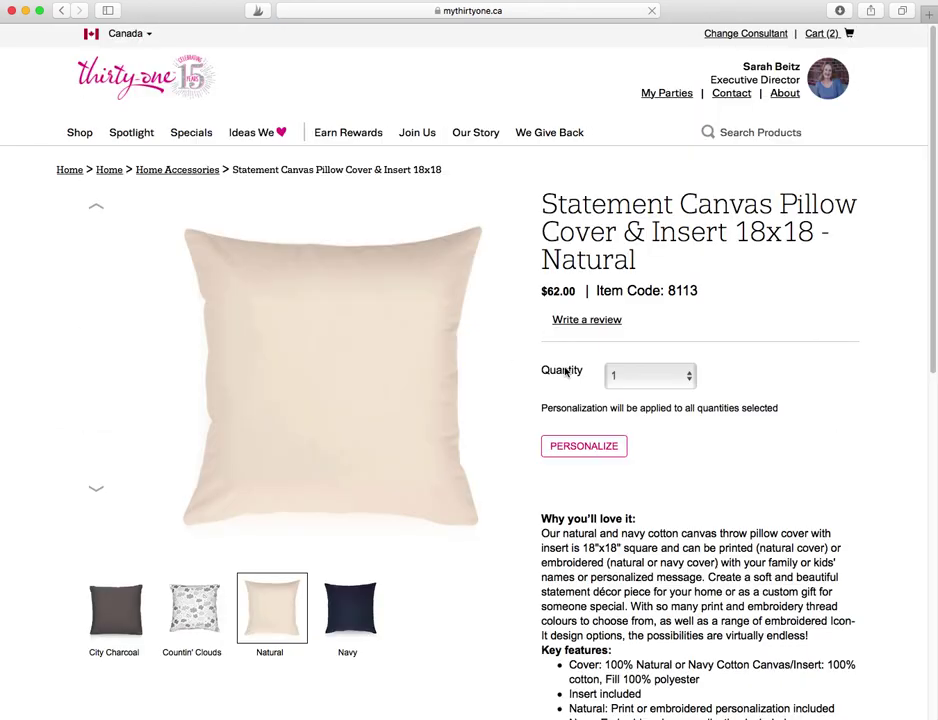
{"action": "scroll", "coordinate": [565, 371], "scroll_direction": "down", "scroll_amount": 10}
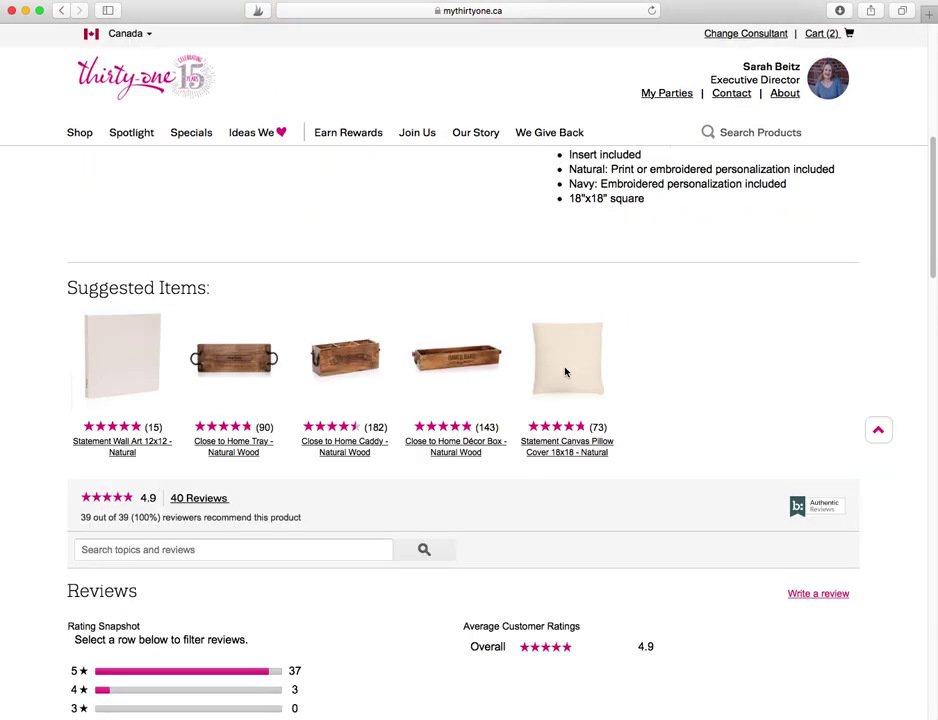
{"action": "scroll", "coordinate": [564, 373], "scroll_direction": "up", "scroll_amount": 8}
{"action": "scroll", "coordinate": [564, 373], "scroll_direction": "up", "scroll_amount": 2}
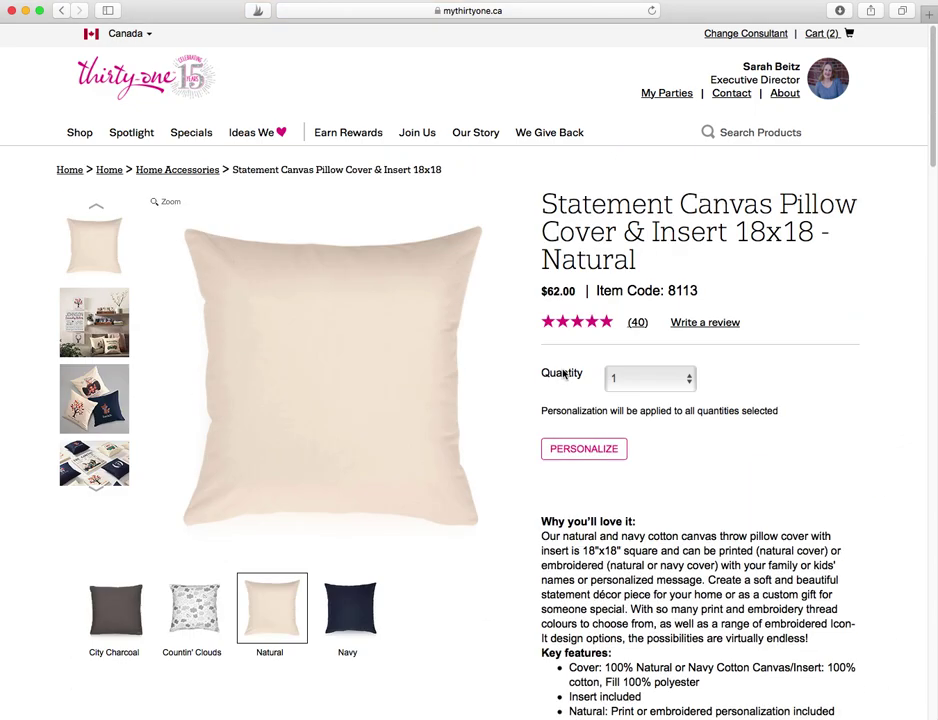
- Open the Close to Home Caddy from the Home Accessories category and start personalizing it
{"action": "left_click", "coordinate": [177, 170]}
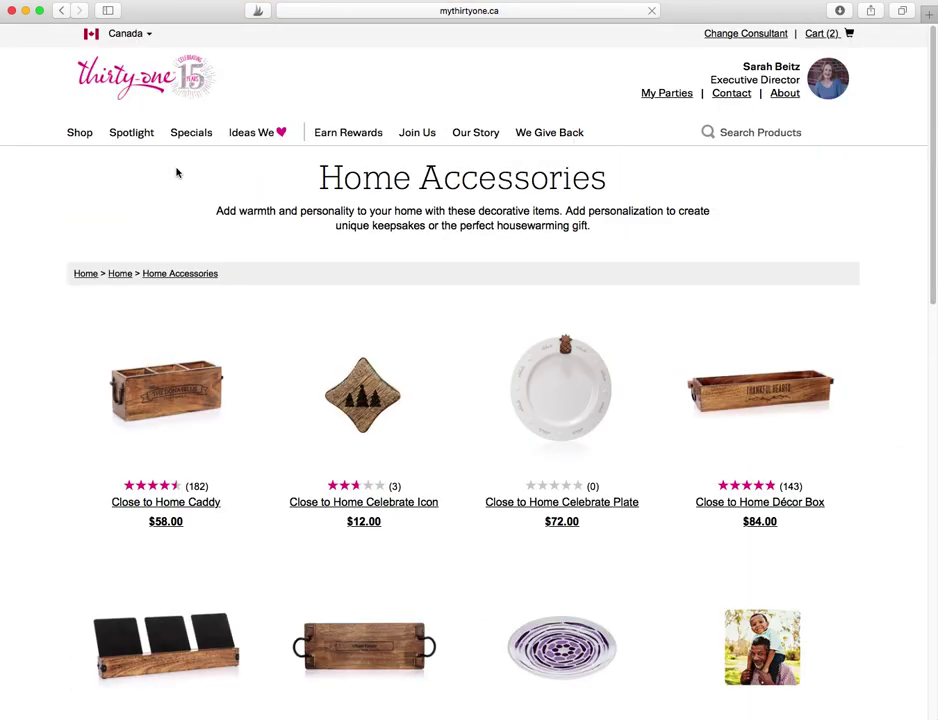
{"action": "scroll", "coordinate": [485, 475], "scroll_direction": "down", "scroll_amount": 2}
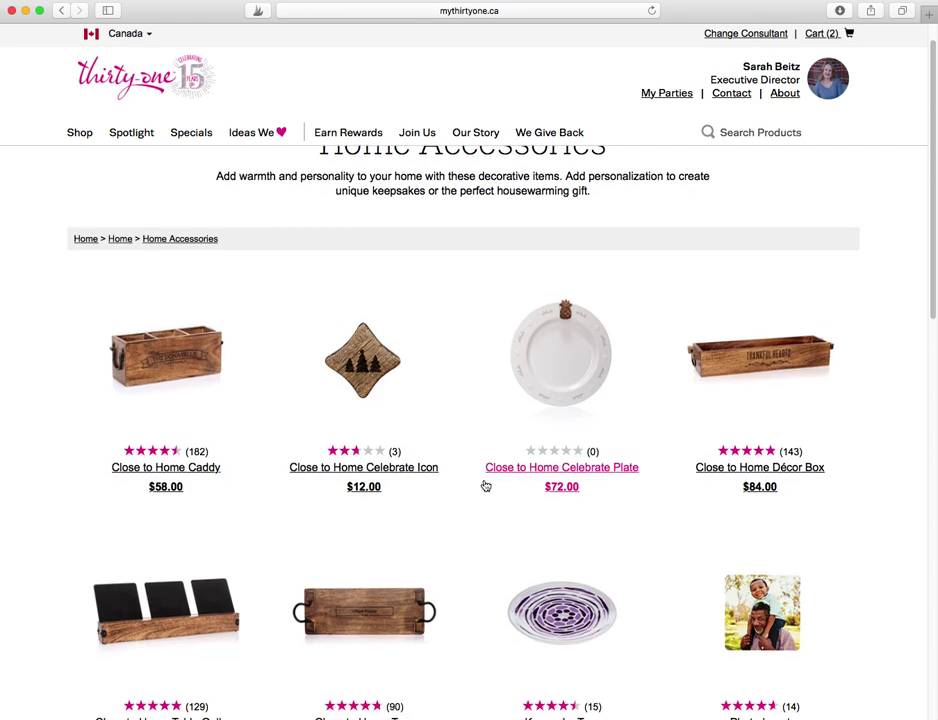
{"action": "scroll", "coordinate": [484, 486], "scroll_direction": "down", "scroll_amount": 3}
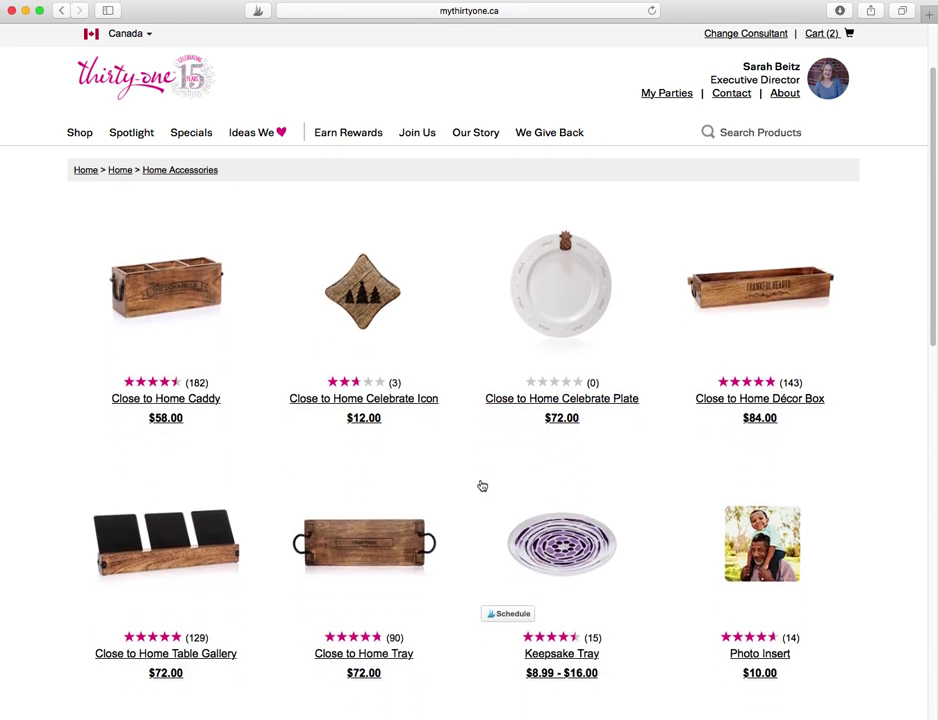
{"action": "left_click", "coordinate": [165, 400]}
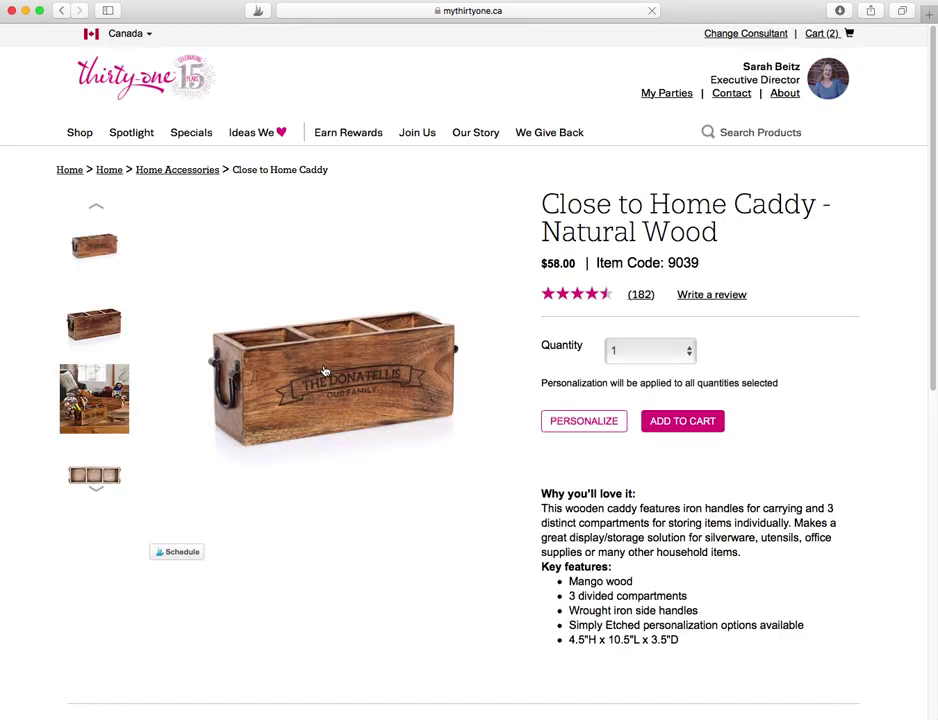
{"action": "left_click", "coordinate": [584, 421]}
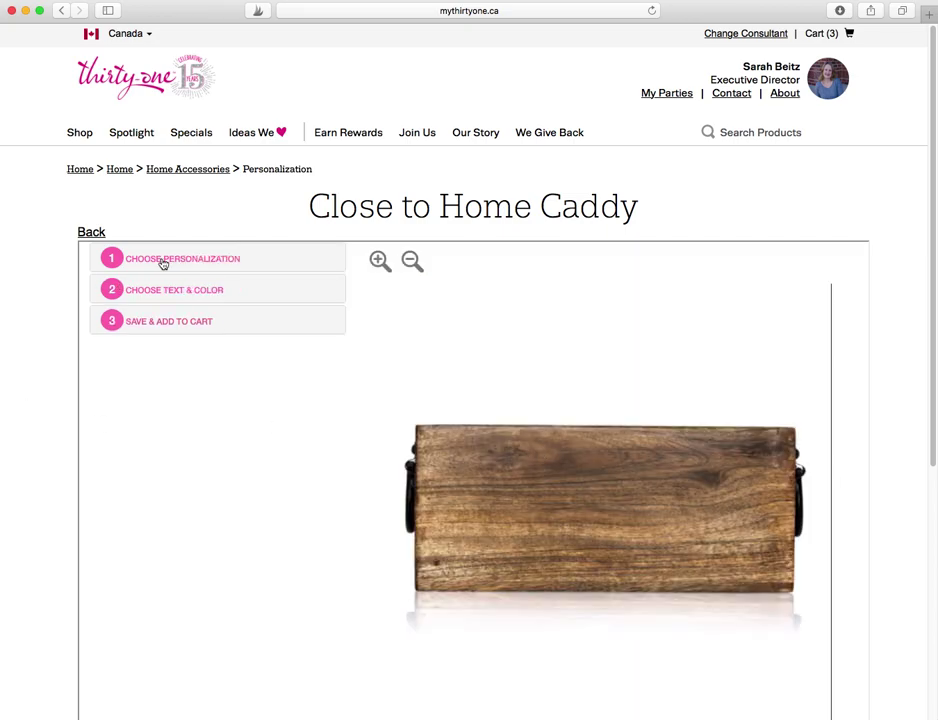
- Browse the caddy's personalization designs and apply the Message(Swirl) design
{"action": "left_click", "coordinate": [161, 262]}
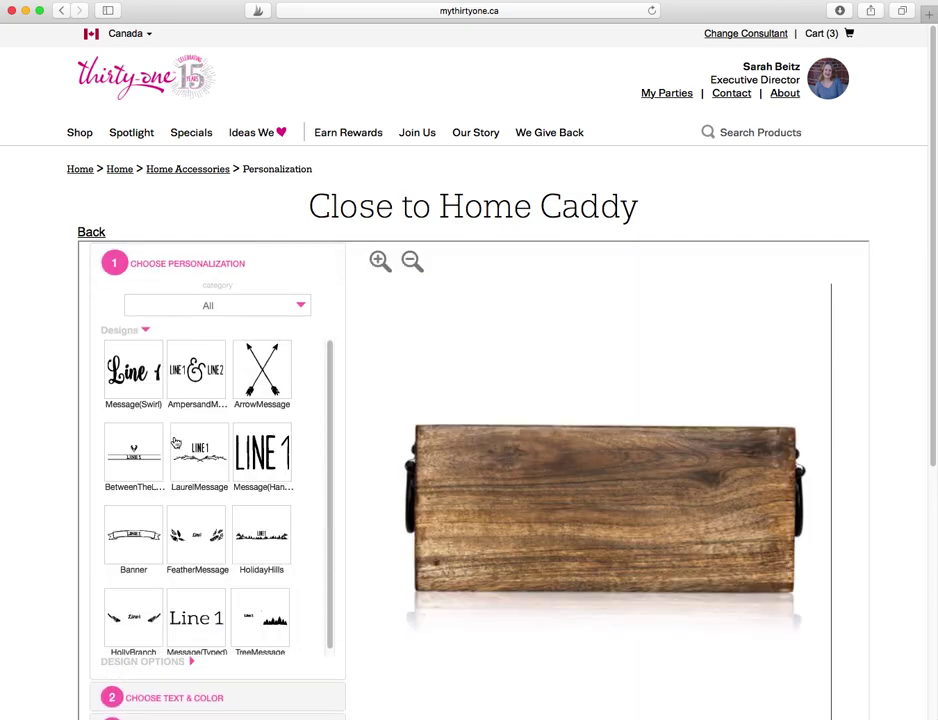
{"action": "scroll", "coordinate": [195, 445], "scroll_direction": "down", "scroll_amount": 1}
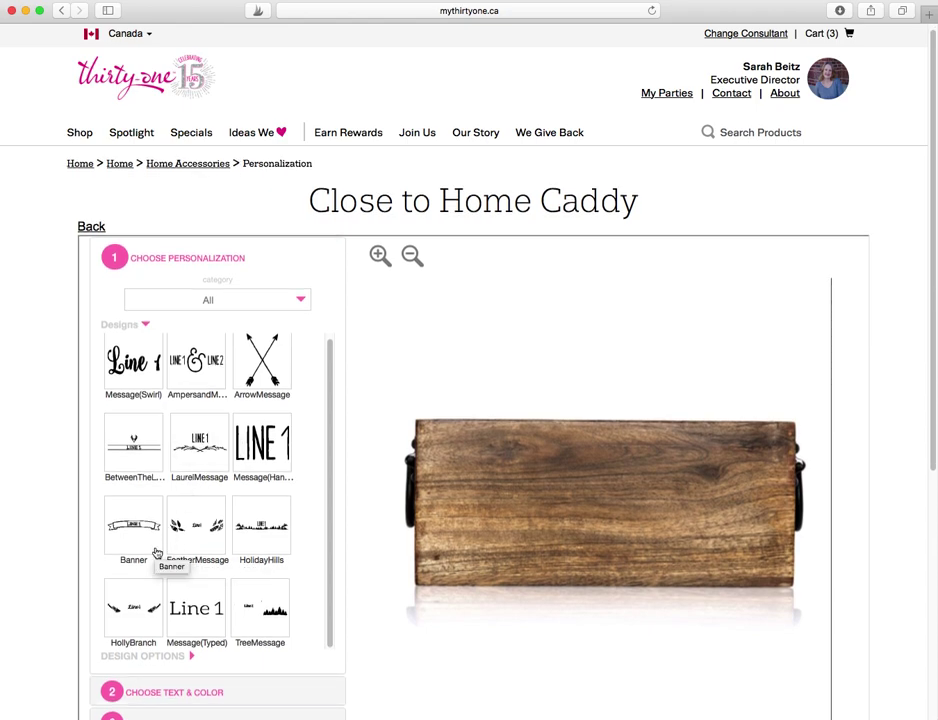
{"action": "left_click", "coordinate": [140, 377]}
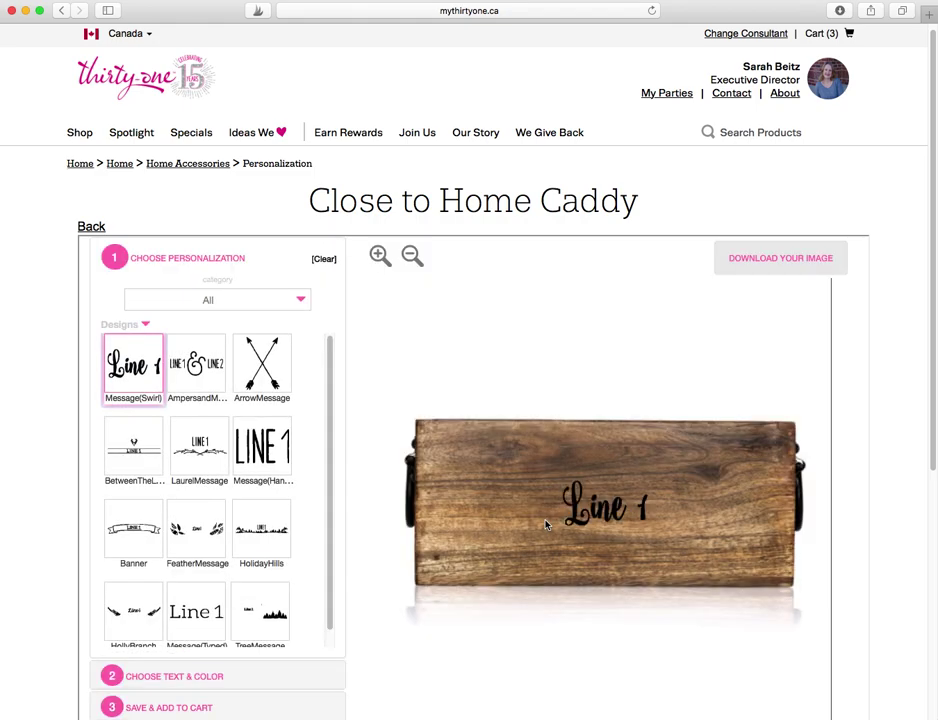
{"action": "scroll", "coordinate": [190, 610], "scroll_direction": "down", "scroll_amount": 1}
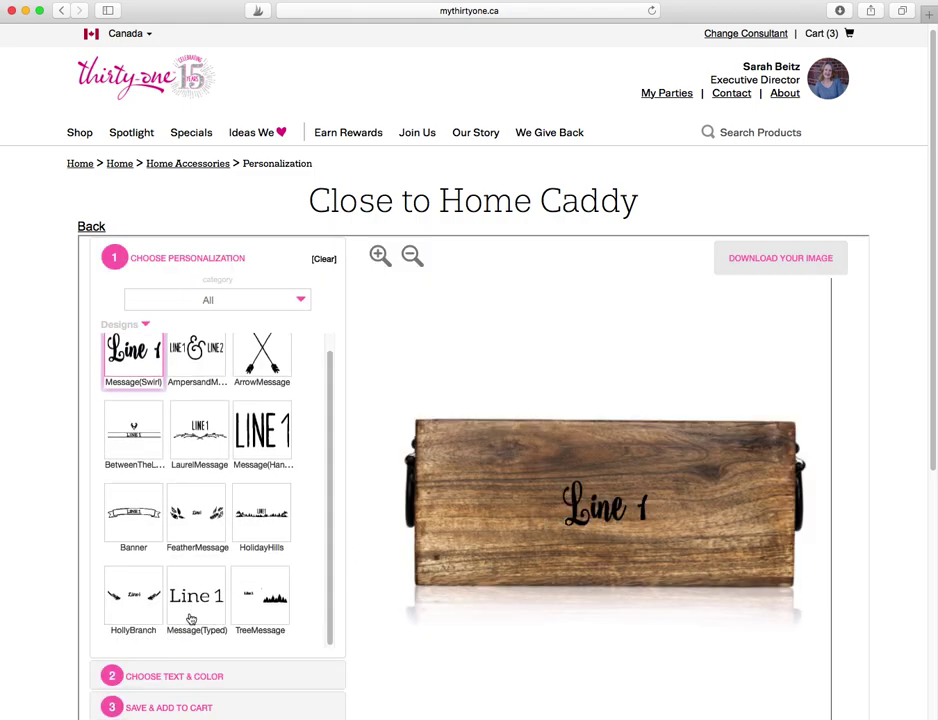
- Set the swirl design's text to "Live Simply" and preview it on the caddy
{"action": "left_click", "coordinate": [192, 677]}
{"action": "left_click", "coordinate": [128, 350]}
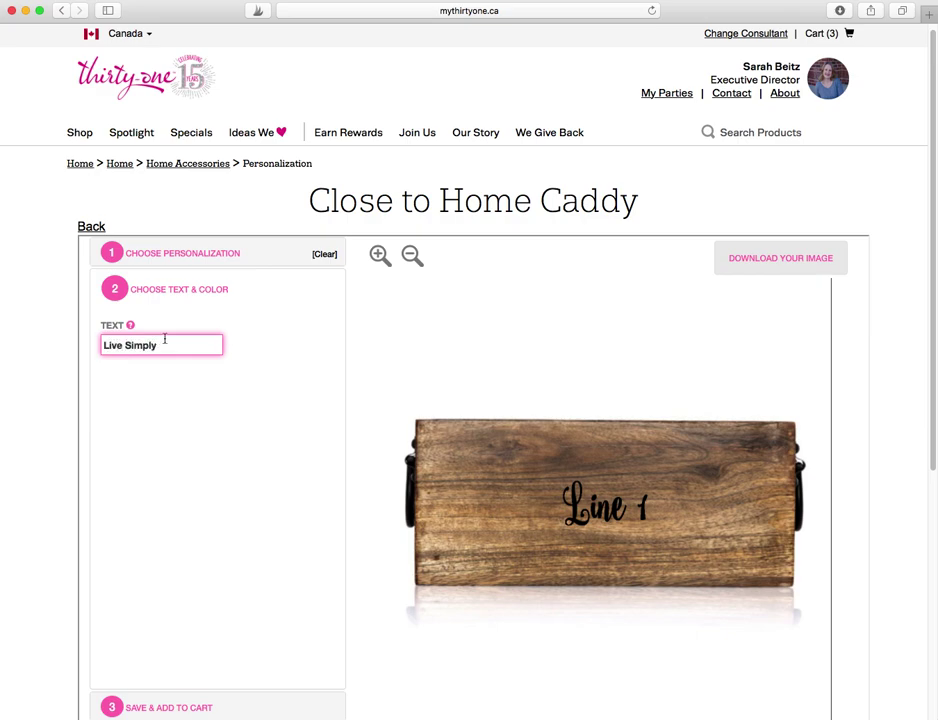
{"action": "left_click", "coordinate": [237, 398]}
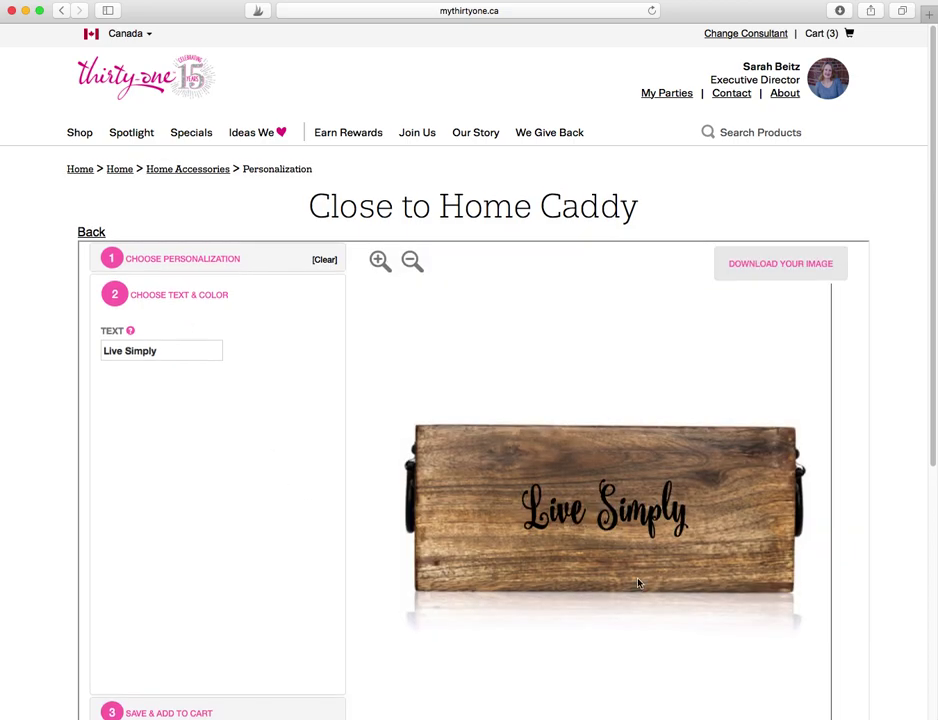
- Clear the swirl message and apply the between-the-lines design with the antler icon to the caddy
{"action": "left_click", "coordinate": [324, 261]}
{"action": "left_click", "coordinate": [190, 263]}
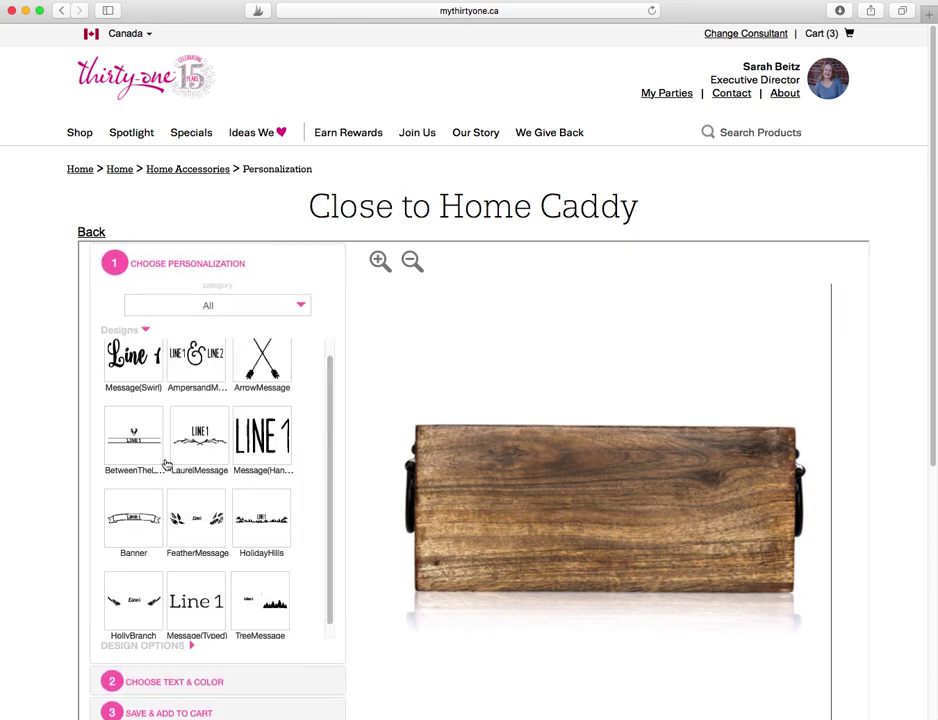
{"action": "left_click", "coordinate": [135, 440]}
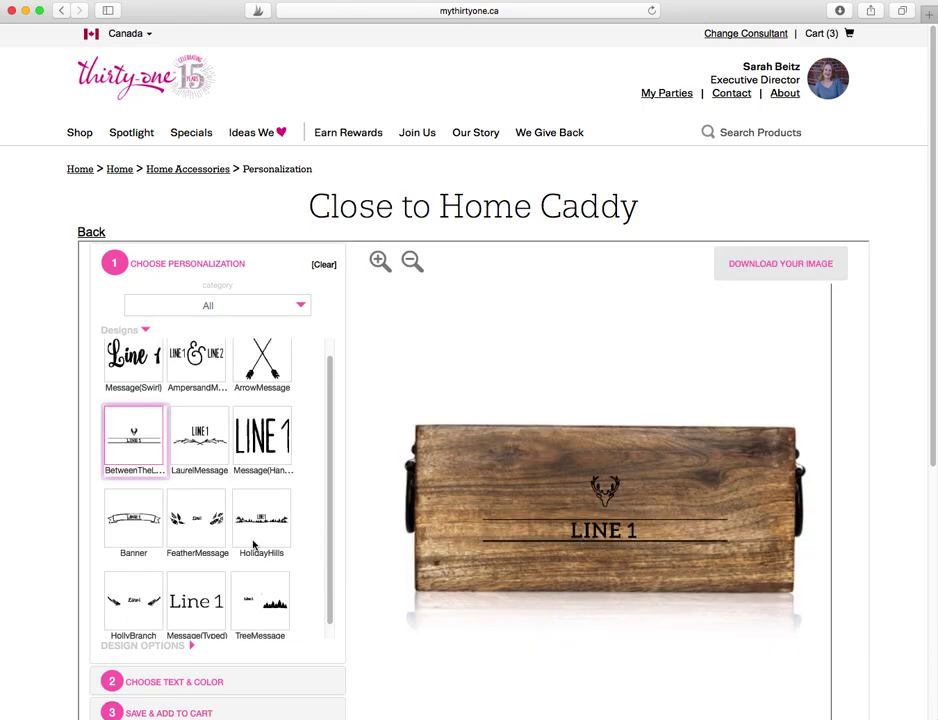
- Try the BTLHome, BTLFamilyTree, BTLTrees, BTLPresent, BTLSnowflake and BTLNoIcon options on the between-the-lines design
{"action": "left_click", "coordinate": [183, 647]}
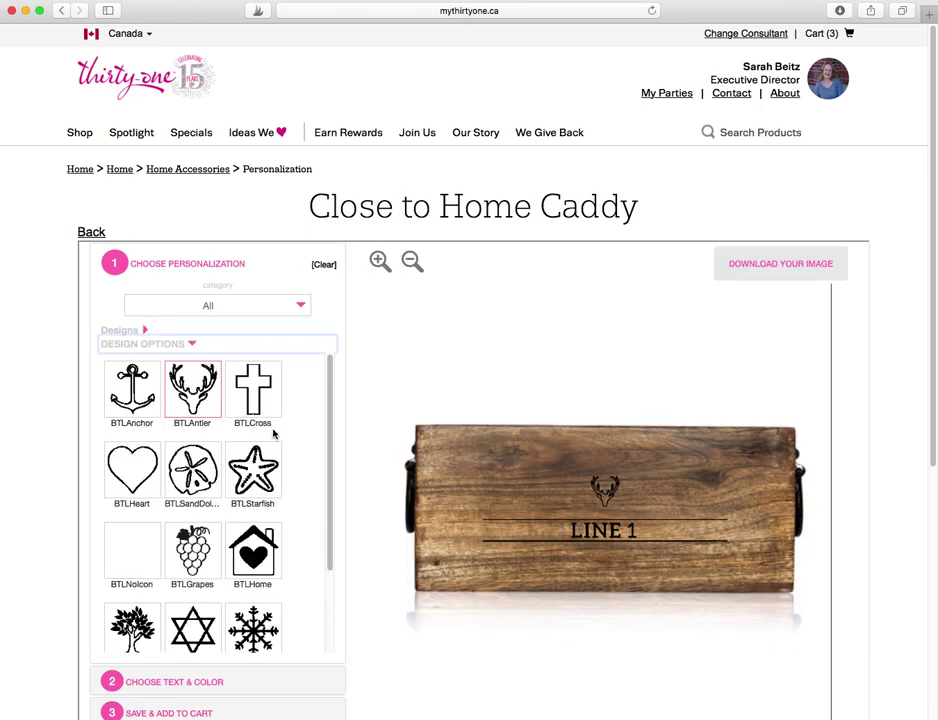
{"action": "scroll", "coordinate": [220, 450], "scroll_direction": "down", "scroll_amount": 5}
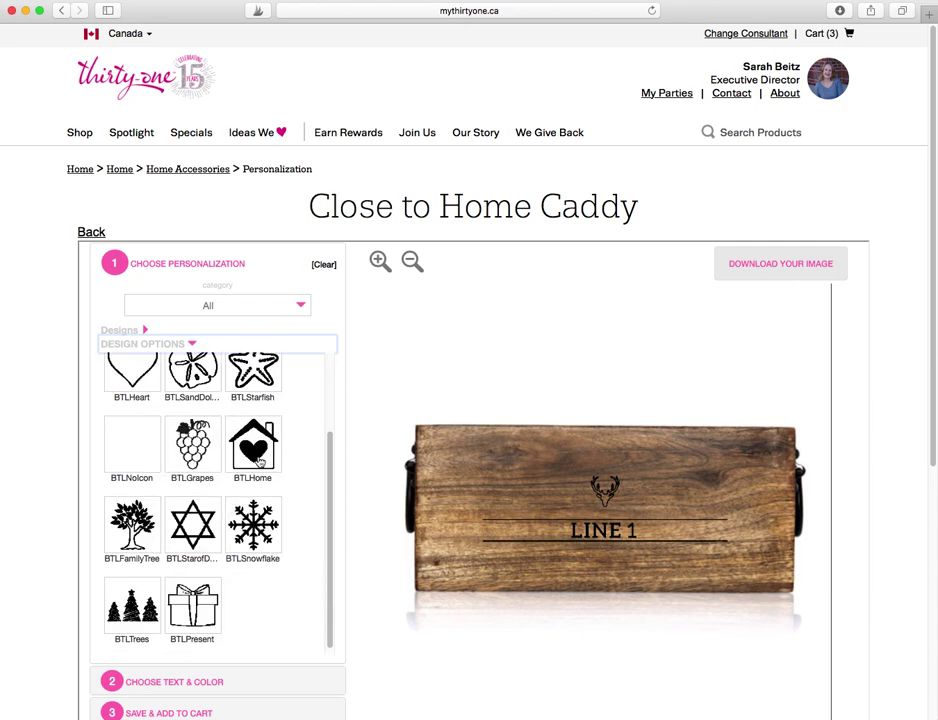
{"action": "left_click", "coordinate": [256, 458]}
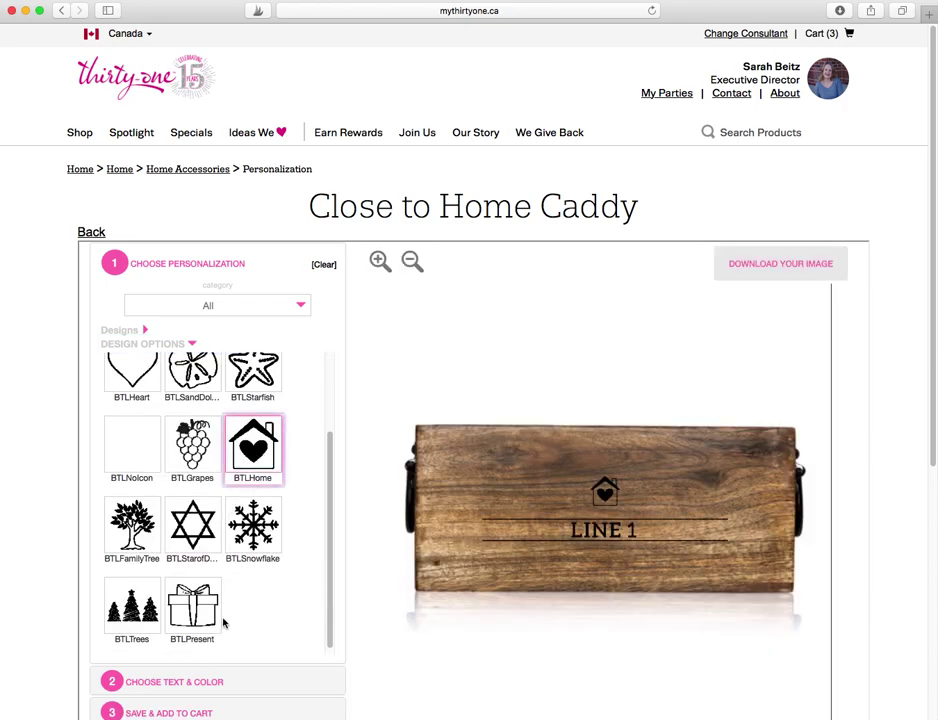
{"action": "left_click", "coordinate": [132, 527]}
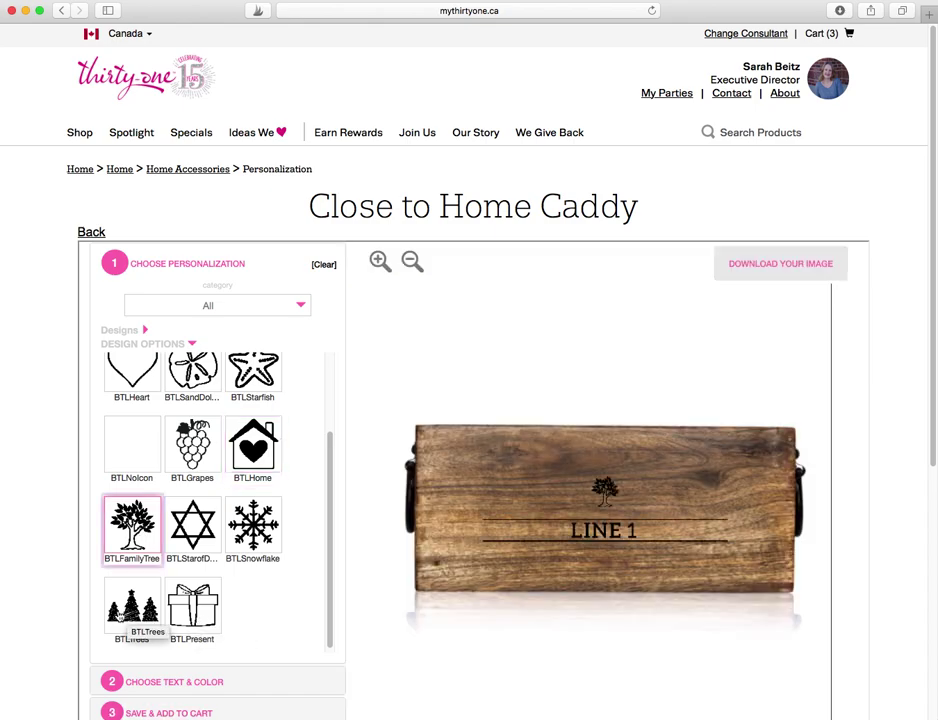
{"action": "left_click", "coordinate": [128, 612]}
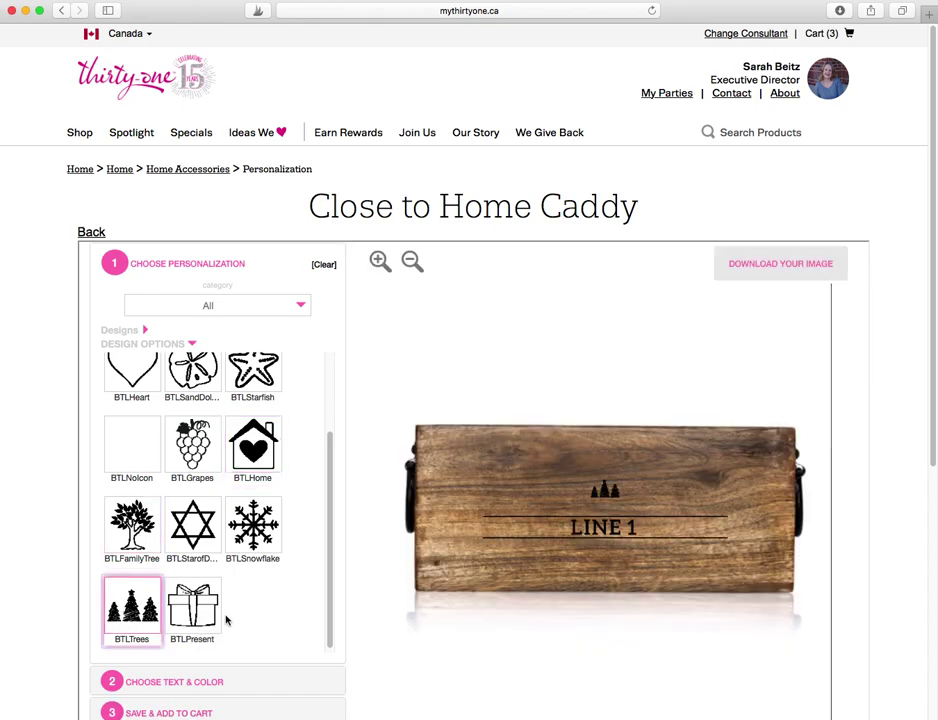
{"action": "left_click", "coordinate": [195, 608]}
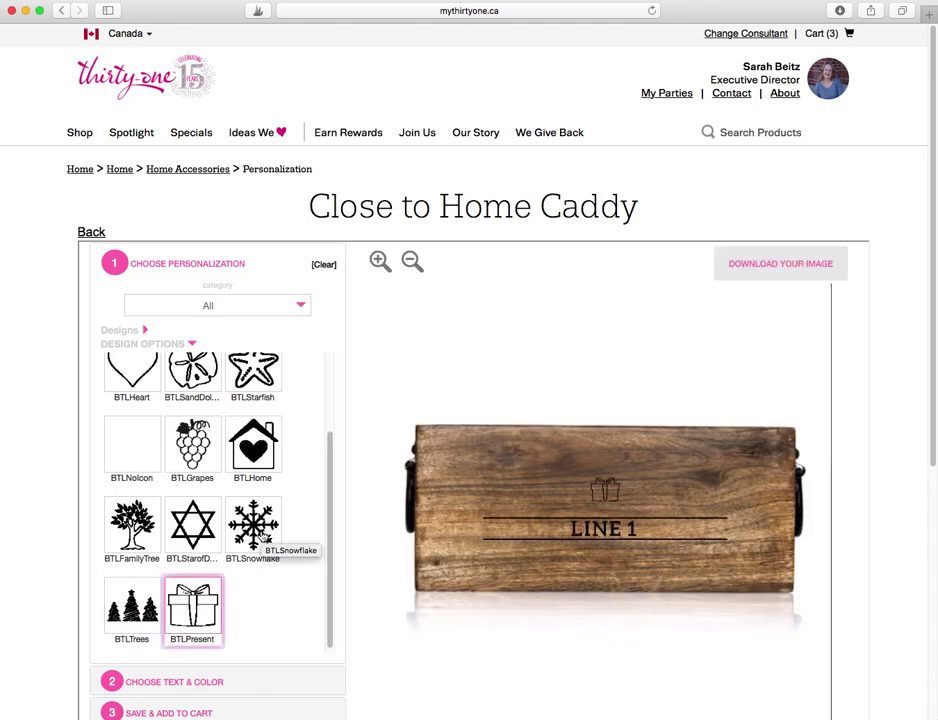
{"action": "left_click", "coordinate": [254, 537]}
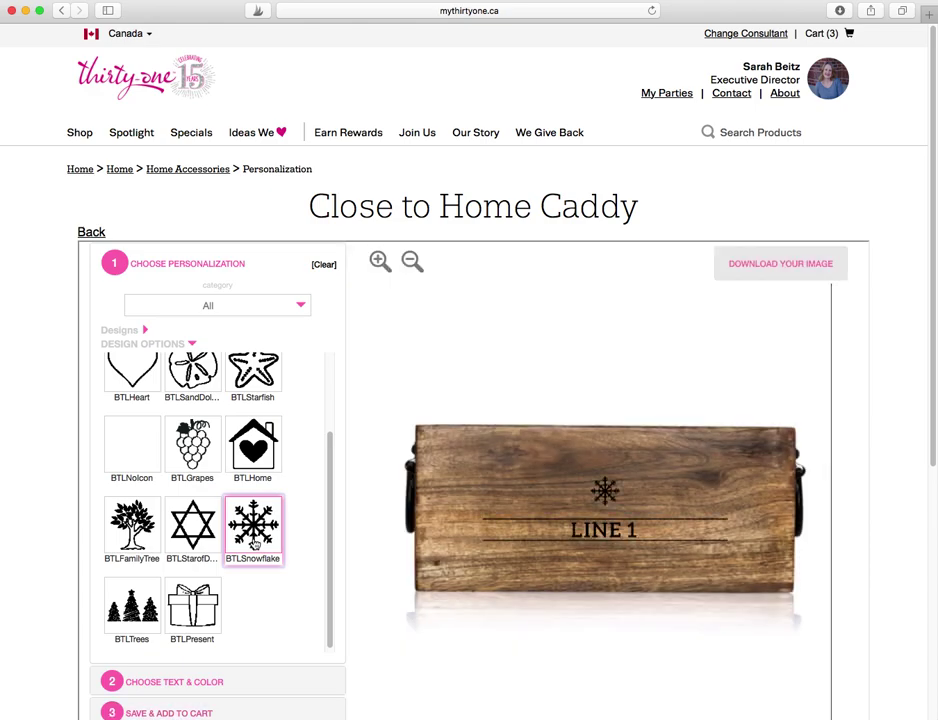
{"action": "left_click", "coordinate": [139, 458]}
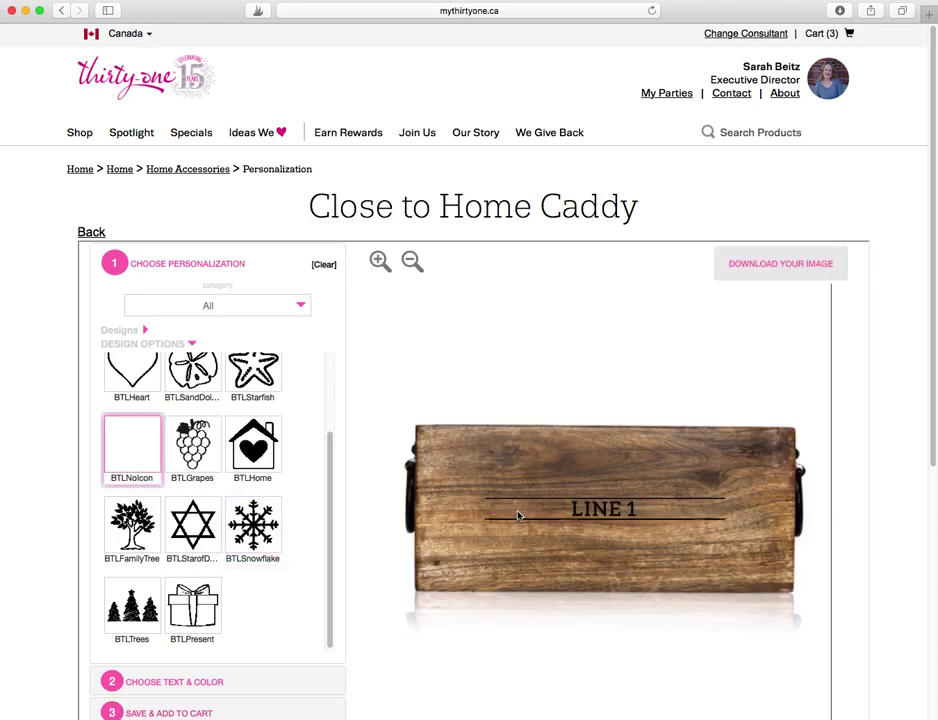
- Choose the BTLHome icon, the house with a heart, for the between-the-lines design
{"action": "scroll", "coordinate": [255, 470], "scroll_direction": "down", "scroll_amount": 1}
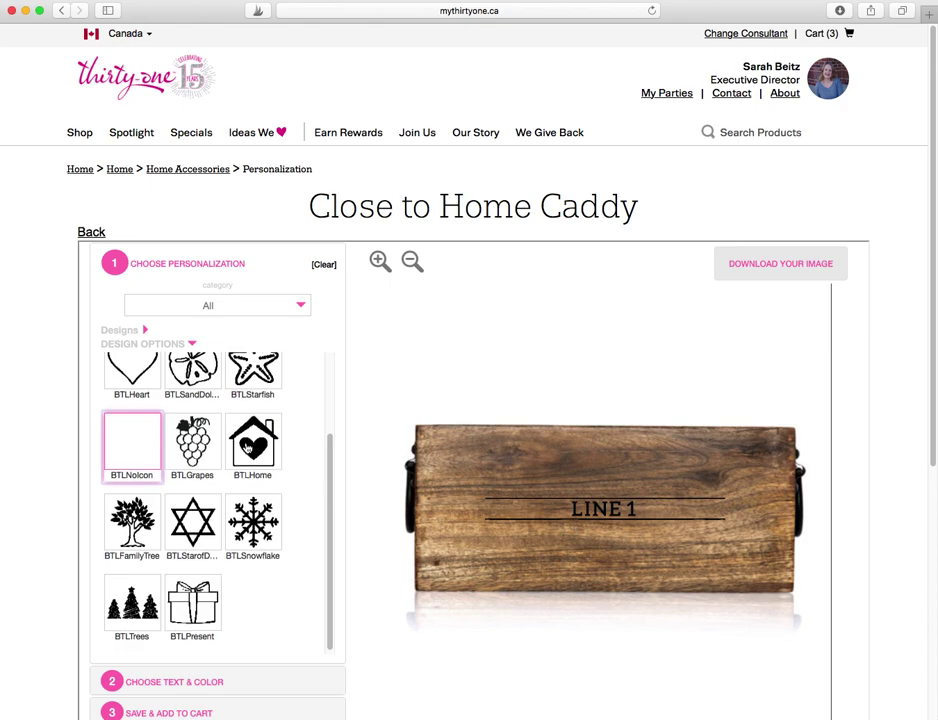
{"action": "left_click", "coordinate": [241, 446]}
{"action": "scroll", "coordinate": [207, 627], "scroll_direction": "down", "scroll_amount": 1}
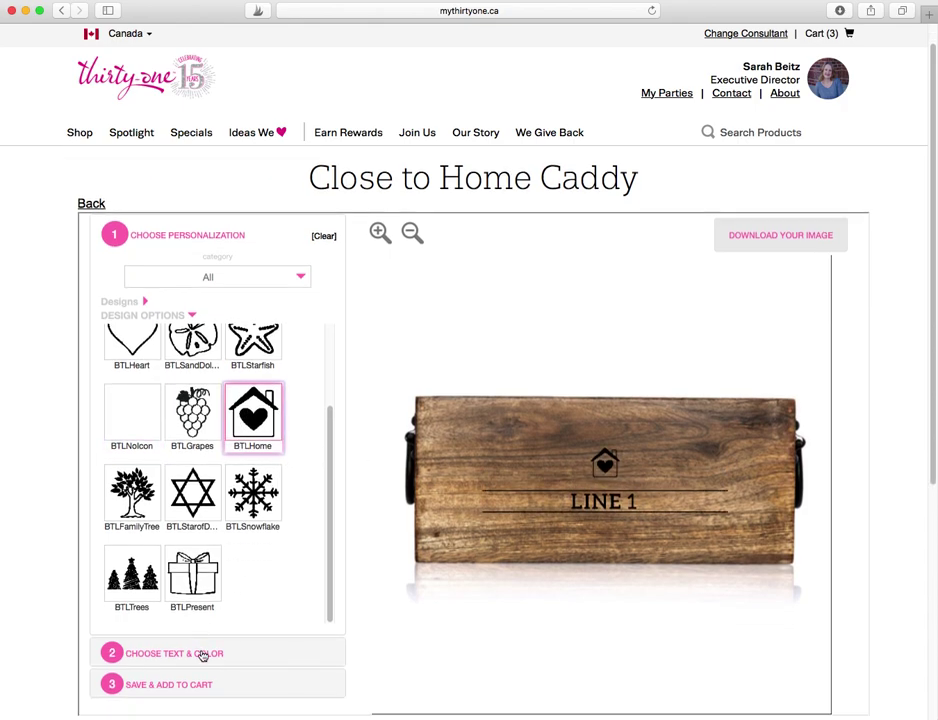
- Set the design's first text line to "HOME SWEET HOME"
{"action": "left_click", "coordinate": [202, 655]}
{"action": "left_click", "coordinate": [145, 327]}
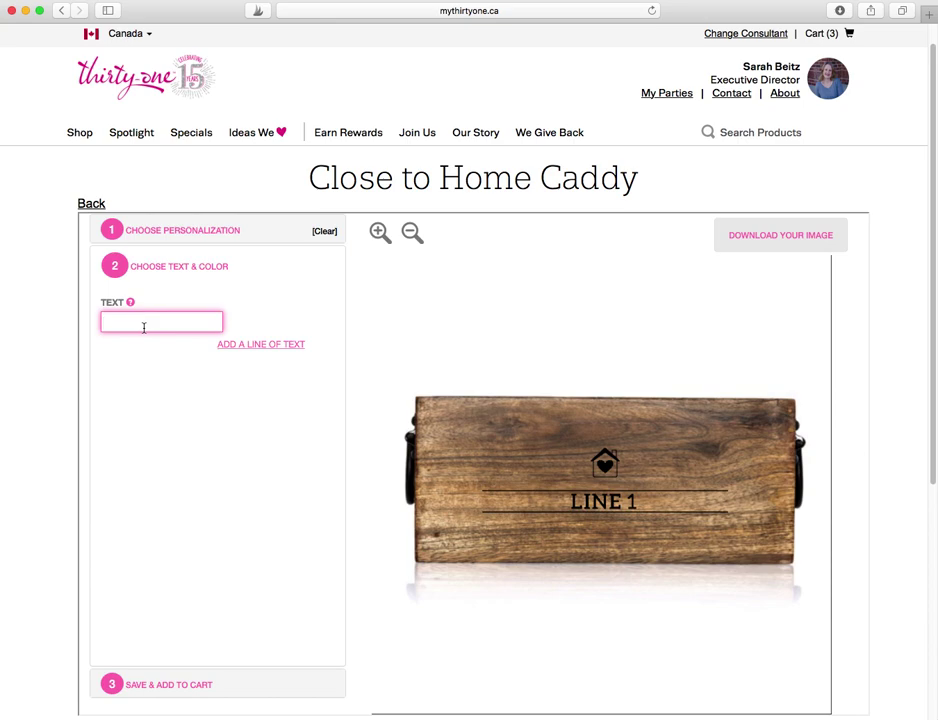
{"action": "type", "text": "Ho"}
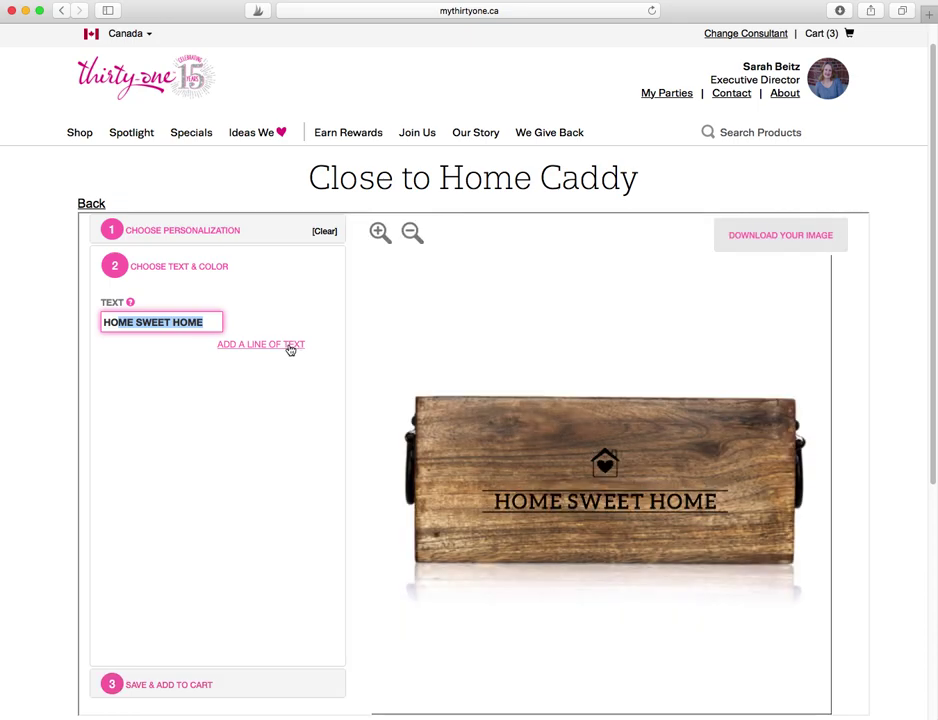
- Add a second line of text to the design and try "October 2018" as its wording
{"action": "left_click", "coordinate": [290, 346]}
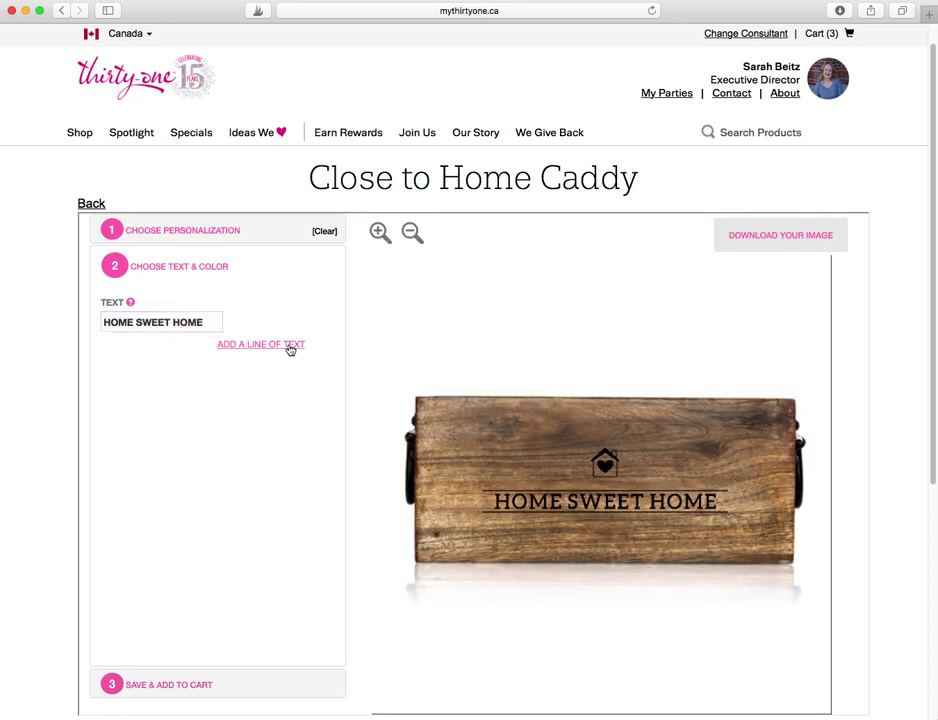
{"action": "left_click", "coordinate": [153, 375]}
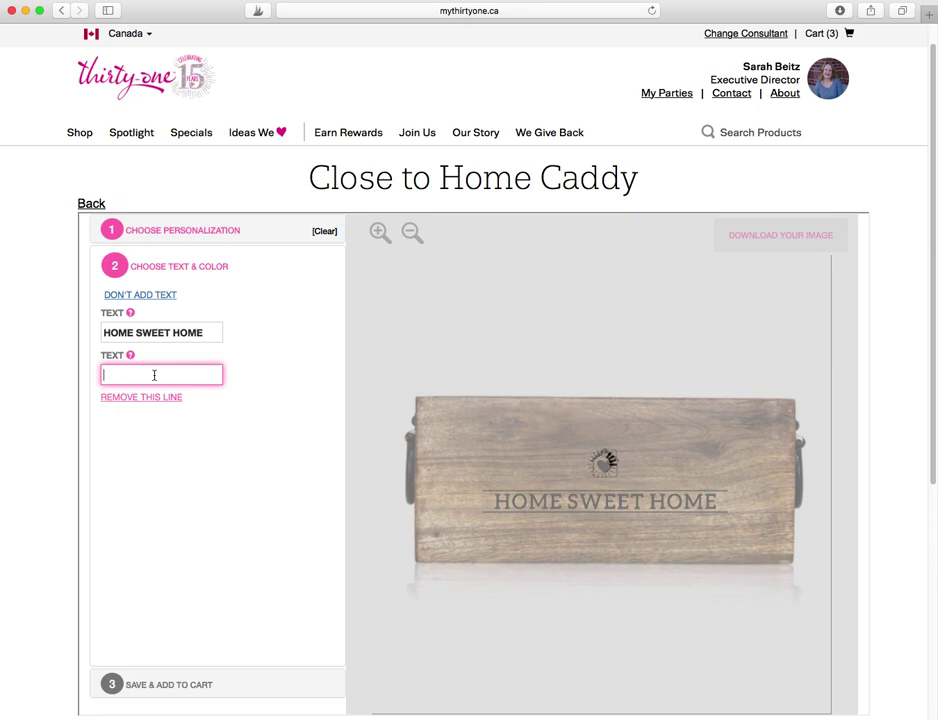
{"action": "type", "text": "201"}
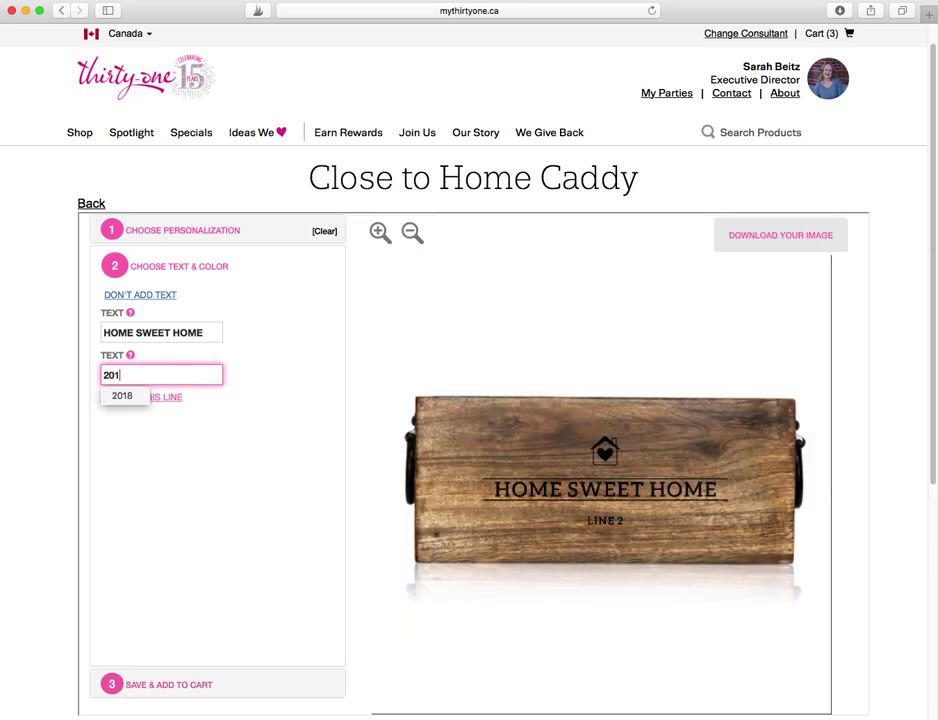
{"action": "key", "text": "BackSpace"}
{"action": "key", "text": "BackSpace"}
{"action": "key", "text": "BackSpace"}
{"action": "key", "text": "BackSpace"}
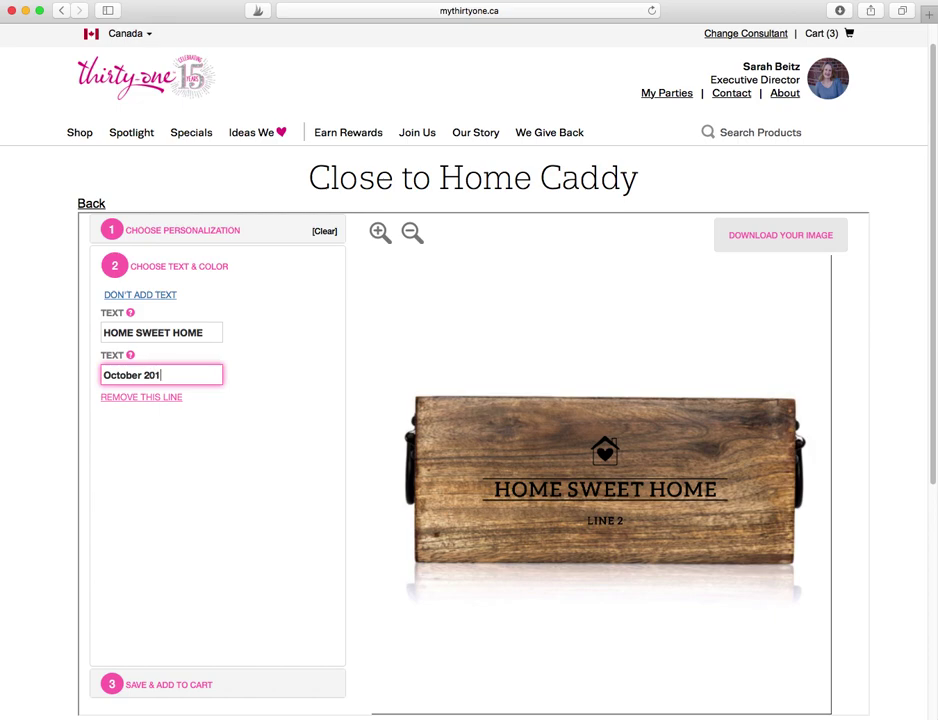
{"action": "left_click", "coordinate": [178, 357]}
- Replace the second text line with "EST. 2018"
{"action": "left_click", "coordinate": [173, 374]}
{"action": "key", "text": "BackSpace"}
{"action": "key", "text": "BackSpace"}
{"action": "key", "text": "BackSpace"}
{"action": "key", "text": "BackSpace"}
{"action": "key", "text": "BackSpace"}
{"action": "key", "text": "BackSpace"}
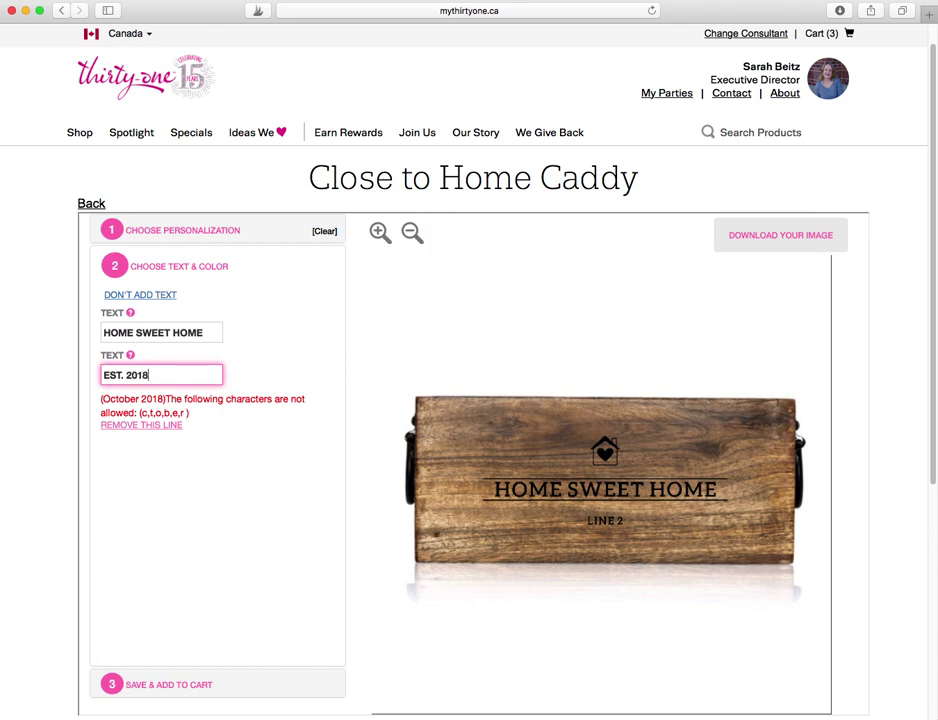
{"action": "left_click", "coordinate": [266, 352]}
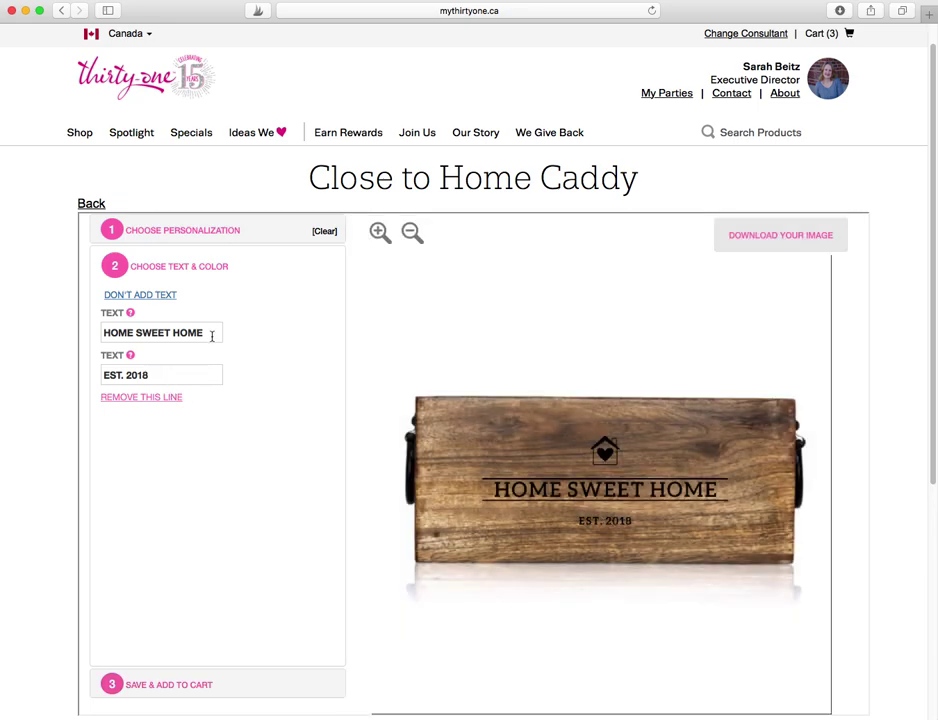
- Replace the first text line with the family's surname followed by "FAMILY"
{"action": "left_click_drag", "start_coordinate": [212, 336], "coordinate": [99, 325]}
{"action": "type", "text": "Bei"}
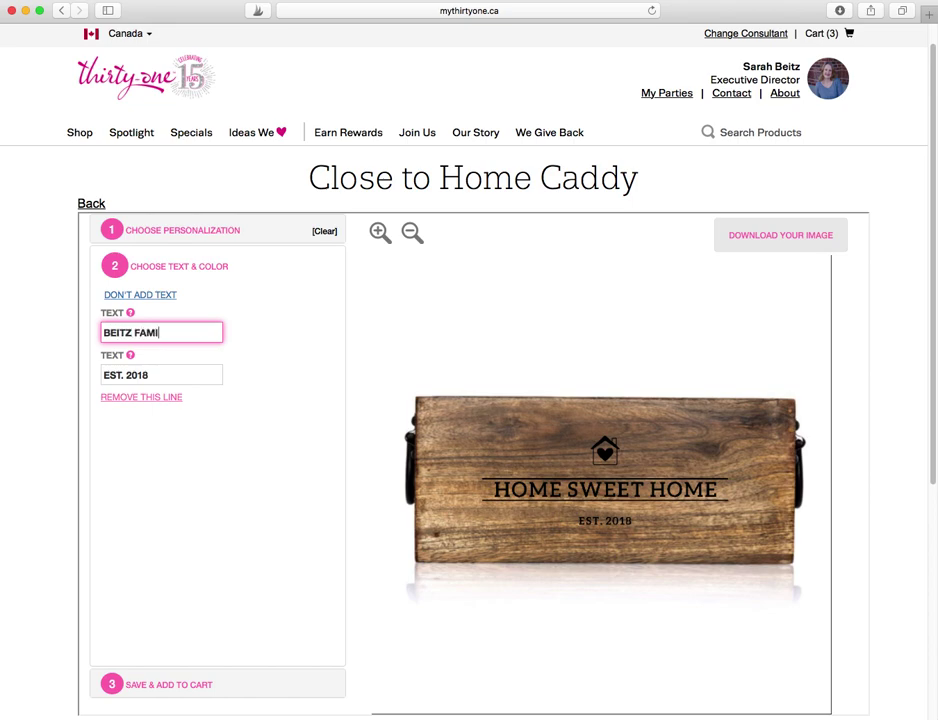
{"action": "left_click", "coordinate": [303, 376]}
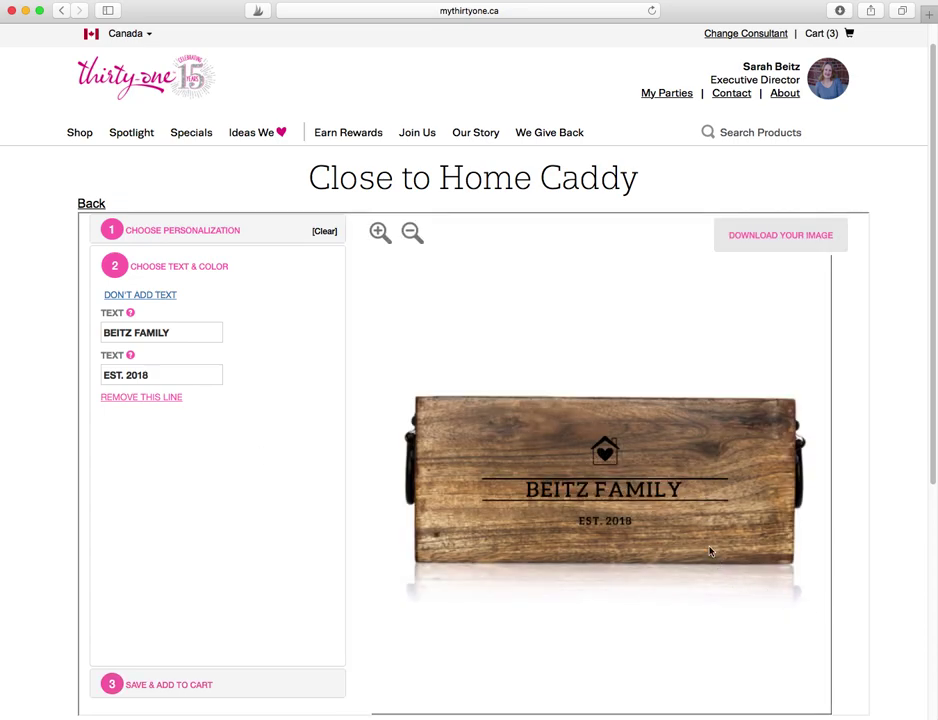
- Clear the house-icon personalization from the caddy
{"action": "scroll", "coordinate": [260, 490], "scroll_direction": "down", "scroll_amount": 1}
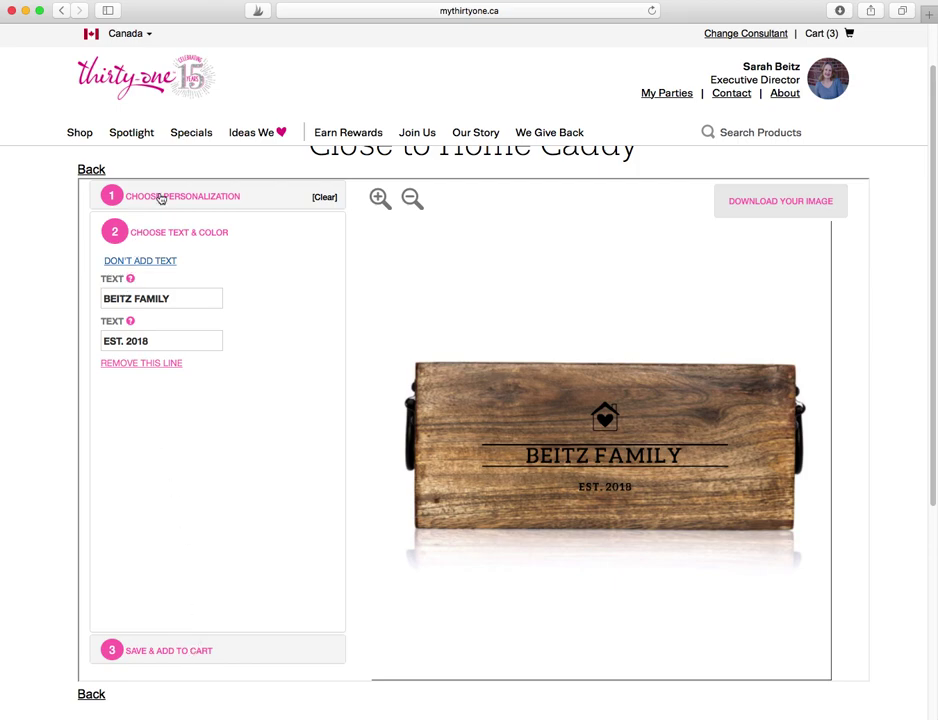
{"action": "left_click", "coordinate": [326, 198]}
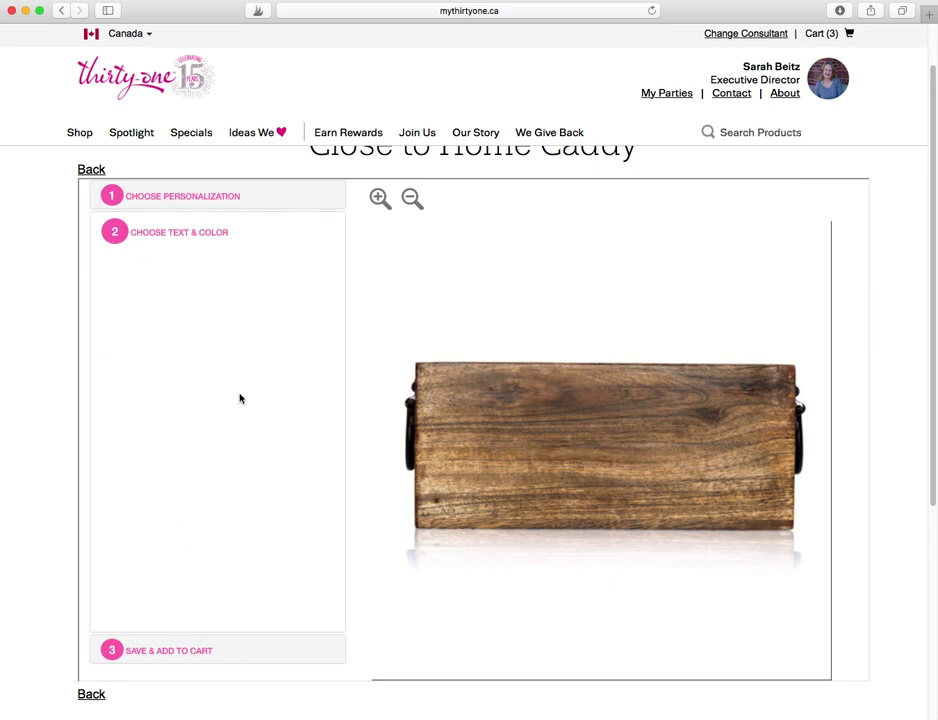
- Try the LaurelMessage design followed by the HolidayHills design on the caddy
{"action": "left_click", "coordinate": [213, 199]}
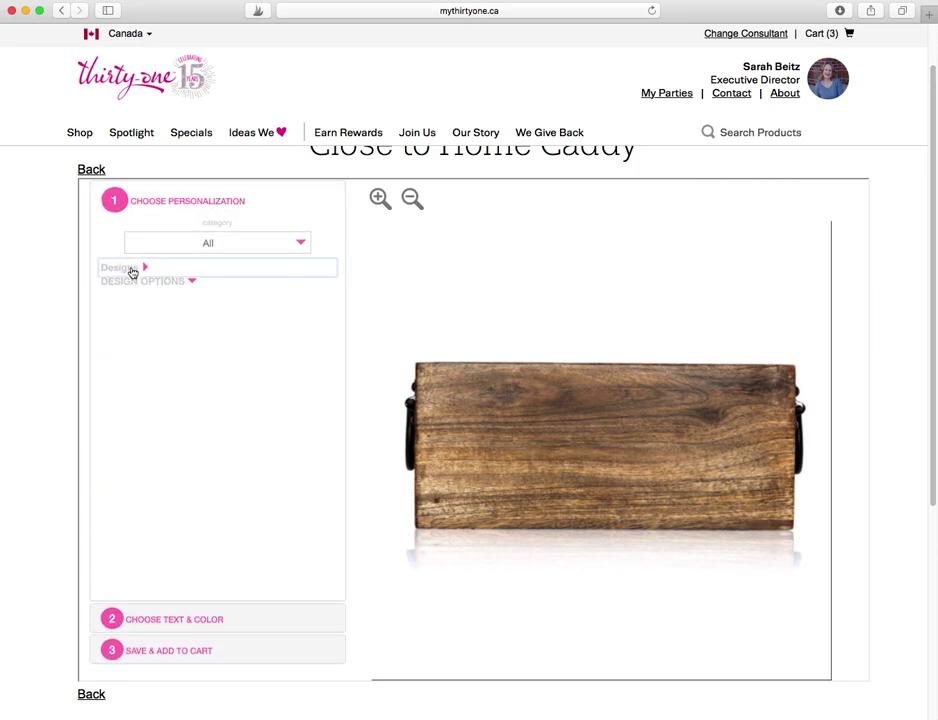
{"action": "left_click", "coordinate": [130, 268]}
{"action": "scroll", "coordinate": [183, 452], "scroll_direction": "down", "scroll_amount": 1}
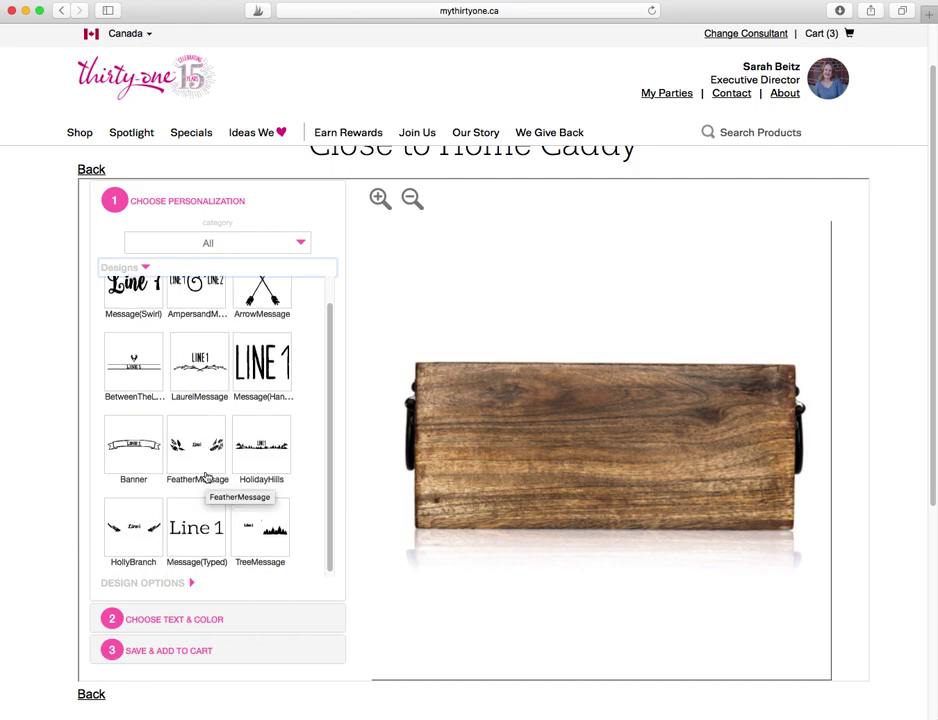
{"action": "left_click", "coordinate": [200, 362]}
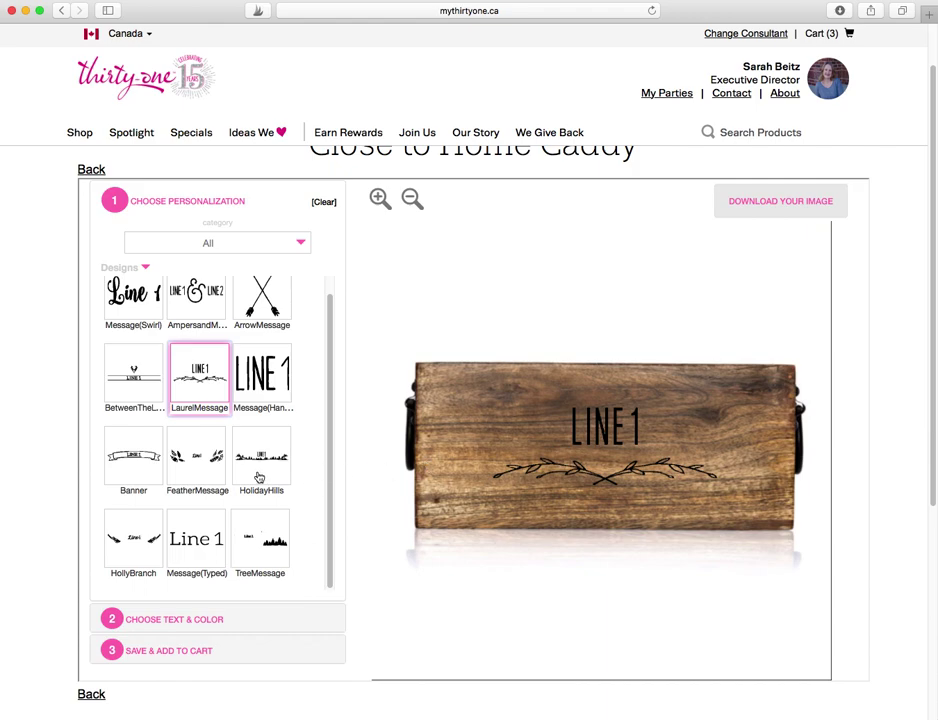
{"action": "left_click", "coordinate": [264, 463]}
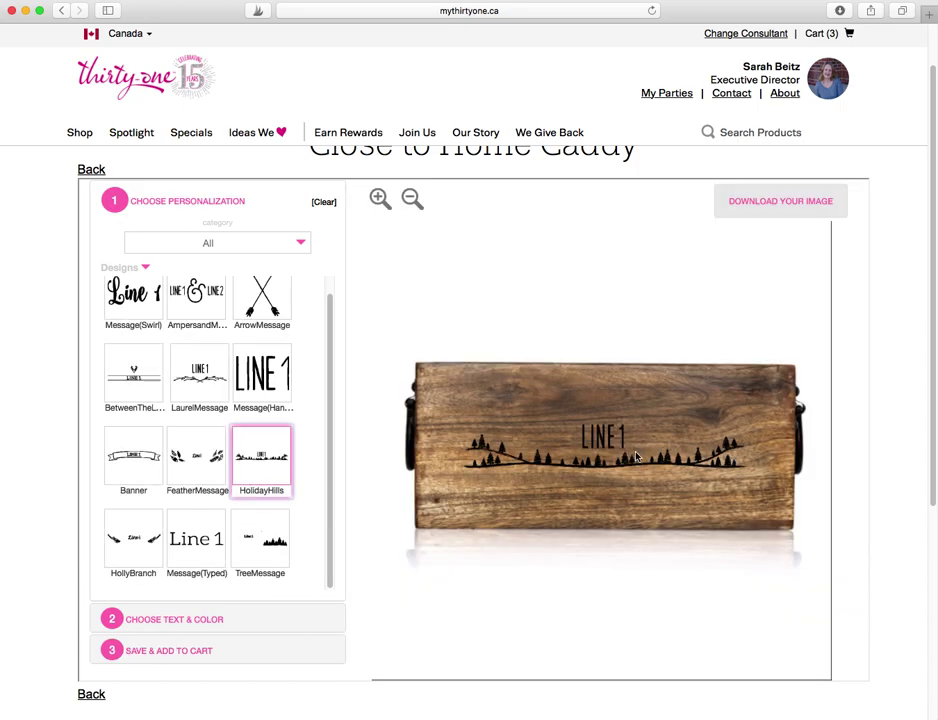
- Open the wording entry for the caddy's HolidayHills design
{"action": "scroll", "coordinate": [203, 552], "scroll_direction": "down", "scroll_amount": 2}
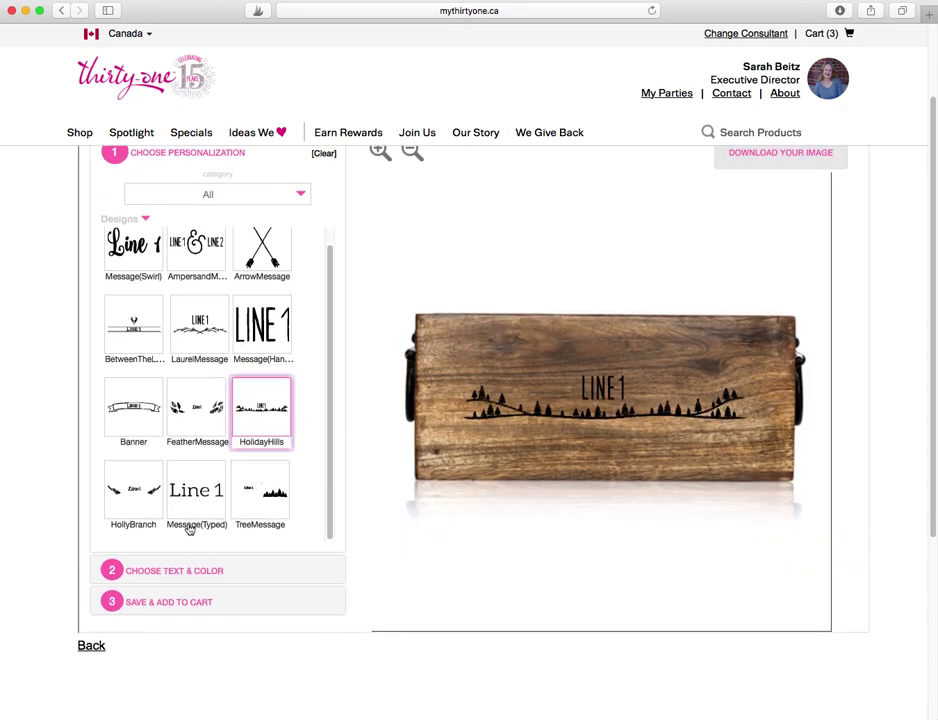
{"action": "left_click", "coordinate": [176, 569]}
{"action": "left_click", "coordinate": [164, 241]}
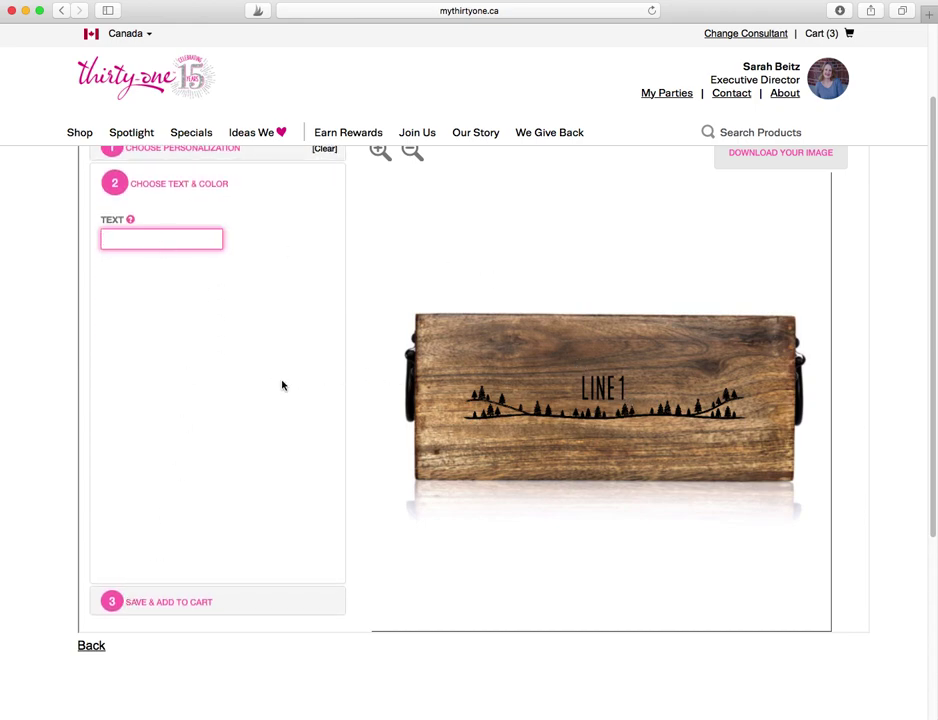
{"action": "scroll", "coordinate": [276, 384], "scroll_direction": "up", "scroll_amount": 2}
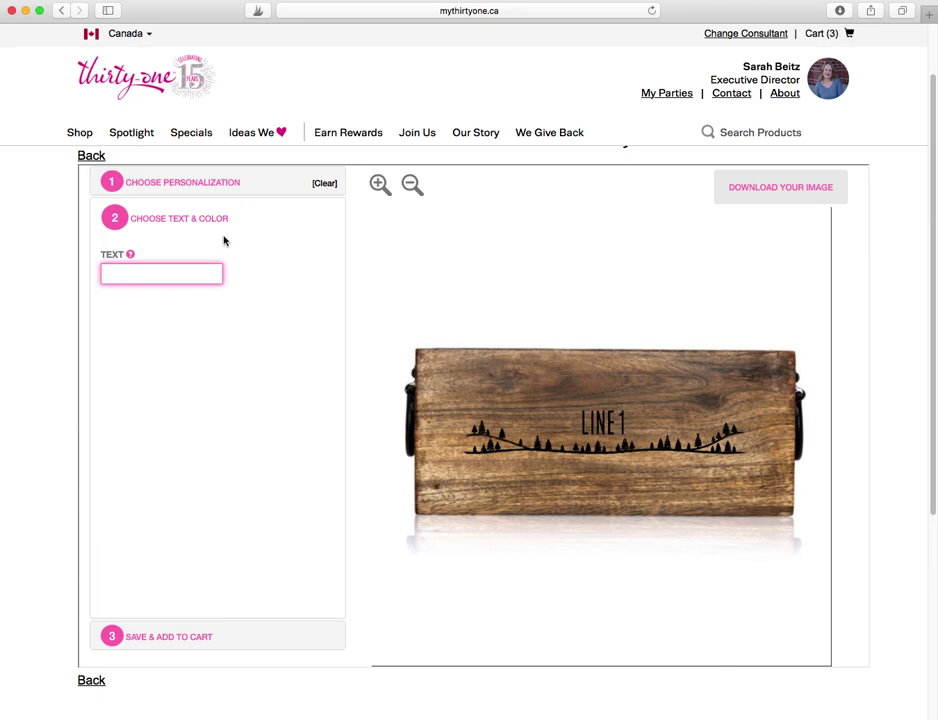
{"action": "scroll", "coordinate": [199, 249], "scroll_direction": "up", "scroll_amount": 1}
- Return to the caddy's designs and try HollyBranch followed by TreeMessage
{"action": "left_click", "coordinate": [178, 215]}
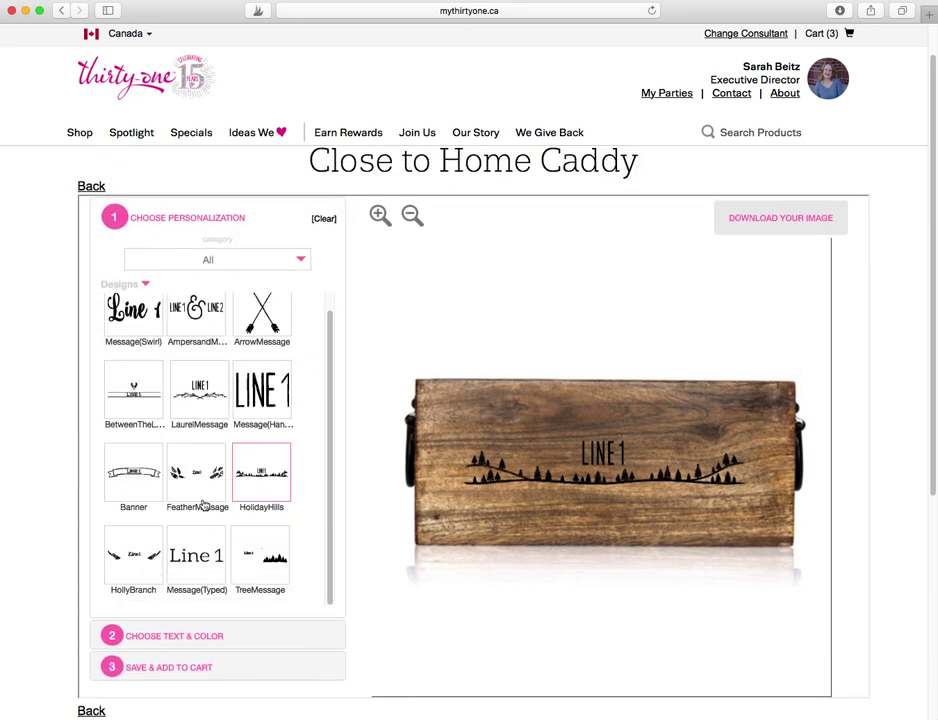
{"action": "left_click", "coordinate": [140, 582]}
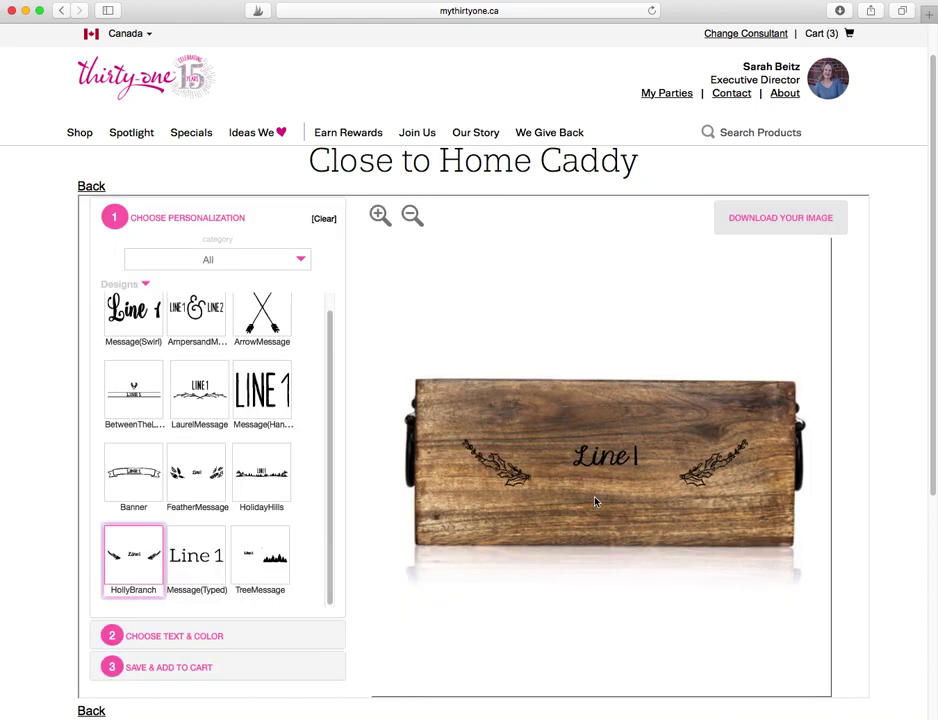
{"action": "left_click", "coordinate": [262, 570]}
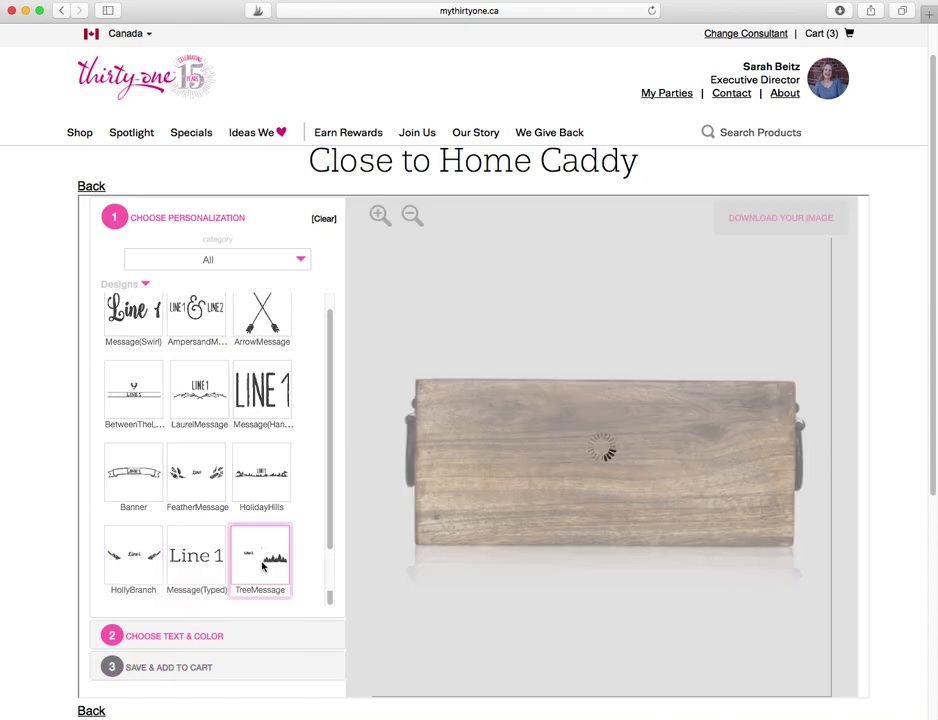
- Leave the caddy personalization and open the shop's Jewelry & Scarves category
{"action": "mouse_move", "coordinate": [86, 141]}
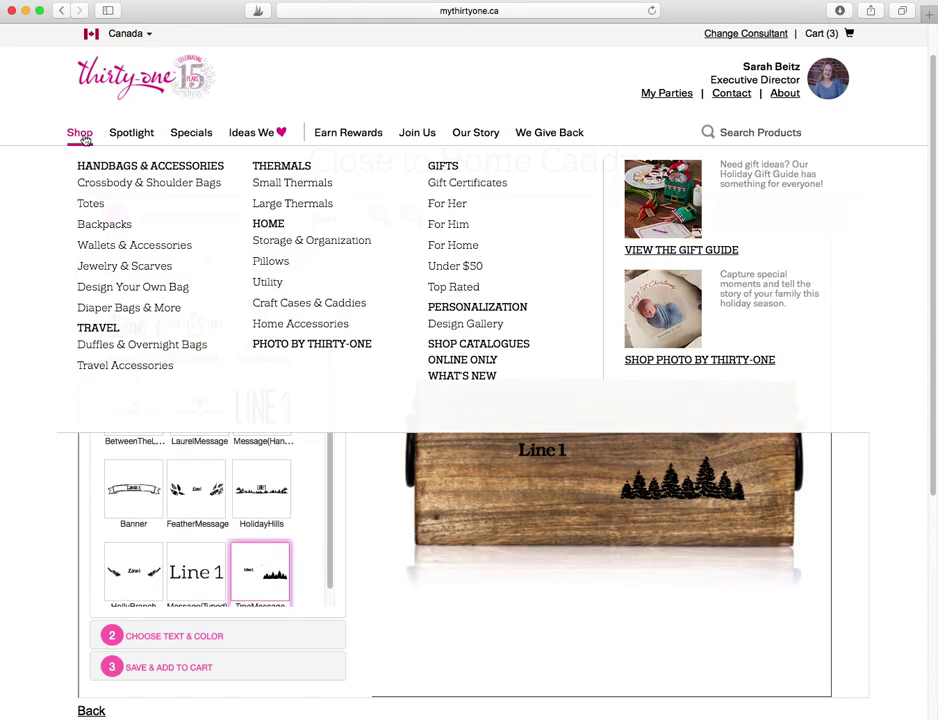
{"action": "left_click", "coordinate": [122, 267]}
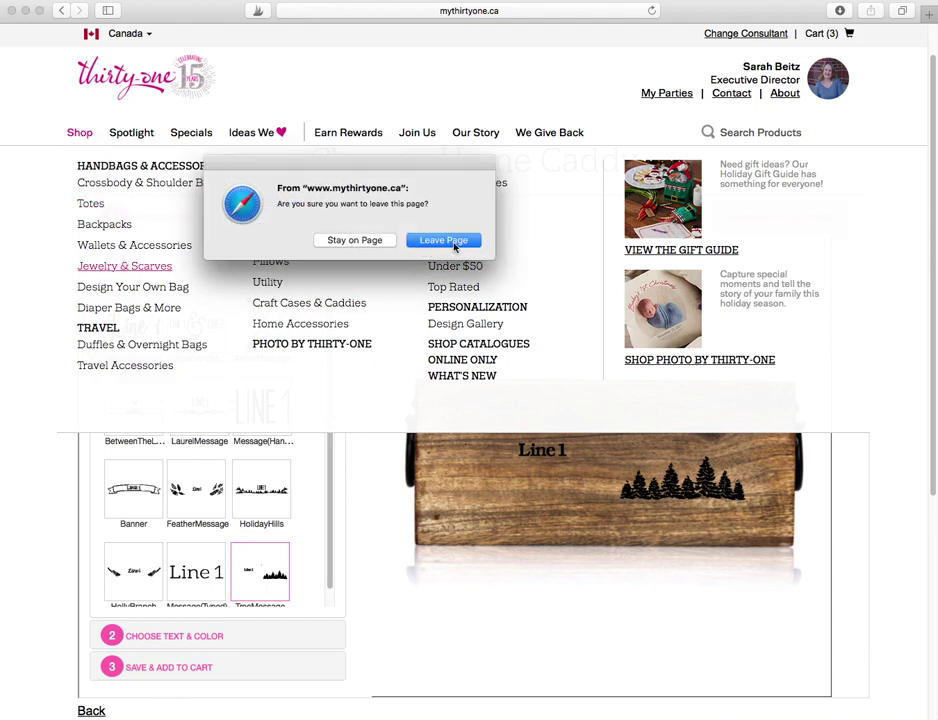
{"action": "left_click", "coordinate": [453, 244]}
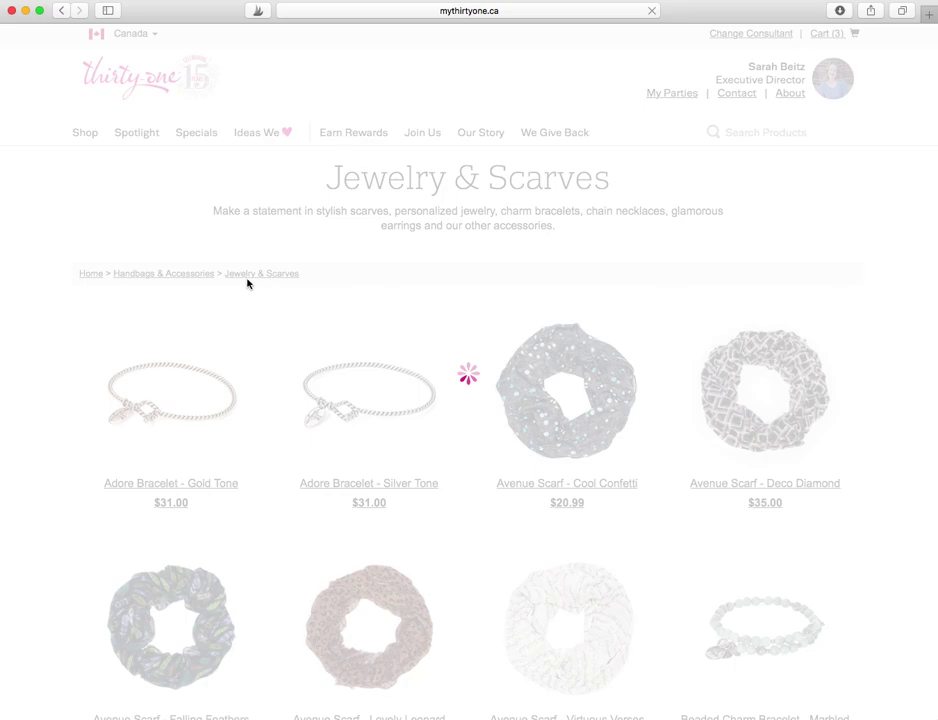
- Browse to the second page of Jewelry & Scarves and open the Just Write Charm Large Circle - Silver Tone product
{"action": "scroll", "coordinate": [617, 460], "scroll_direction": "down", "scroll_amount": 5}
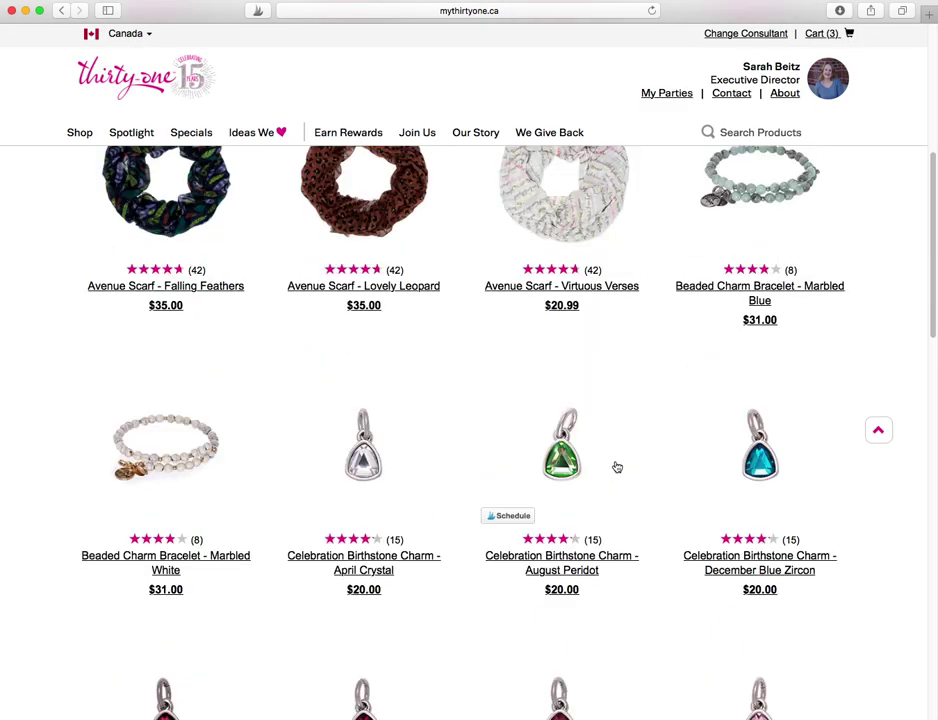
{"action": "scroll", "coordinate": [617, 467], "scroll_direction": "down", "scroll_amount": 10}
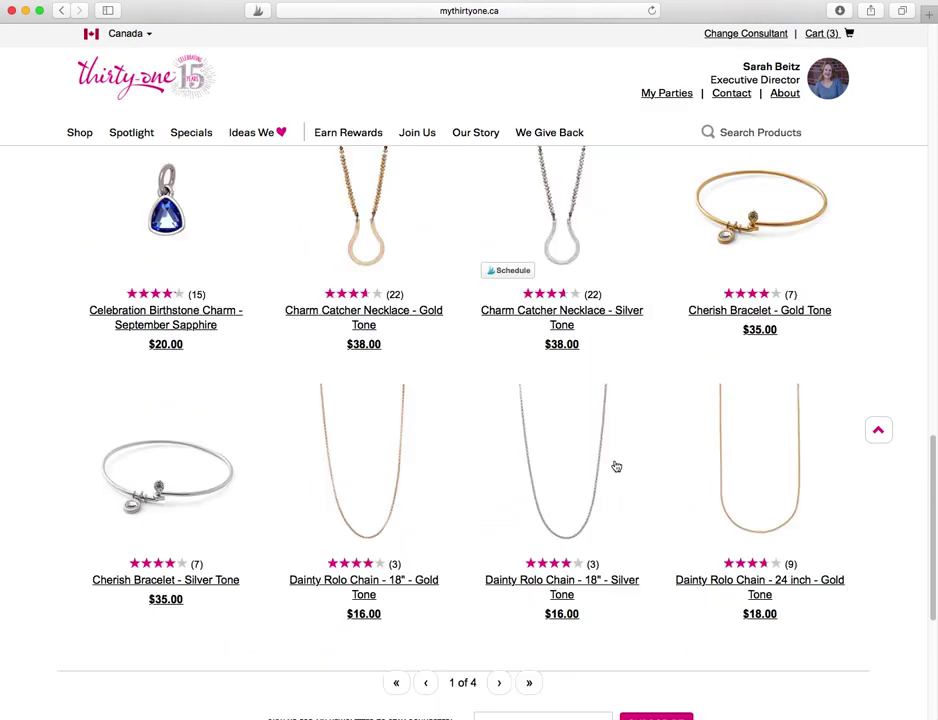
{"action": "scroll", "coordinate": [617, 467], "scroll_direction": "down", "scroll_amount": 1}
{"action": "left_click", "coordinate": [504, 656]}
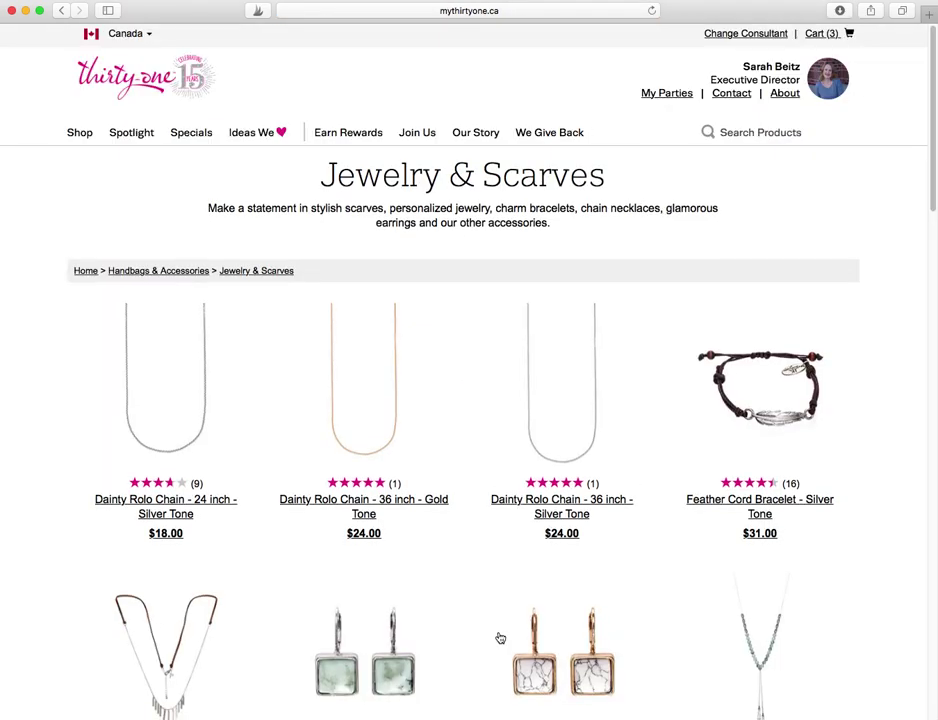
{"action": "scroll", "coordinate": [500, 638], "scroll_direction": "down", "scroll_amount": 10}
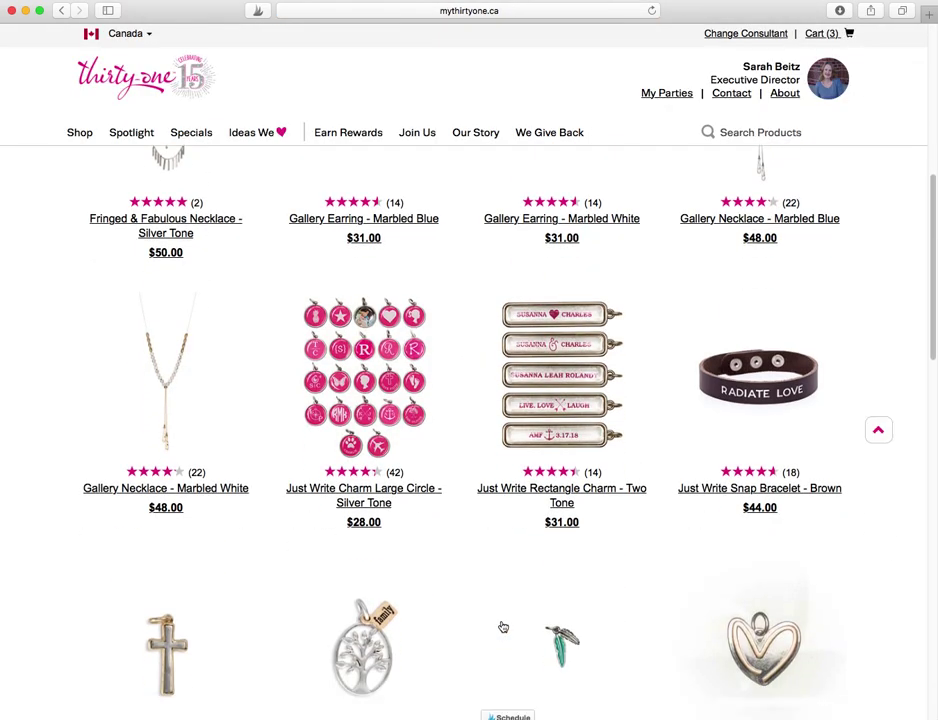
{"action": "left_click", "coordinate": [364, 490]}
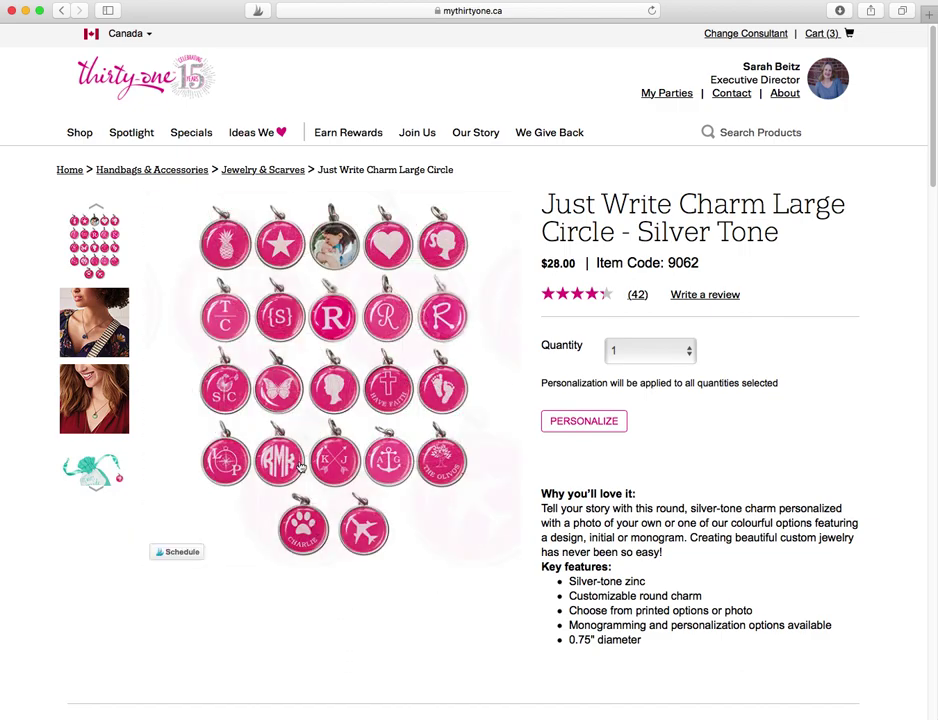
- Start personalizing the large circle charm and apply the compass design
{"action": "left_click", "coordinate": [585, 422]}
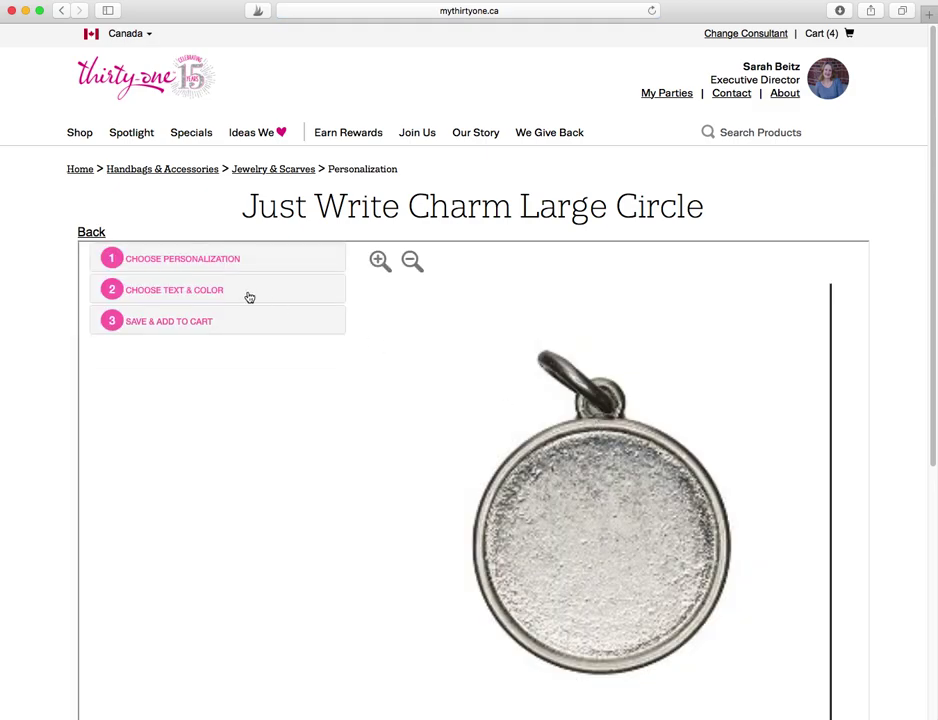
{"action": "left_click", "coordinate": [199, 260]}
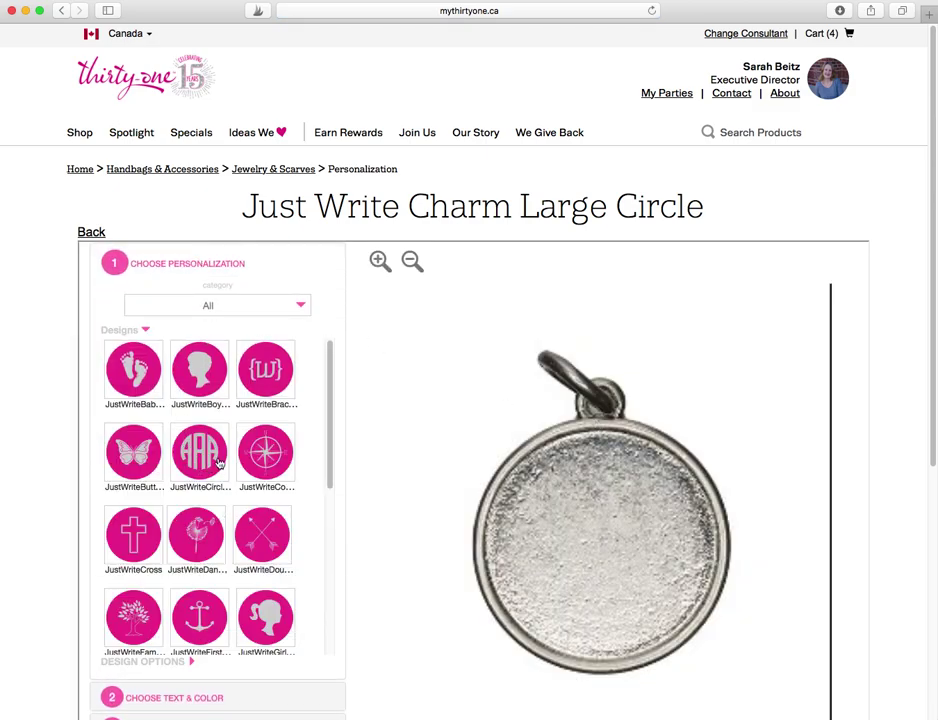
{"action": "left_click", "coordinate": [262, 448]}
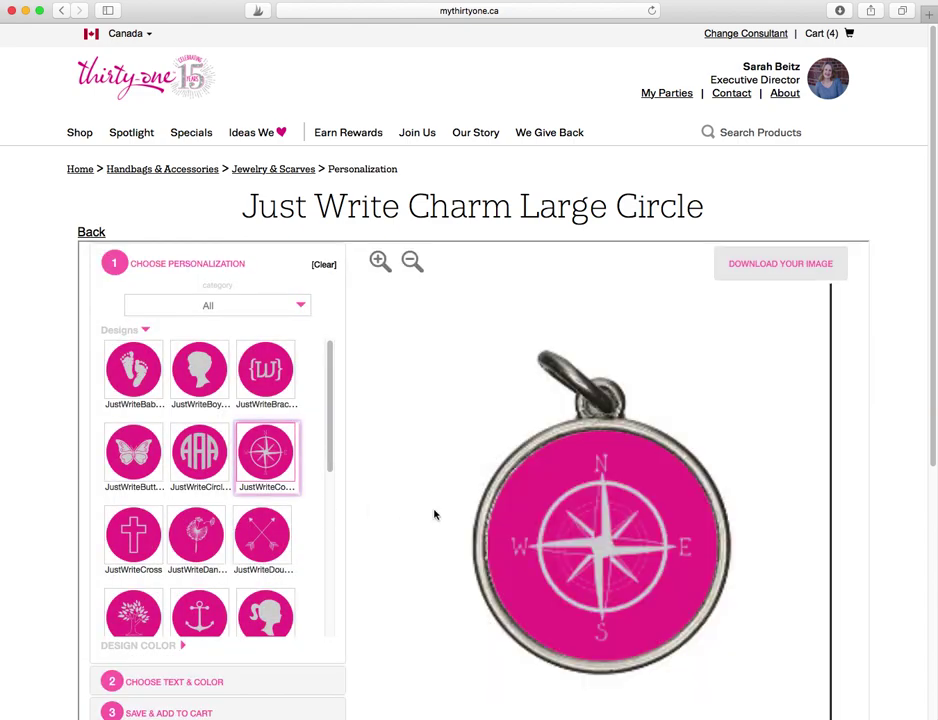
- Try TrueTurquoise as the compass design's color, and change it to NavyBlue
{"action": "scroll", "coordinate": [265, 517], "scroll_direction": "down", "scroll_amount": 2}
{"action": "left_click", "coordinate": [180, 648]}
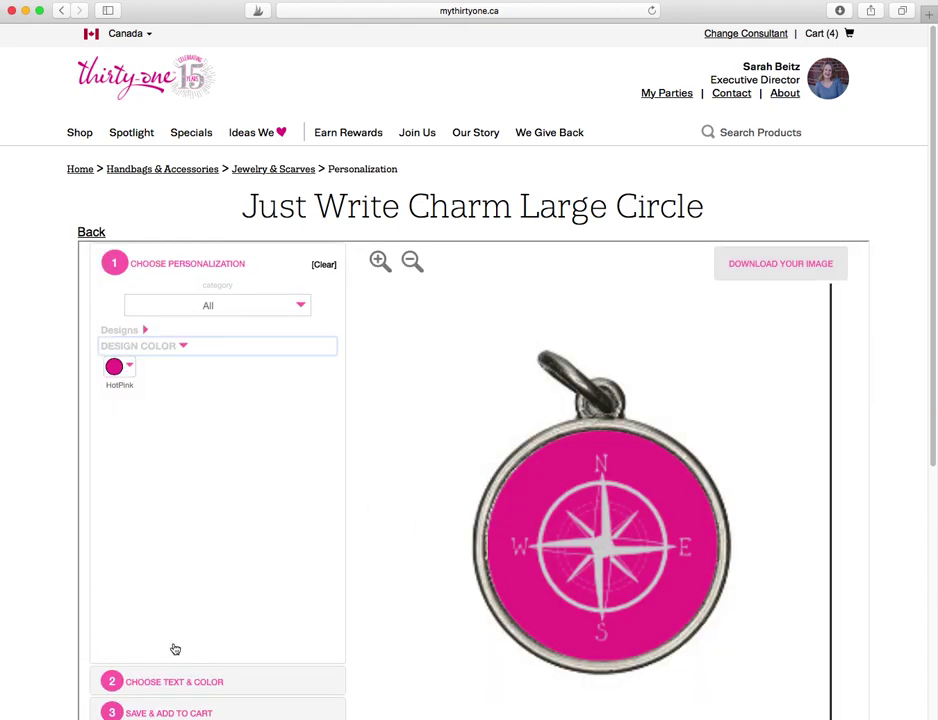
{"action": "left_click", "coordinate": [126, 372]}
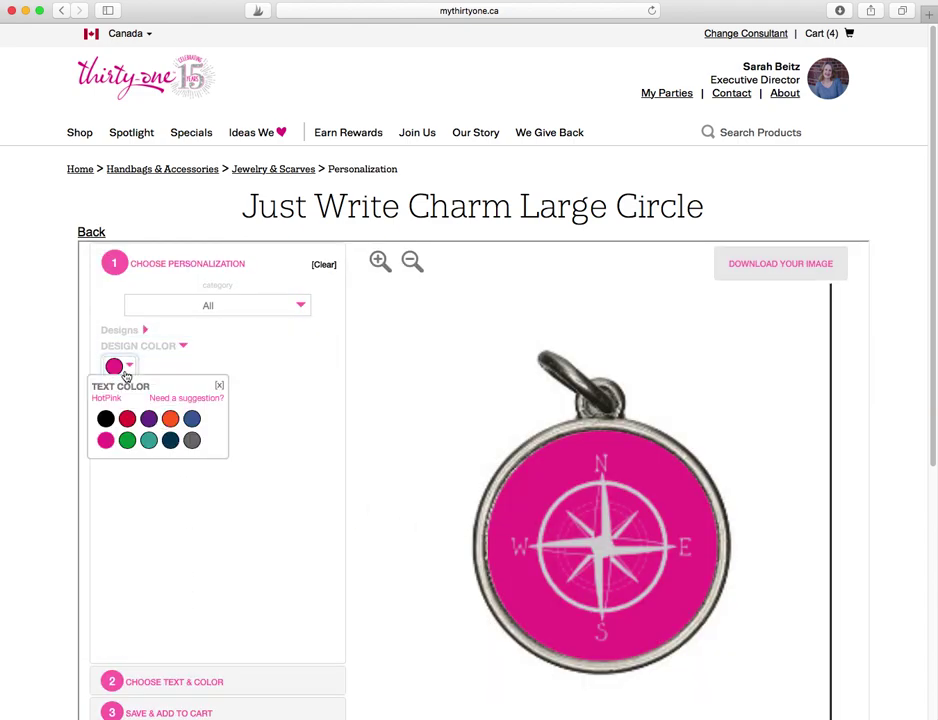
{"action": "left_click", "coordinate": [148, 441]}
{"action": "left_click", "coordinate": [135, 368]}
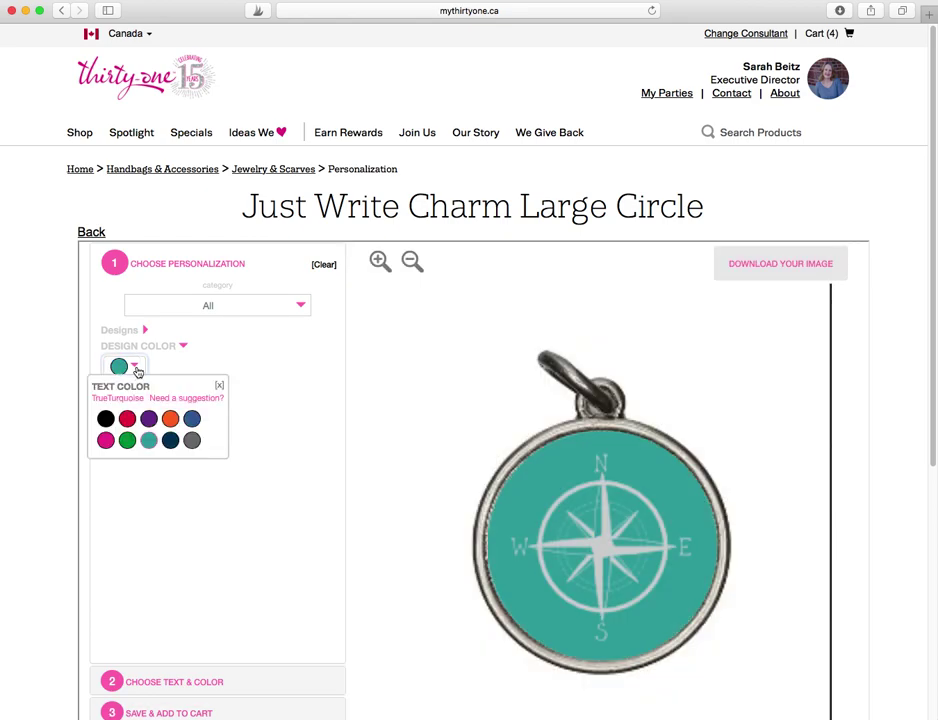
{"action": "left_click", "coordinate": [171, 441]}
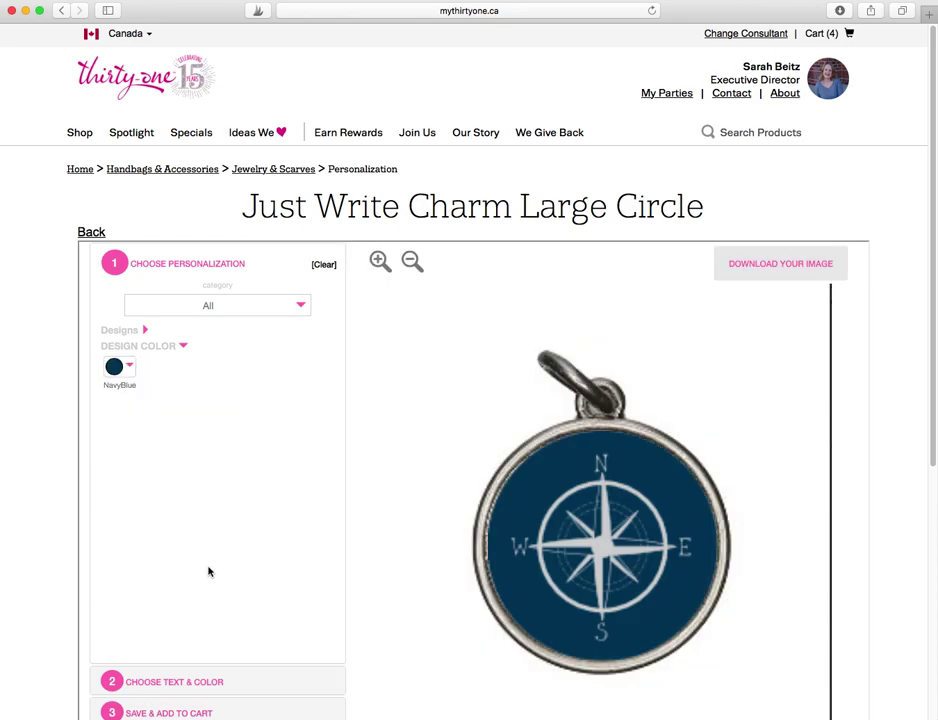
- Add text to the compass charm, with the initial "S" on the first line and "B" on the second
{"action": "scroll", "coordinate": [209, 571], "scroll_direction": "down", "scroll_amount": 1}
{"action": "left_click", "coordinate": [209, 664]}
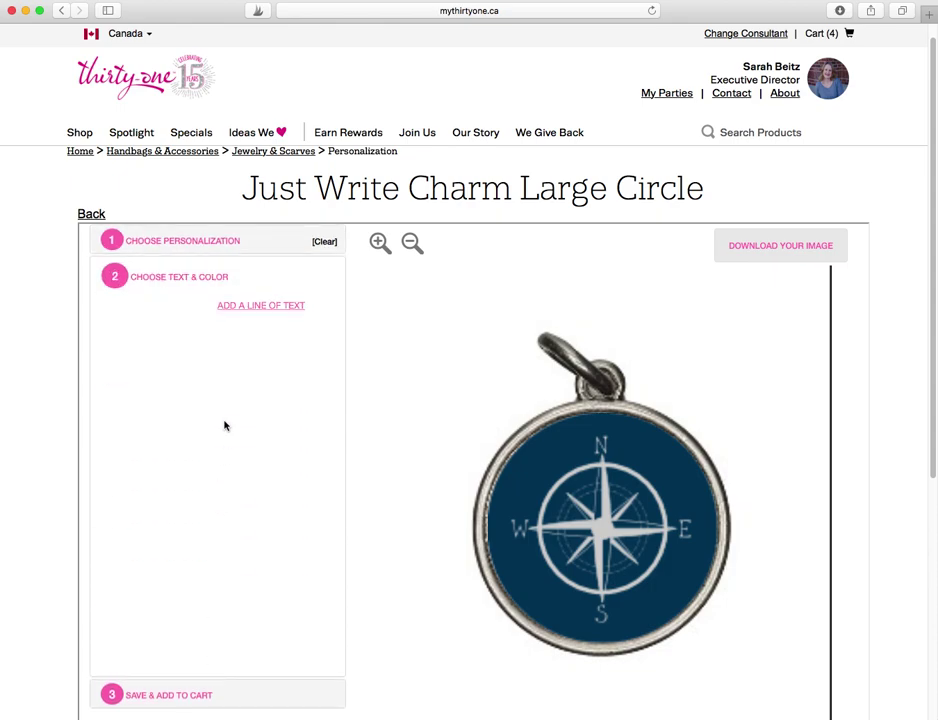
{"action": "left_click", "coordinate": [253, 308]}
{"action": "left_click", "coordinate": [148, 344]}
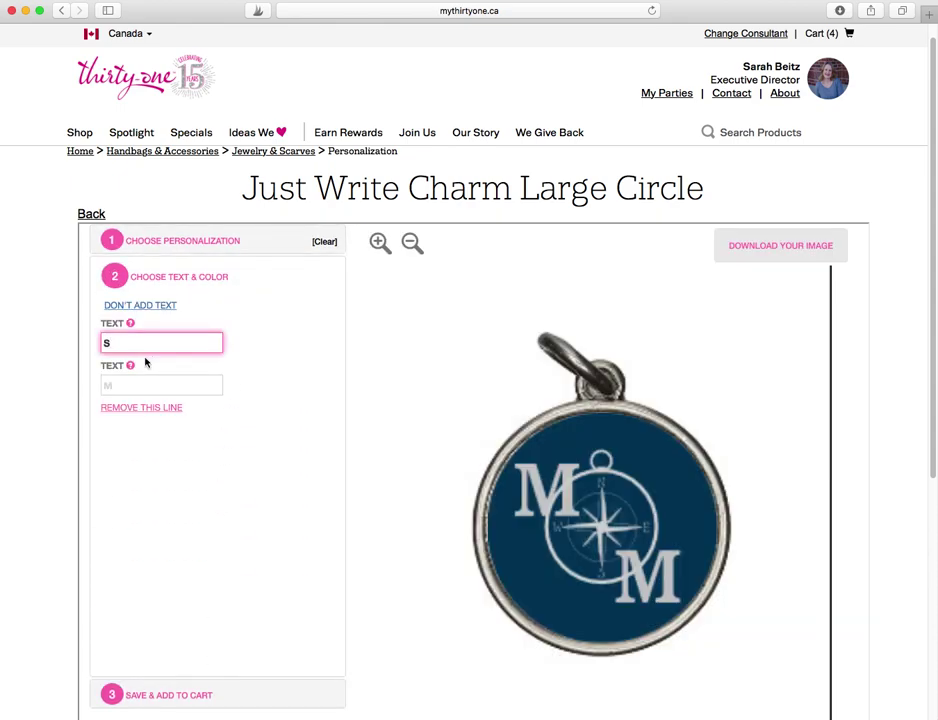
{"action": "left_click", "coordinate": [125, 383]}
{"action": "type", "text": "B"}
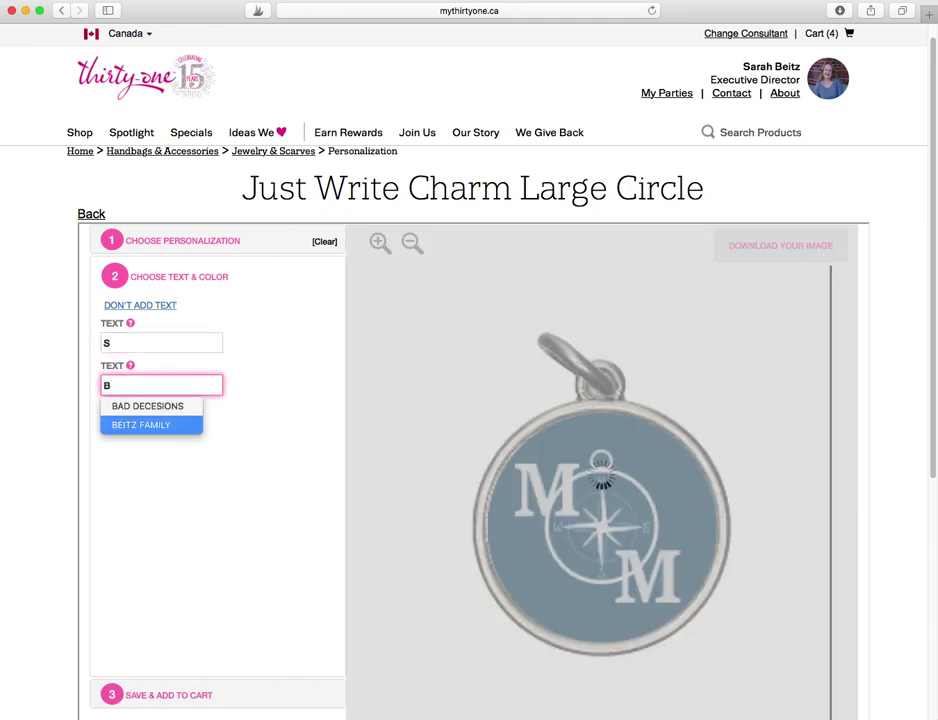
{"action": "left_click", "coordinate": [167, 348]}
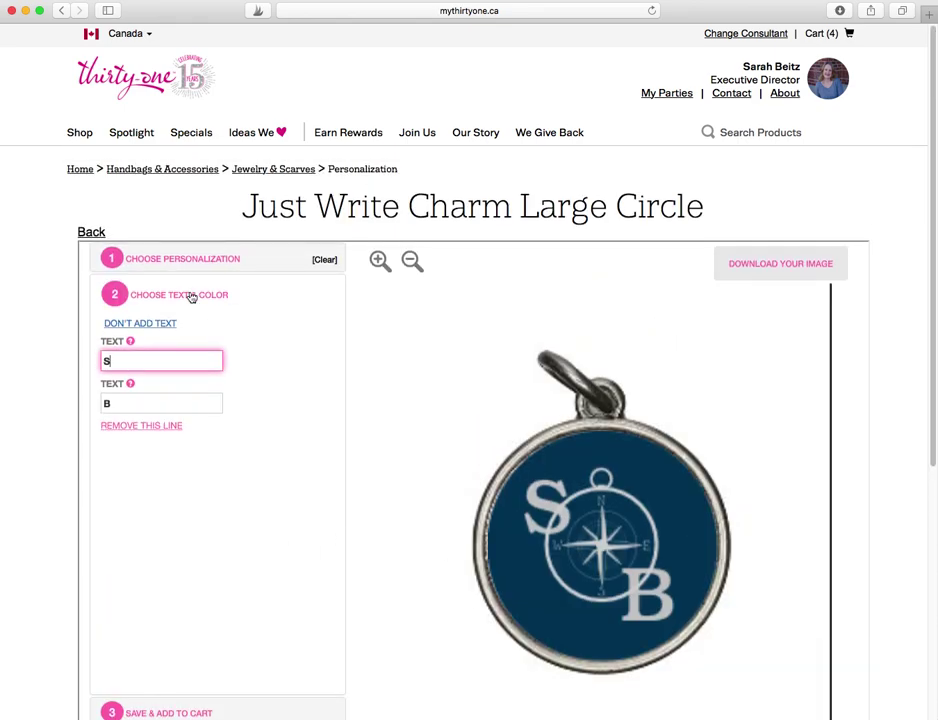
- Change the charm's design color to Purple
{"action": "left_click", "coordinate": [176, 259]}
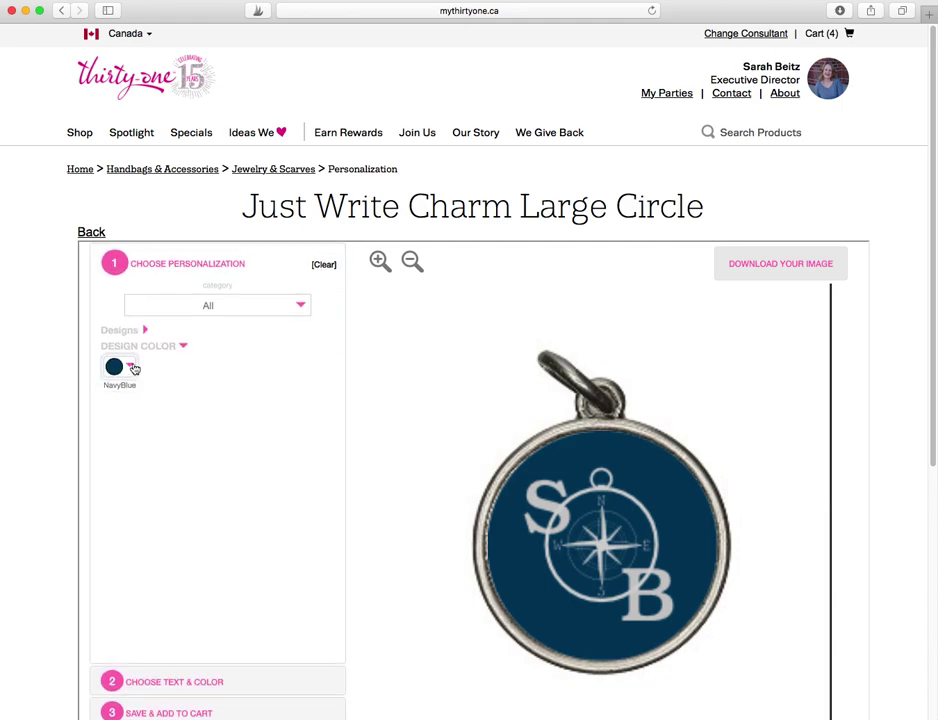
{"action": "left_click", "coordinate": [130, 370]}
{"action": "left_click", "coordinate": [150, 422]}
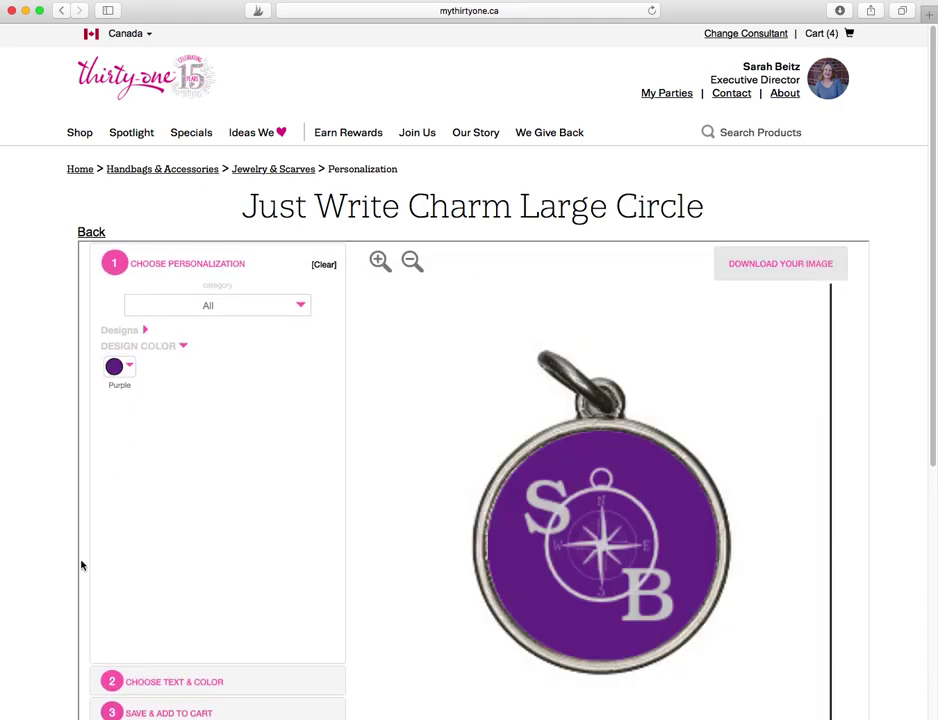
- Replace the charm's compass design with the JustWrite photo design
{"action": "left_click", "coordinate": [142, 331]}
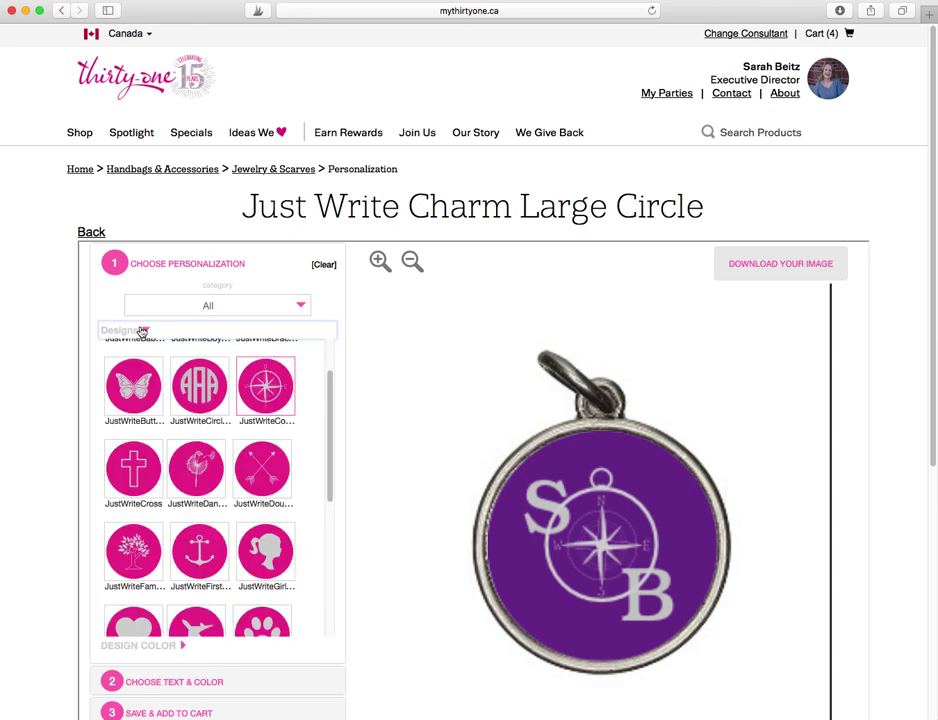
{"action": "scroll", "coordinate": [222, 485], "scroll_direction": "down", "scroll_amount": 3}
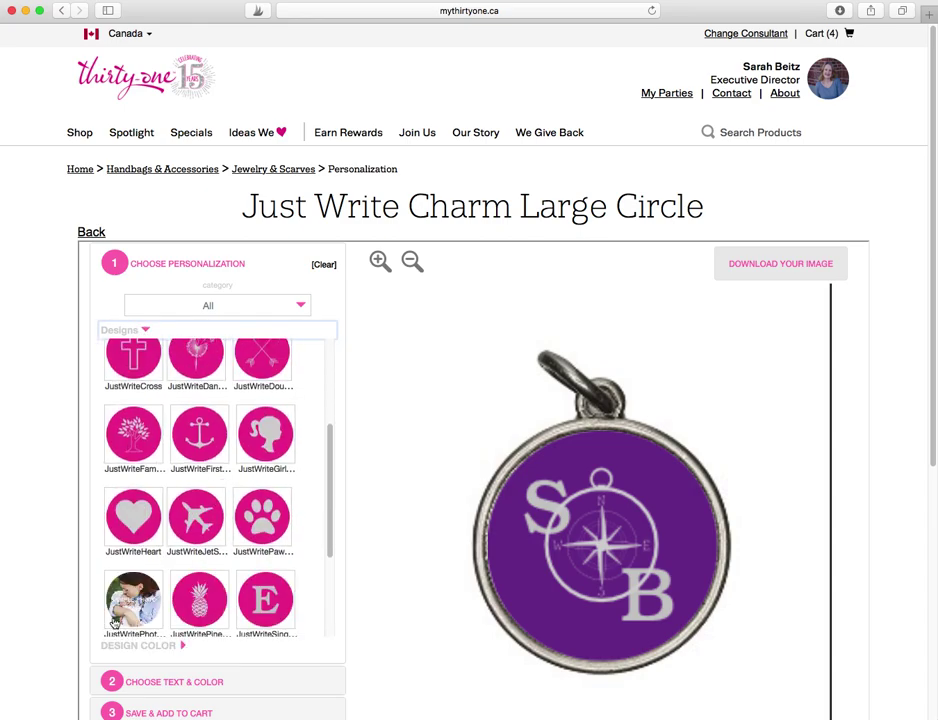
{"action": "left_click", "coordinate": [118, 610]}
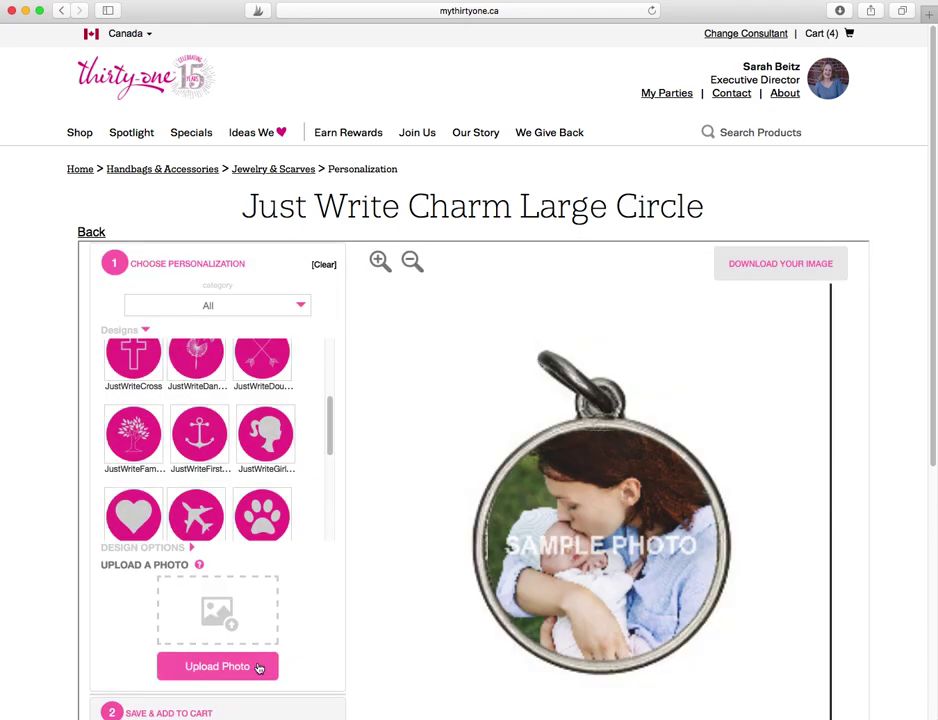
- Upload the photo of the baby in the high chair from the photo library to the charm, keeping the suggested crop
{"action": "left_click", "coordinate": [234, 667]}
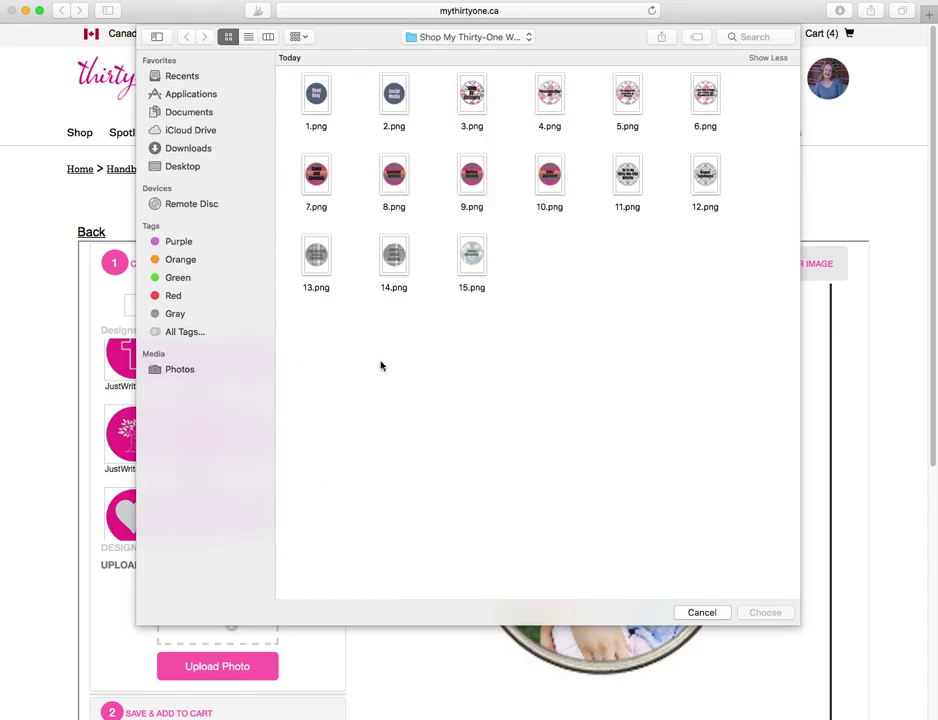
{"action": "left_click", "coordinate": [184, 370]}
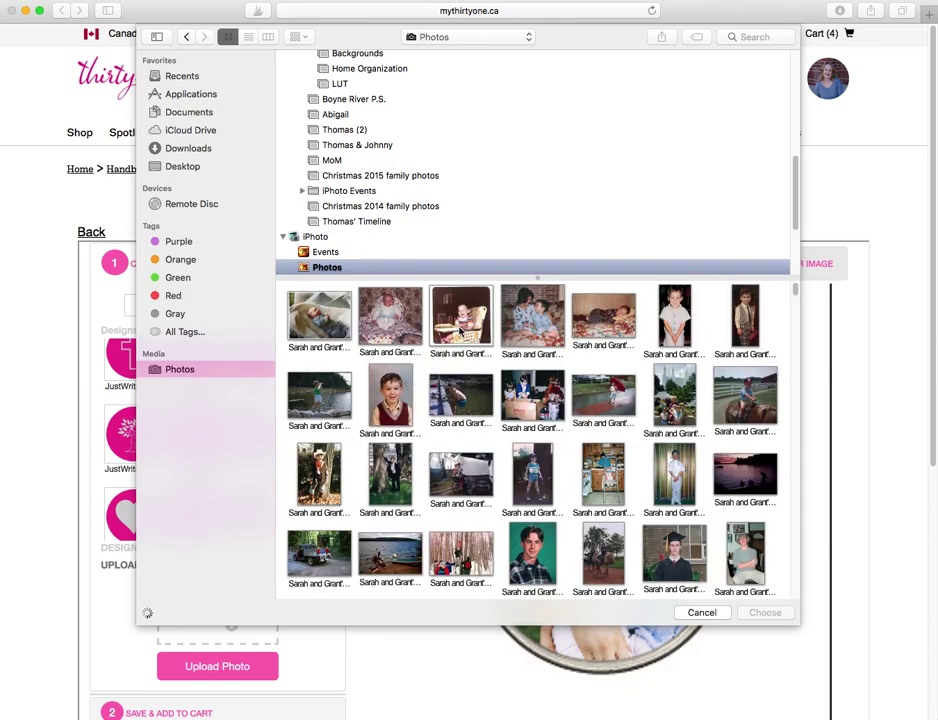
{"action": "left_click", "coordinate": [460, 330]}
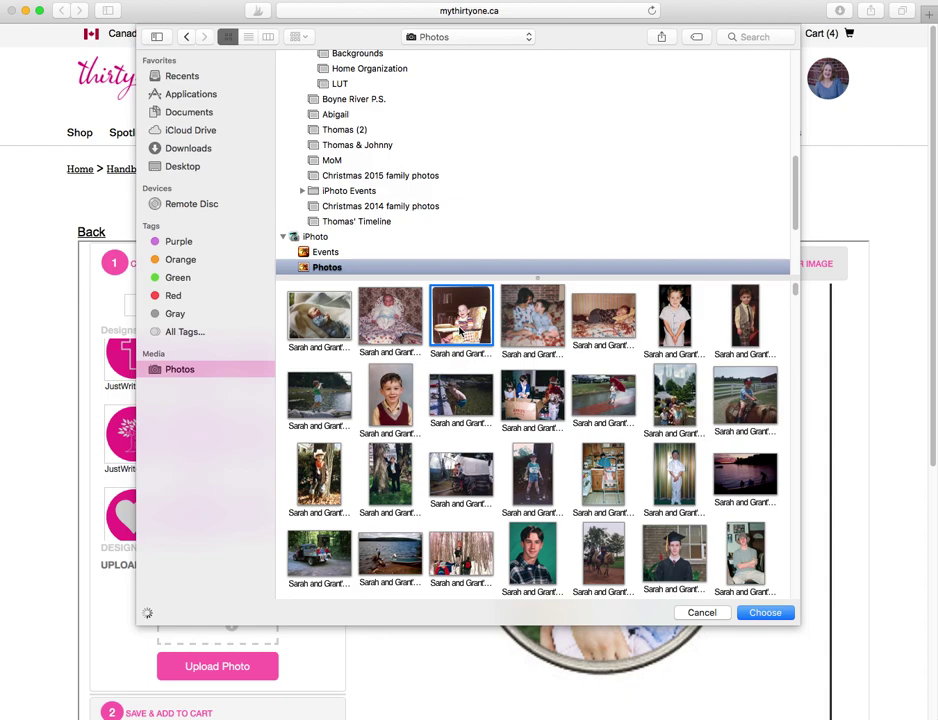
{"action": "left_click", "coordinate": [765, 612]}
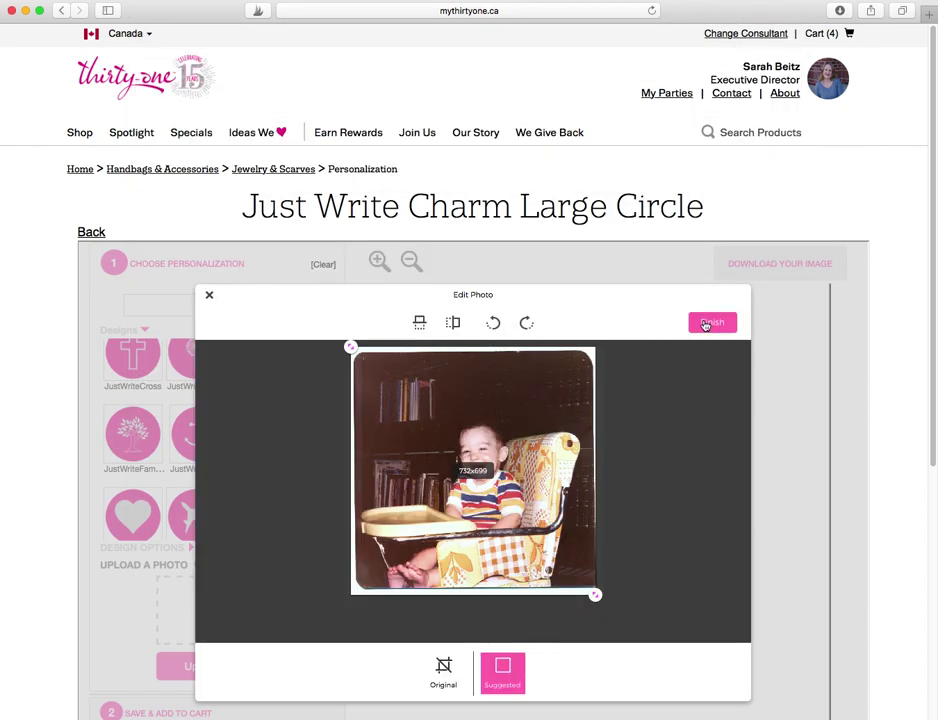
{"action": "left_click", "coordinate": [708, 323]}
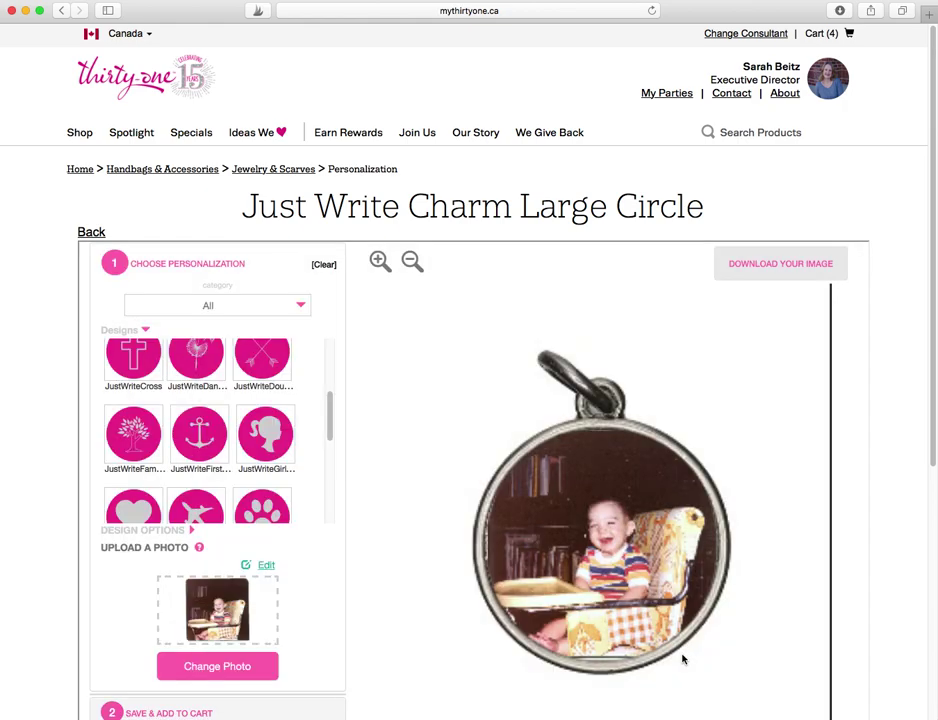
{"action": "scroll", "coordinate": [687, 633], "scroll_direction": "down", "scroll_amount": 2}
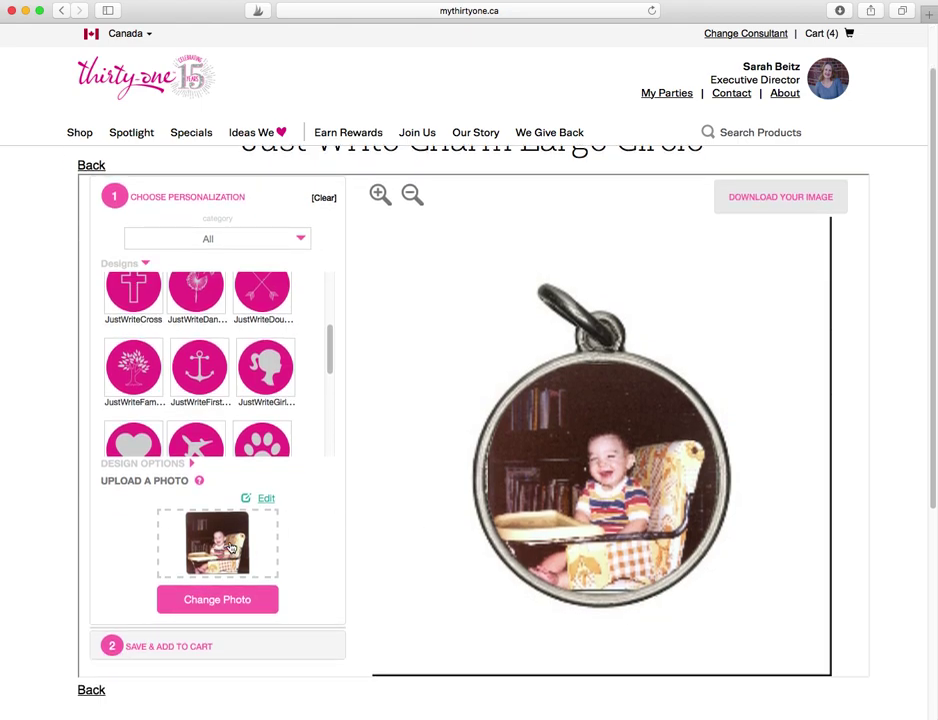
{"action": "left_click", "coordinate": [220, 598]}
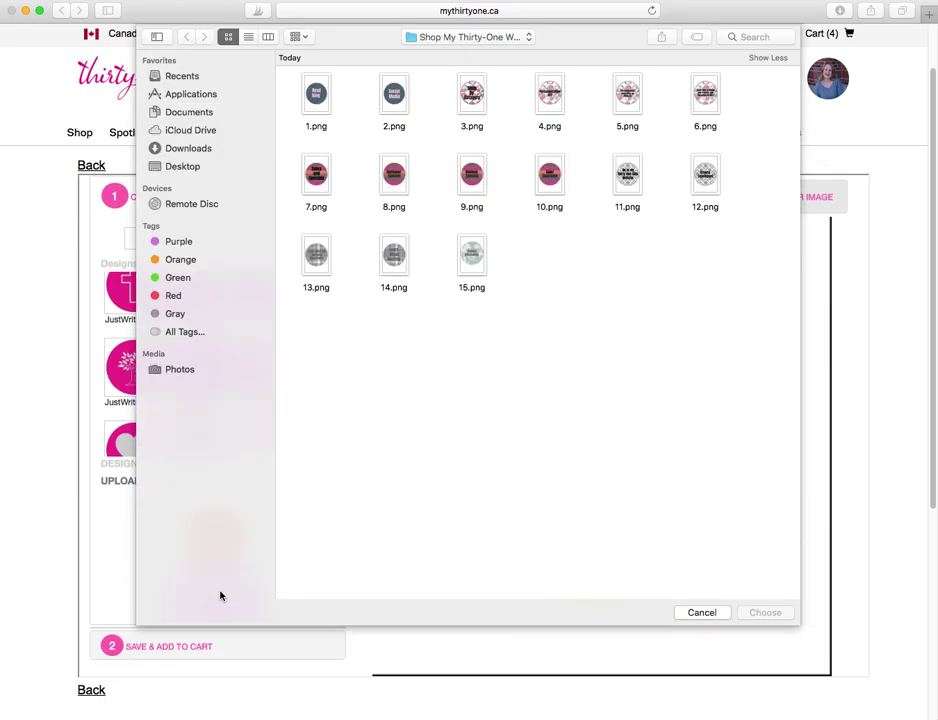
{"action": "left_click", "coordinate": [702, 612]}
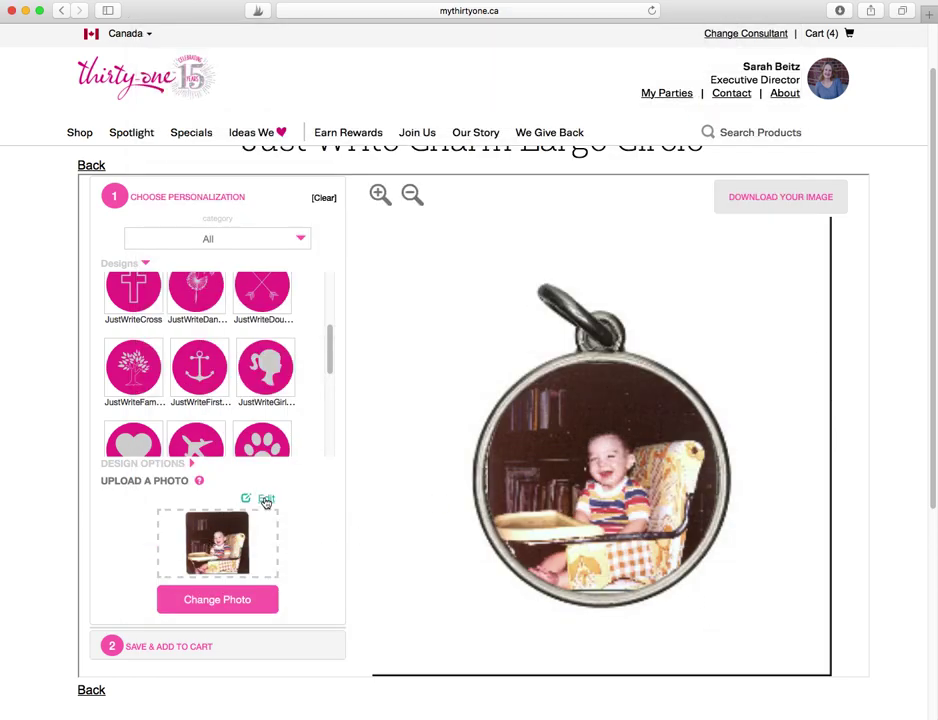
- Download the charm's personalization preview image, open it from the Downloads folder to view it, and close it
{"action": "left_click", "coordinate": [775, 203]}
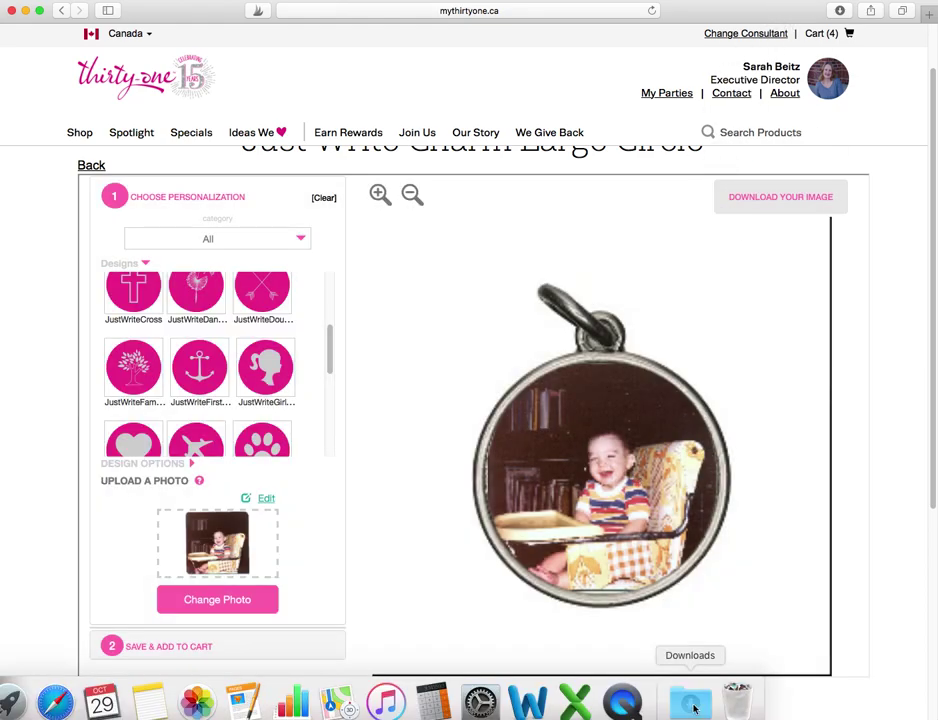
{"action": "left_click", "coordinate": [690, 703]}
{"action": "left_click", "coordinate": [456, 132]}
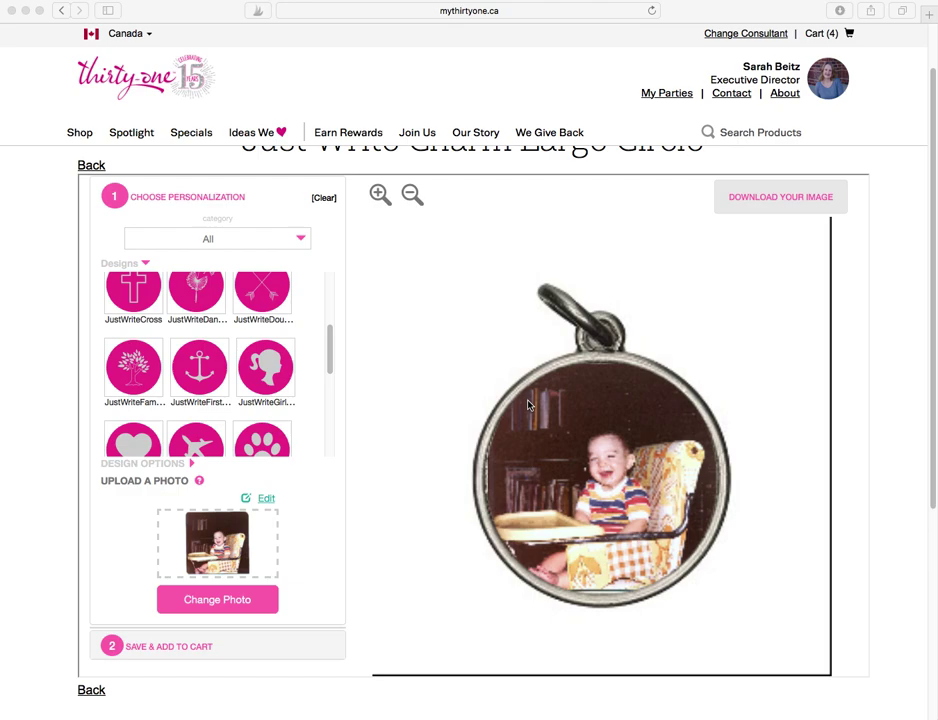
{"action": "left_click_drag", "start_coordinate": [194, 280], "coordinate": [490, 352]}
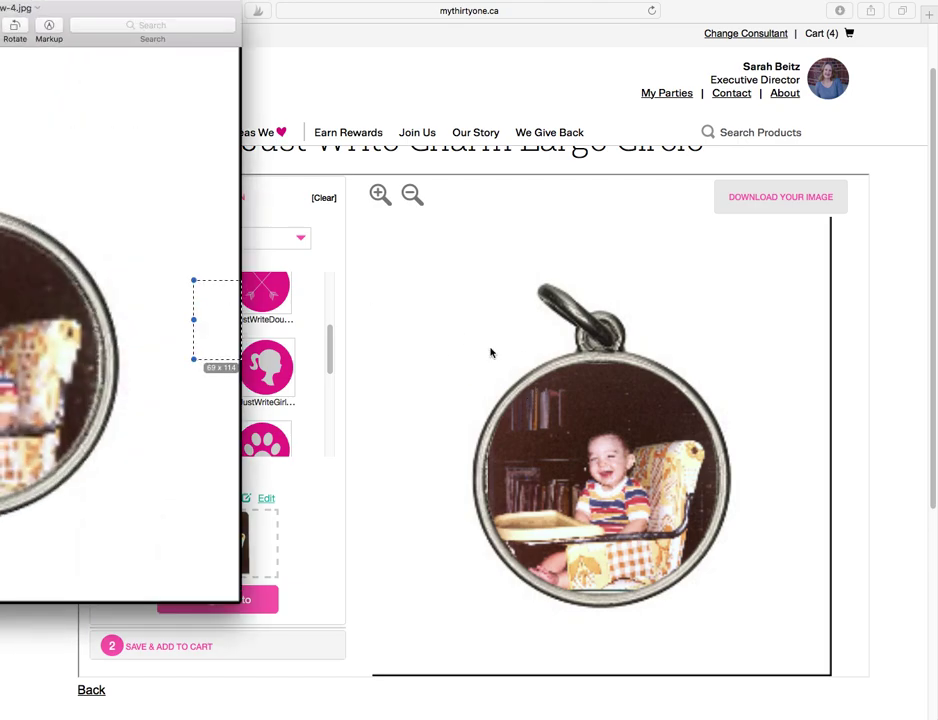
{"action": "double_click", "coordinate": [77, 15]}
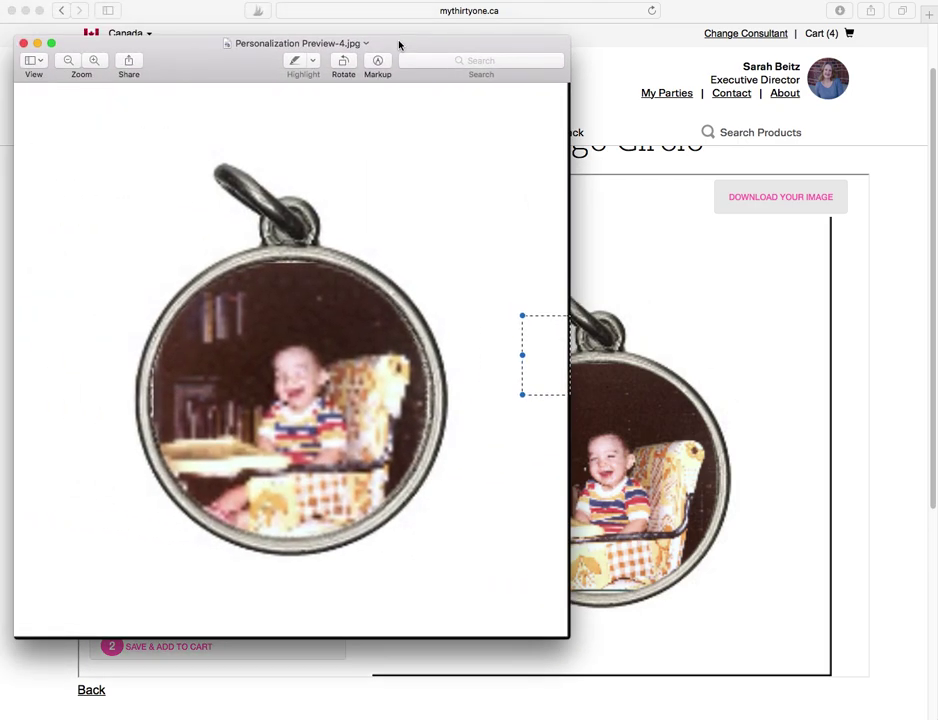
{"action": "left_click", "coordinate": [23, 43]}
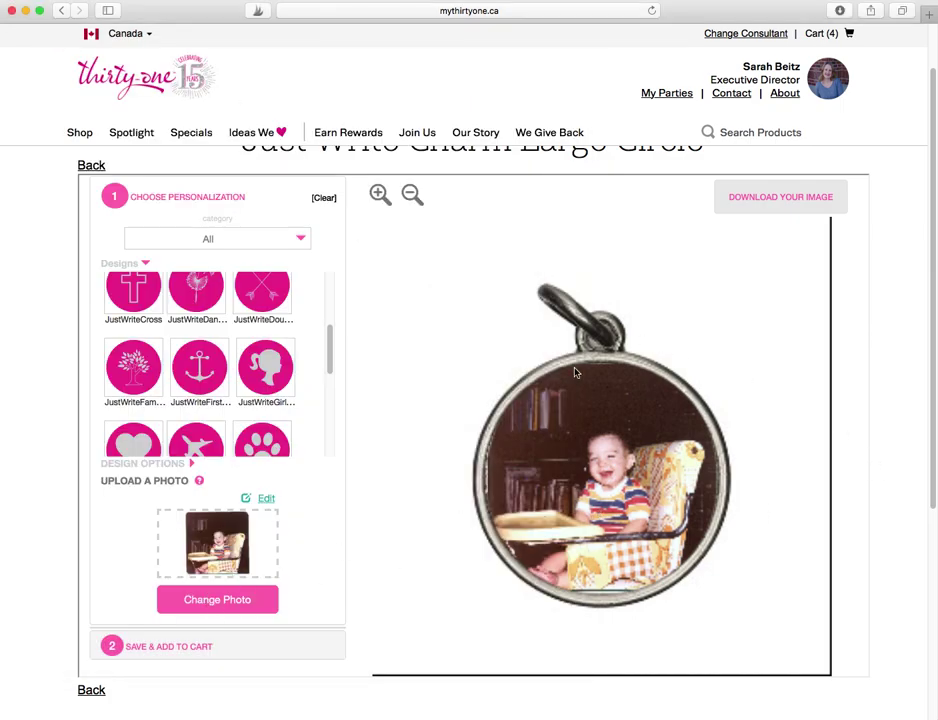
- Replace the charm's photo with the portrait of the boy in the maroon vest, shifting the crop area slightly upward
{"action": "left_click", "coordinate": [206, 600]}
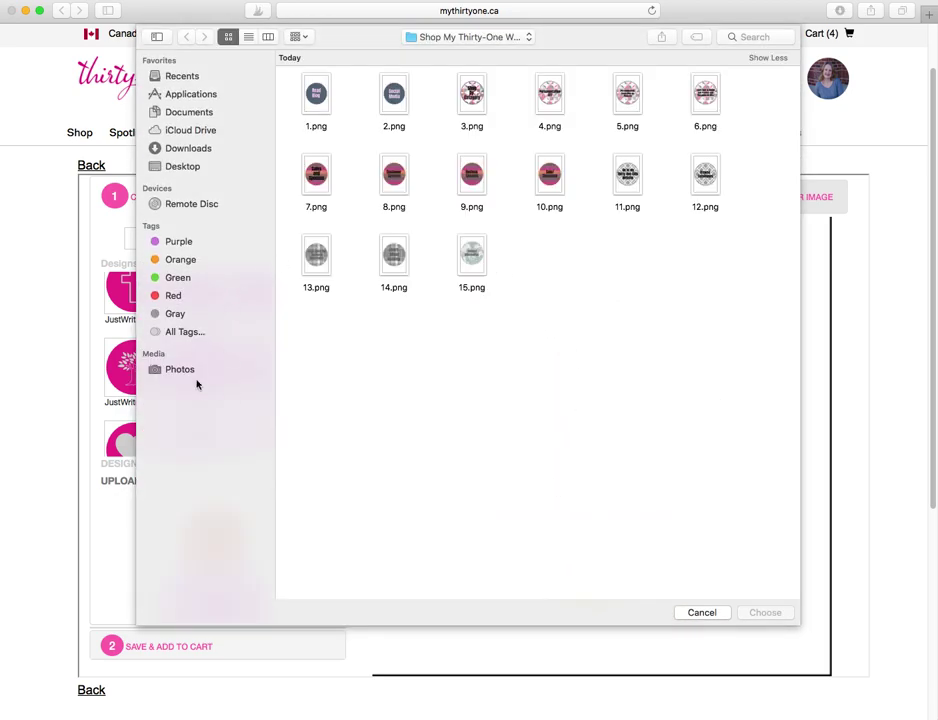
{"action": "left_click", "coordinate": [190, 368]}
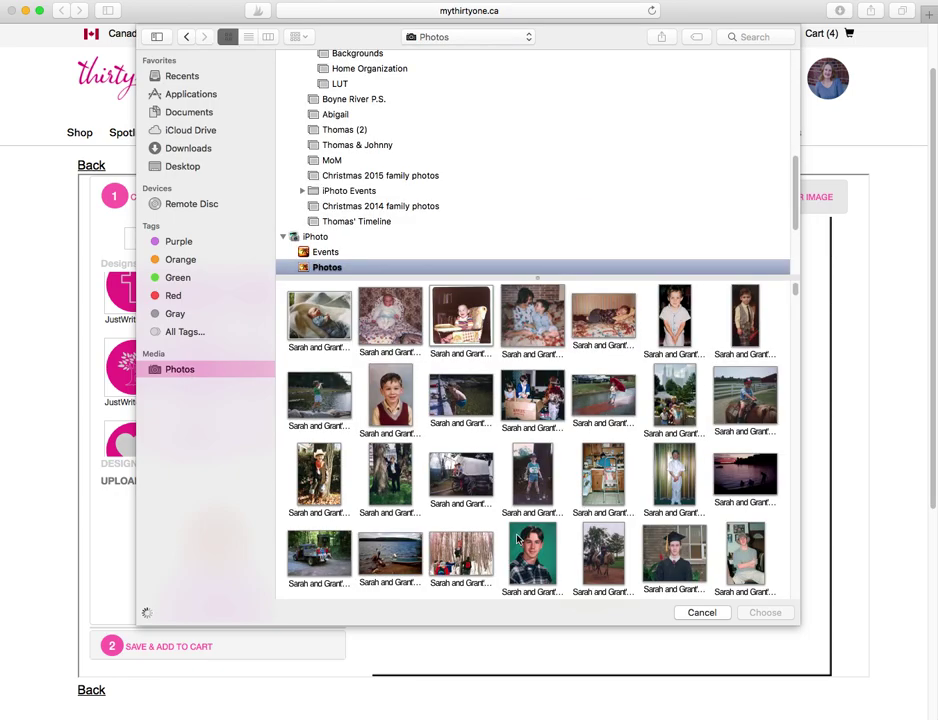
{"action": "left_click", "coordinate": [385, 395]}
{"action": "left_click", "coordinate": [766, 612]}
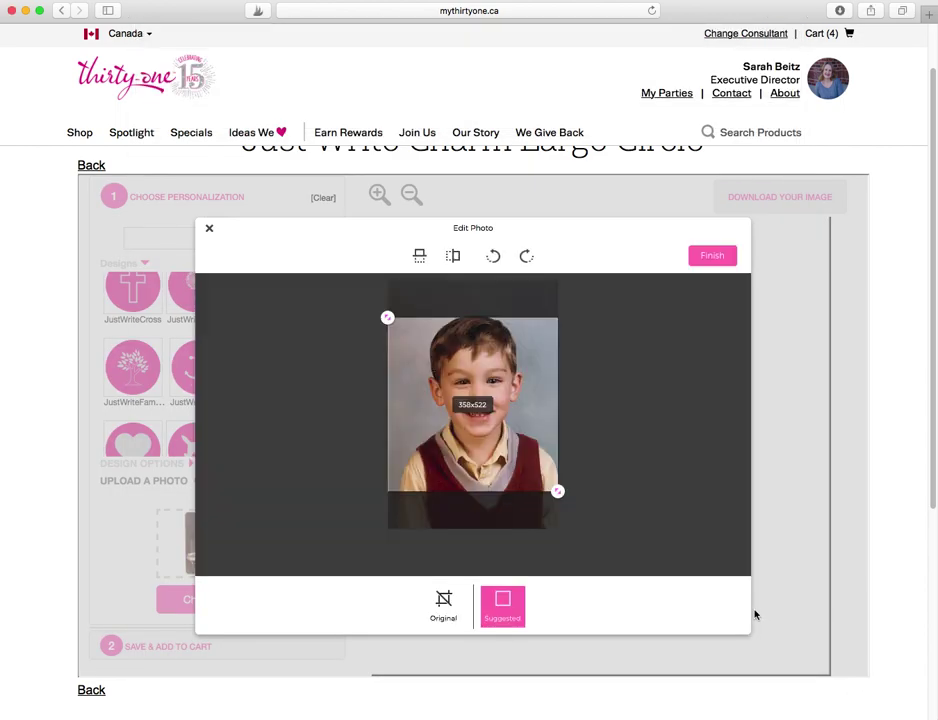
{"action": "left_click_drag", "start_coordinate": [540, 452], "coordinate": [547, 440]}
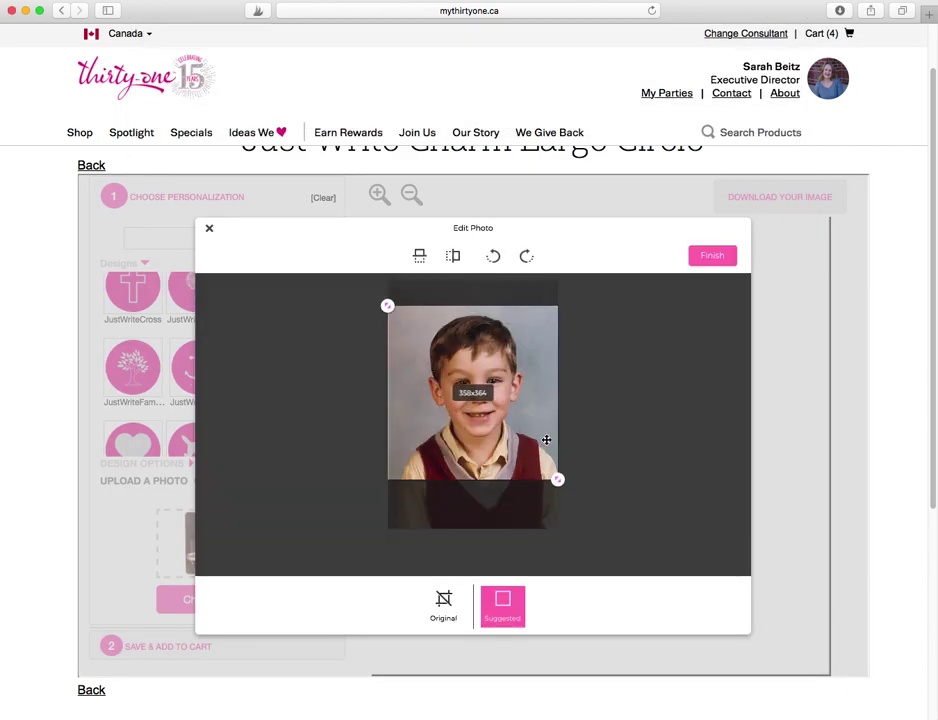
{"action": "left_click", "coordinate": [731, 255]}
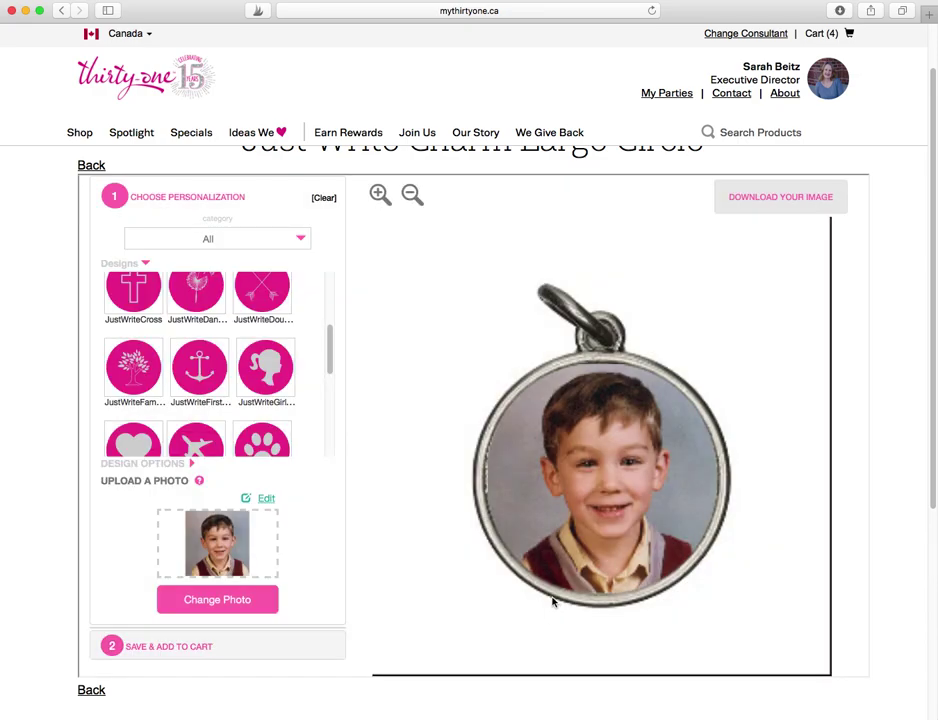
- Save the photo charm, accept the photo rights and the terms and conditions, and add it to the cart
{"action": "scroll", "coordinate": [364, 604], "scroll_direction": "down", "scroll_amount": 1}
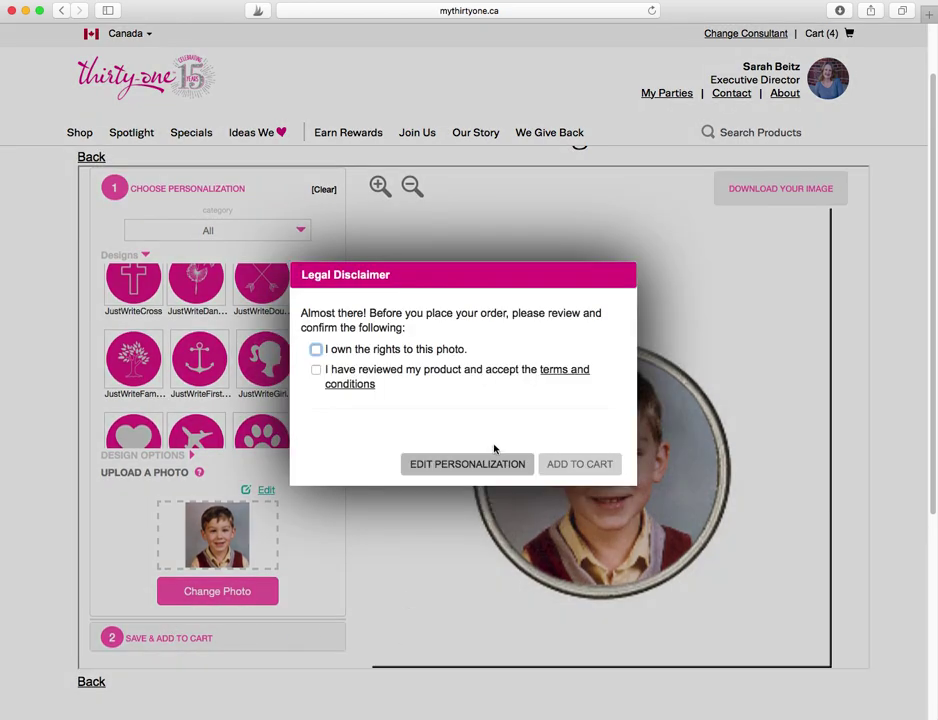
{"action": "left_click", "coordinate": [316, 349]}
{"action": "left_click", "coordinate": [316, 370]}
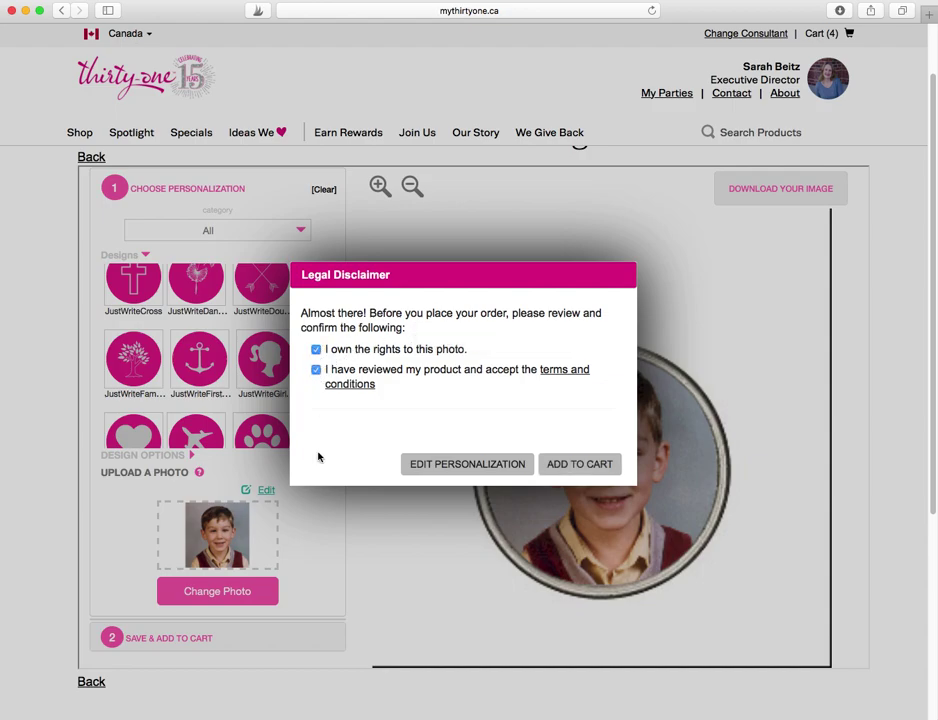
{"action": "left_click", "coordinate": [599, 465]}
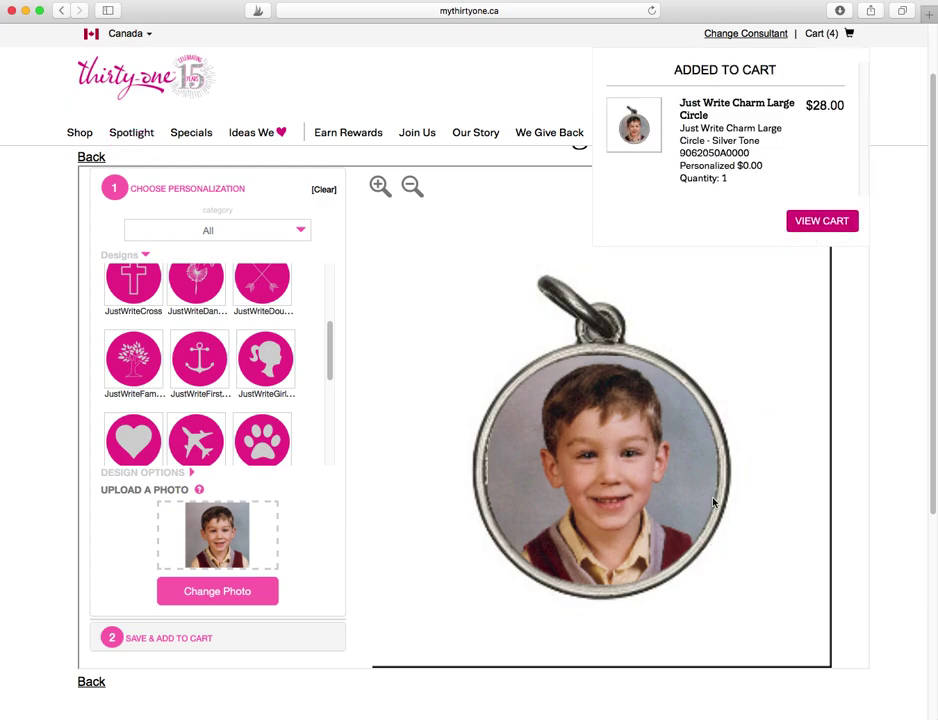
- Go to the Photo by Thirty-One category and open the Photo Insert - Iron product page
{"action": "left_click", "coordinate": [82, 132]}
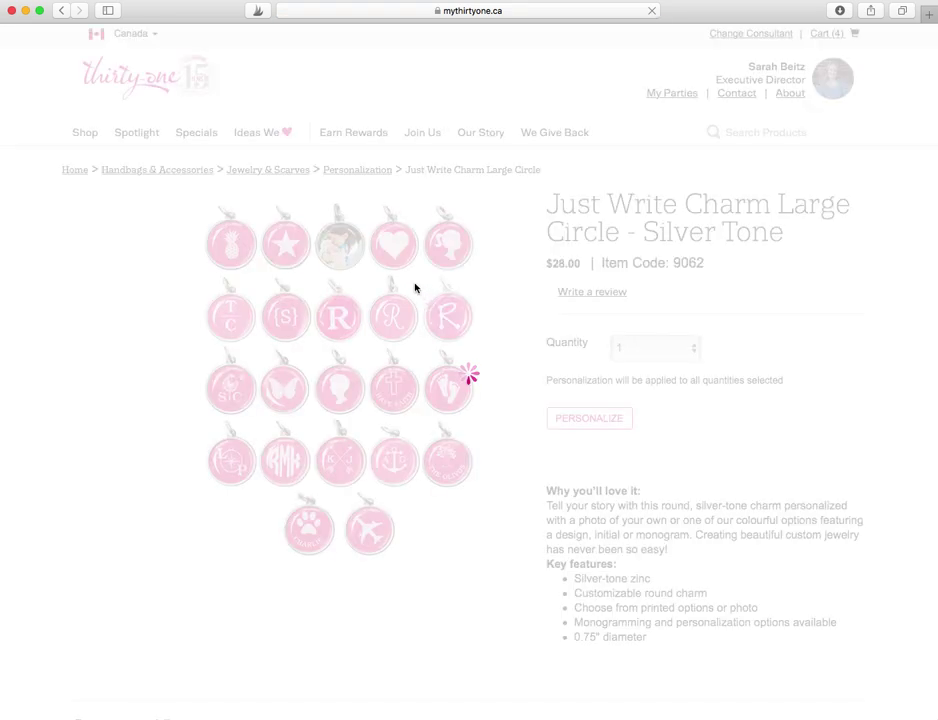
{"action": "mouse_move", "coordinate": [80, 135]}
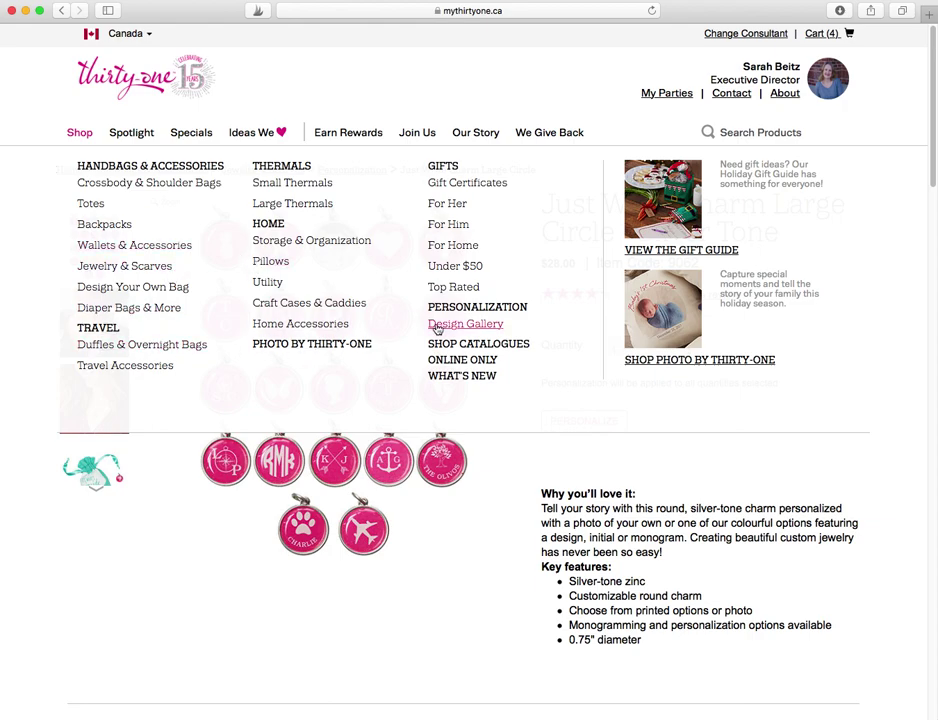
{"action": "left_click", "coordinate": [341, 345]}
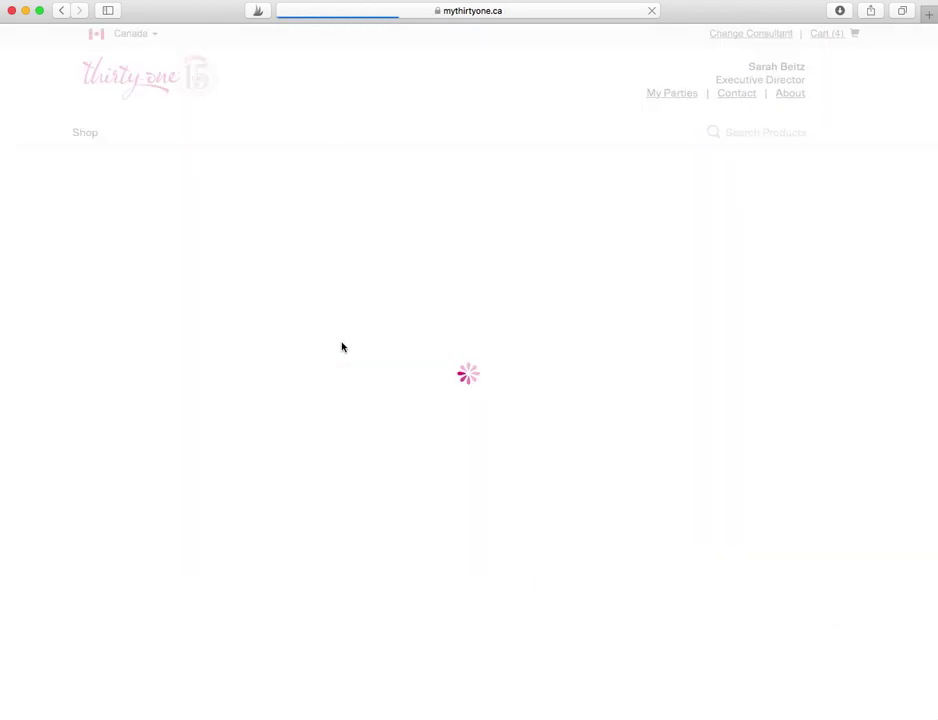
{"action": "scroll", "coordinate": [718, 640], "scroll_direction": "down", "scroll_amount": 4}
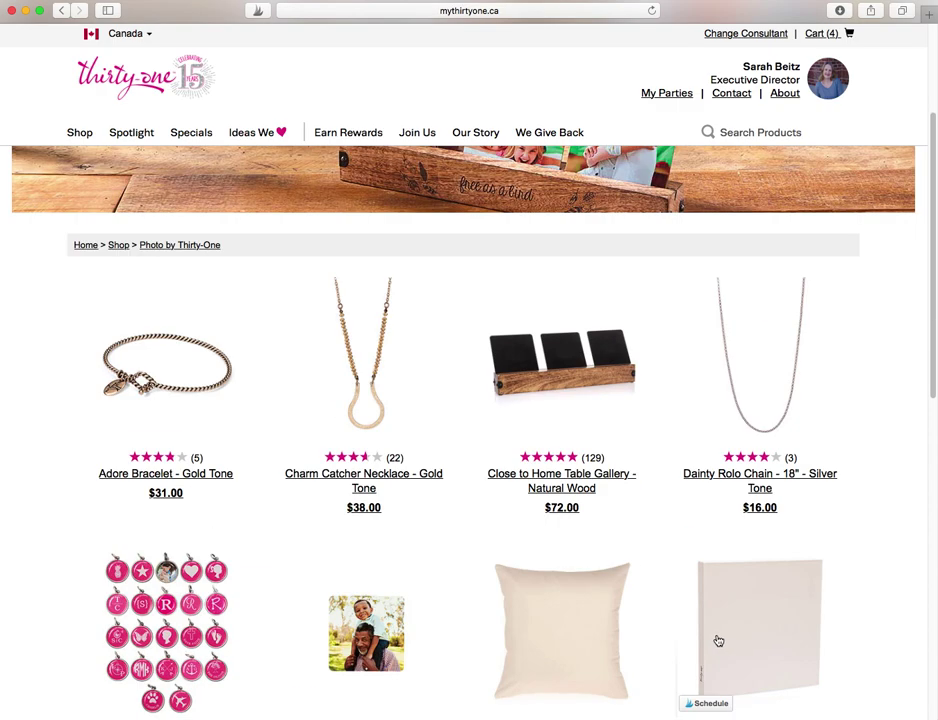
{"action": "scroll", "coordinate": [718, 640], "scroll_direction": "down", "scroll_amount": 5}
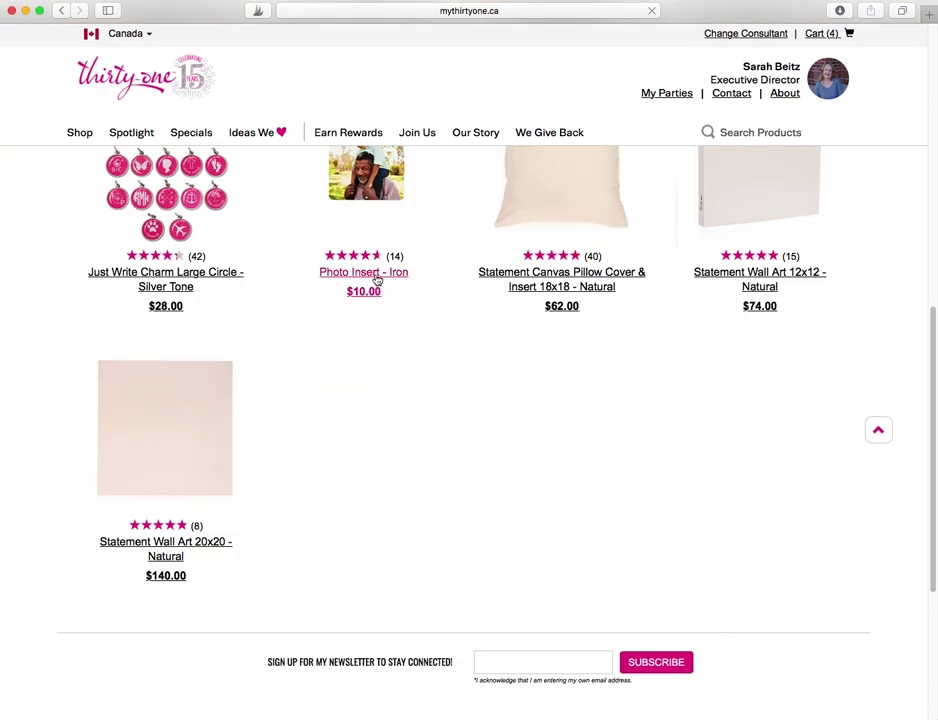
{"action": "left_click", "coordinate": [376, 279]}
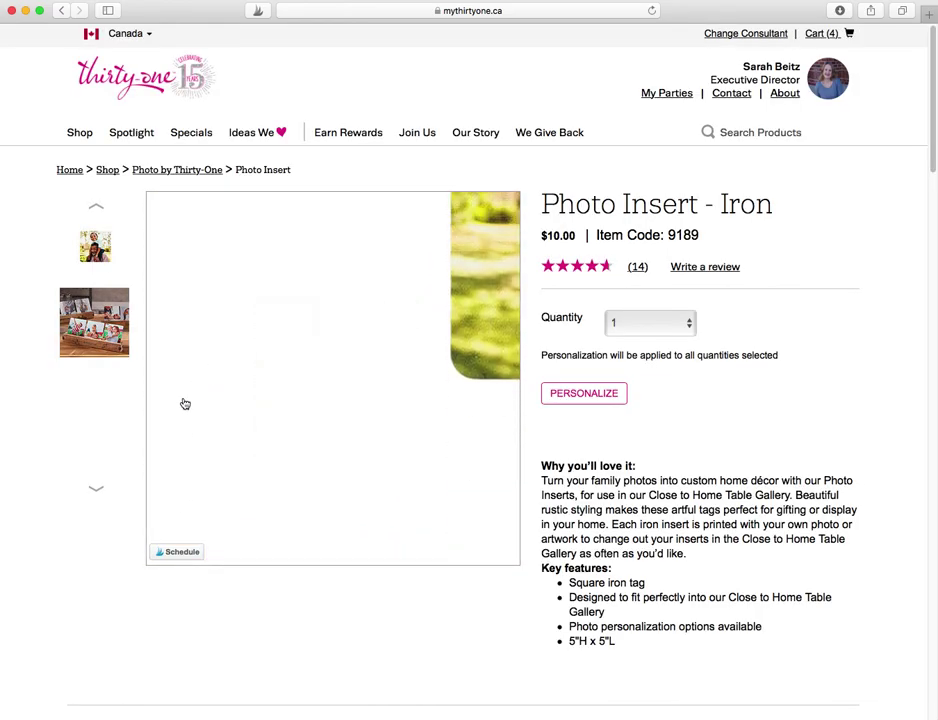
- Start personalizing the Photo Insert and upload the picture of children around the apples box from the Photos library
{"action": "left_click", "coordinate": [605, 396]}
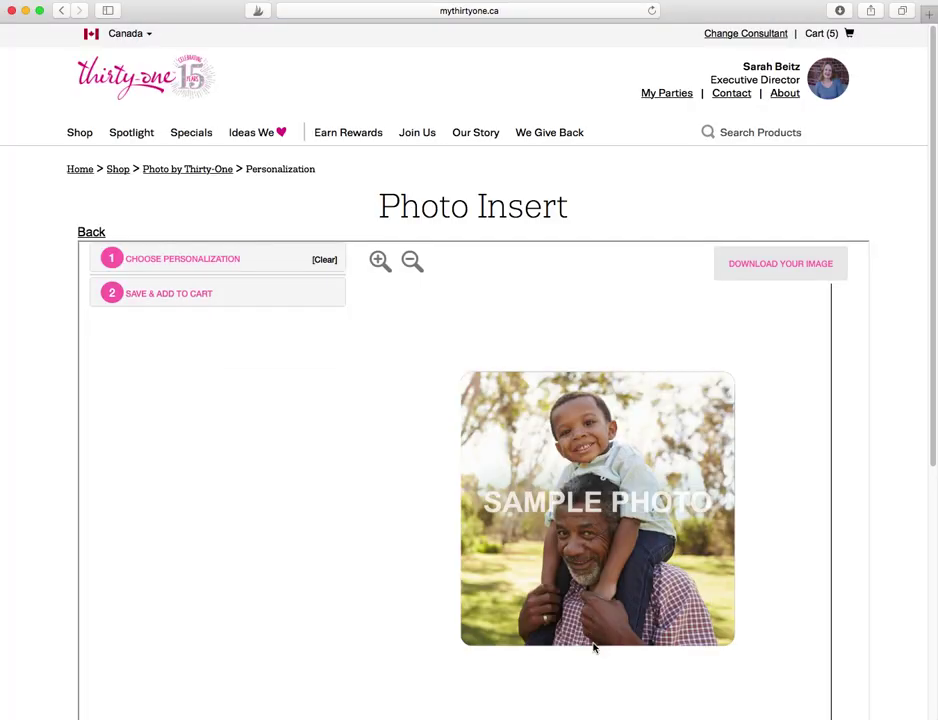
{"action": "left_click", "coordinate": [180, 264]}
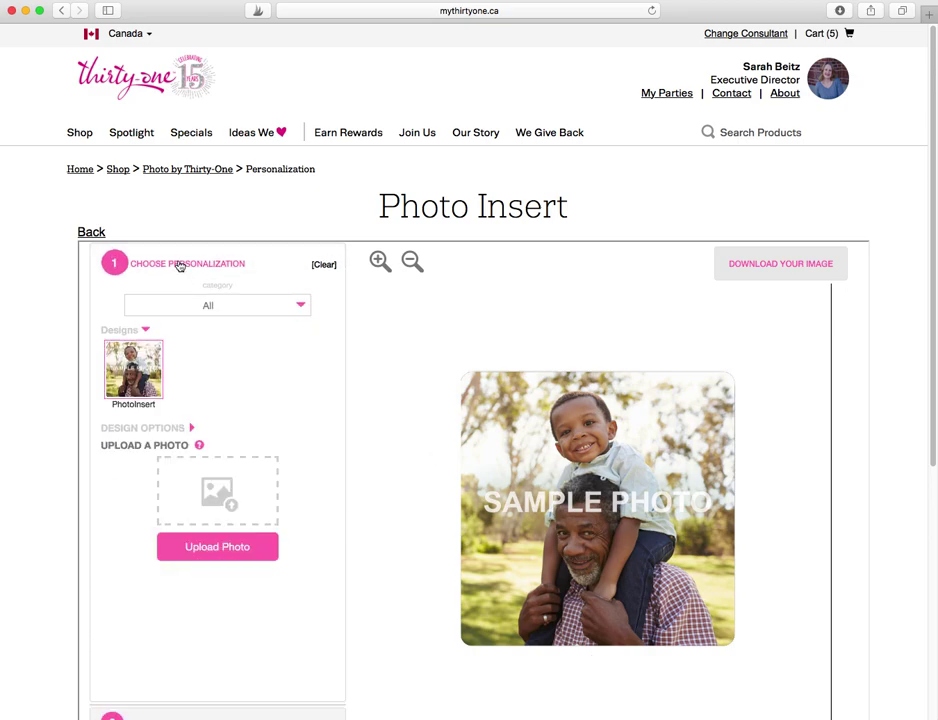
{"action": "left_click", "coordinate": [219, 554]}
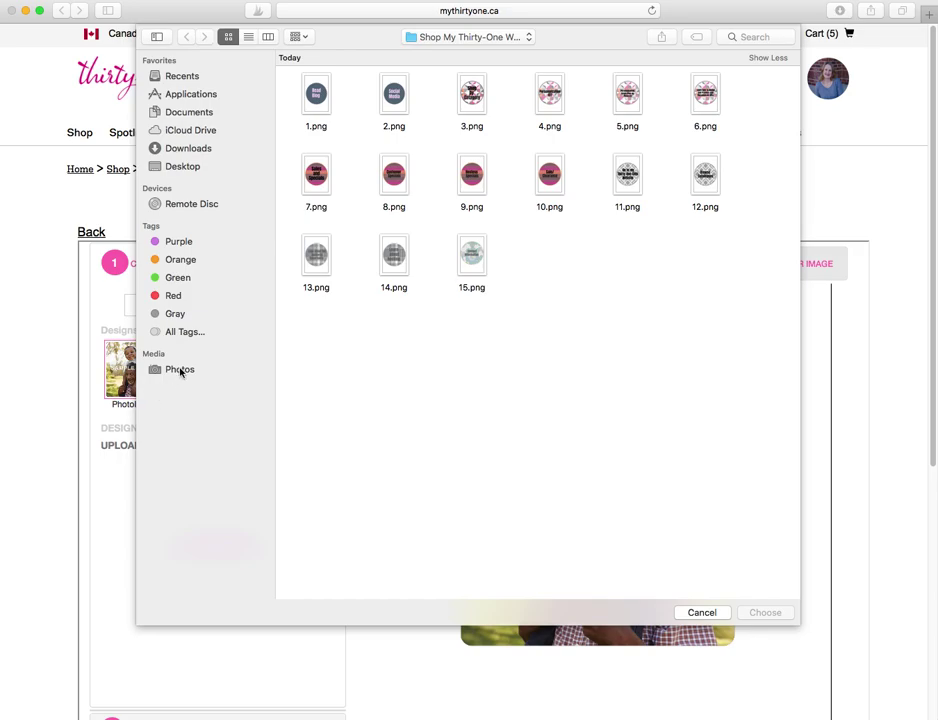
{"action": "left_click", "coordinate": [181, 370]}
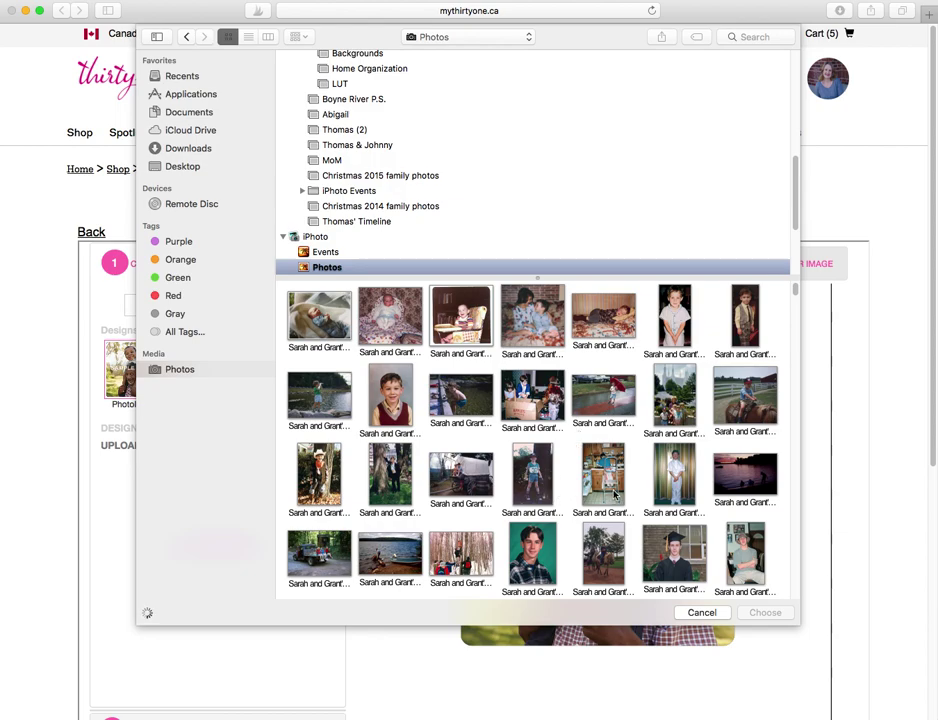
{"action": "left_click", "coordinate": [540, 400]}
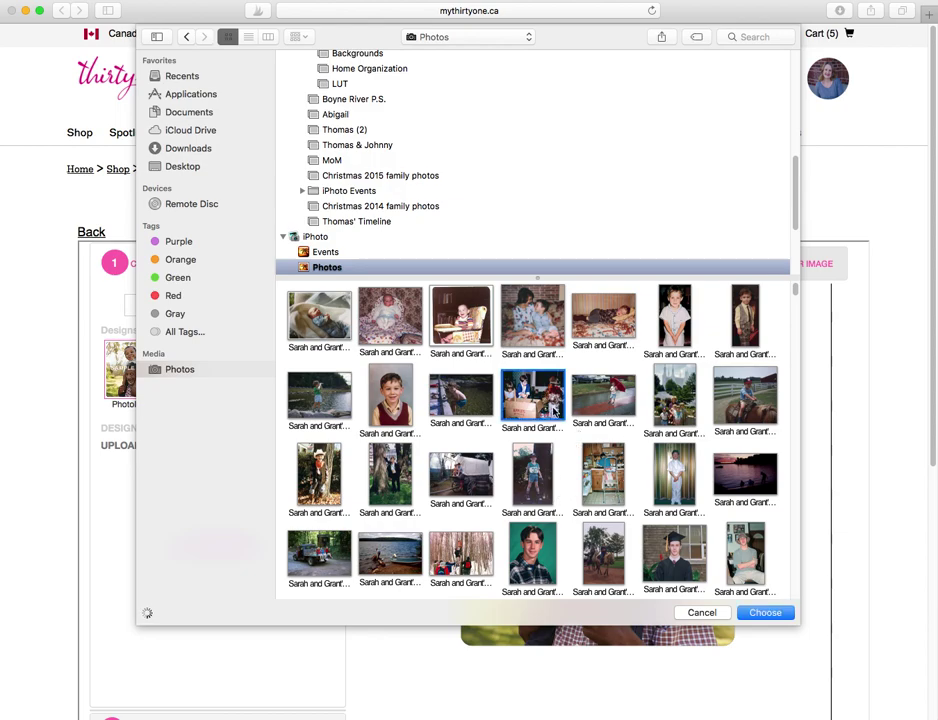
{"action": "left_click", "coordinate": [755, 615]}
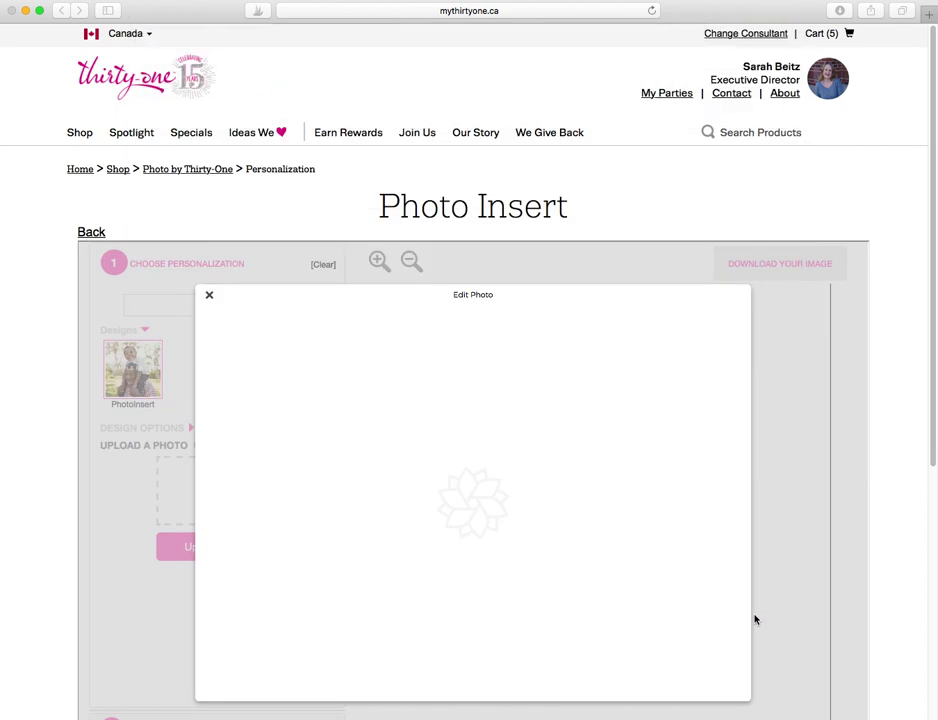
- Set the uploaded photo to its Original crop, rotate it 180 degrees counterclockwise, and finish editing it
{"action": "left_click_drag", "start_coordinate": [588, 573], "coordinate": [563, 551]}
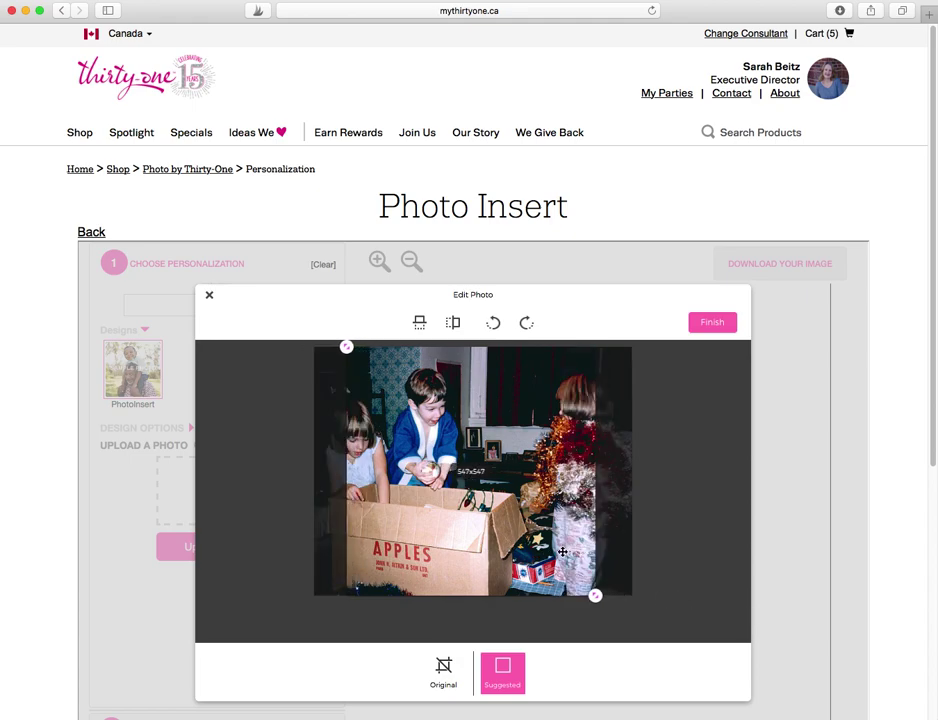
{"action": "left_click", "coordinate": [445, 665]}
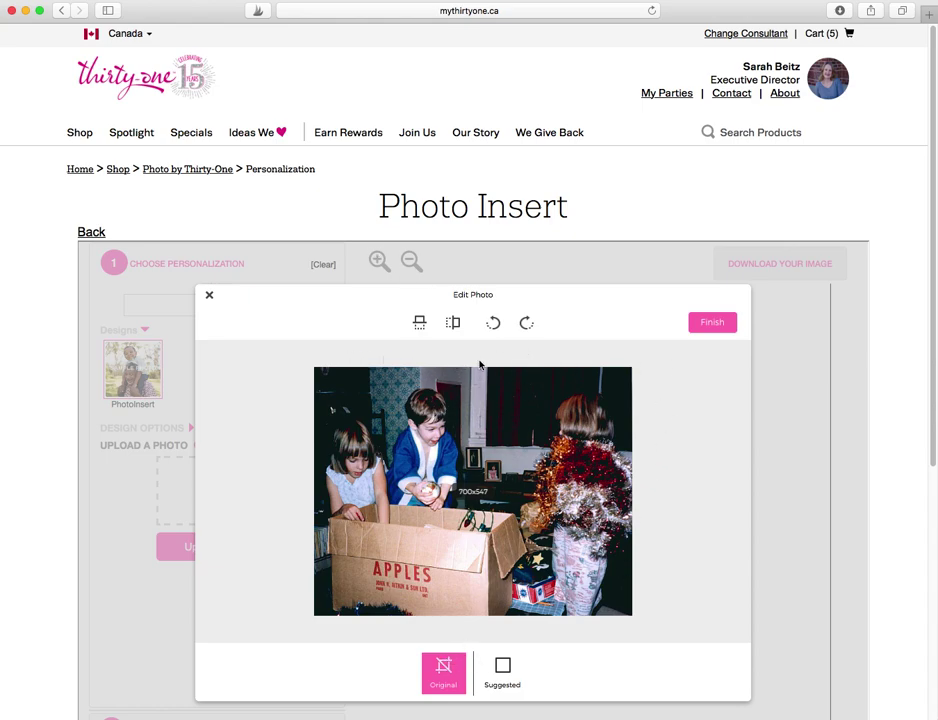
{"action": "left_click", "coordinate": [494, 325]}
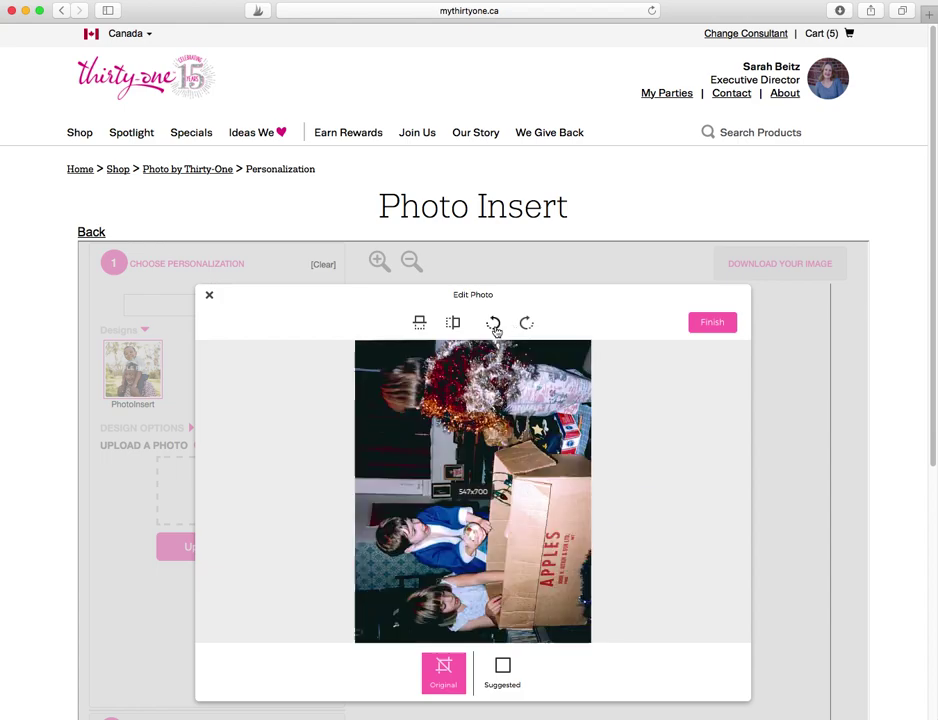
{"action": "left_click", "coordinate": [494, 326]}
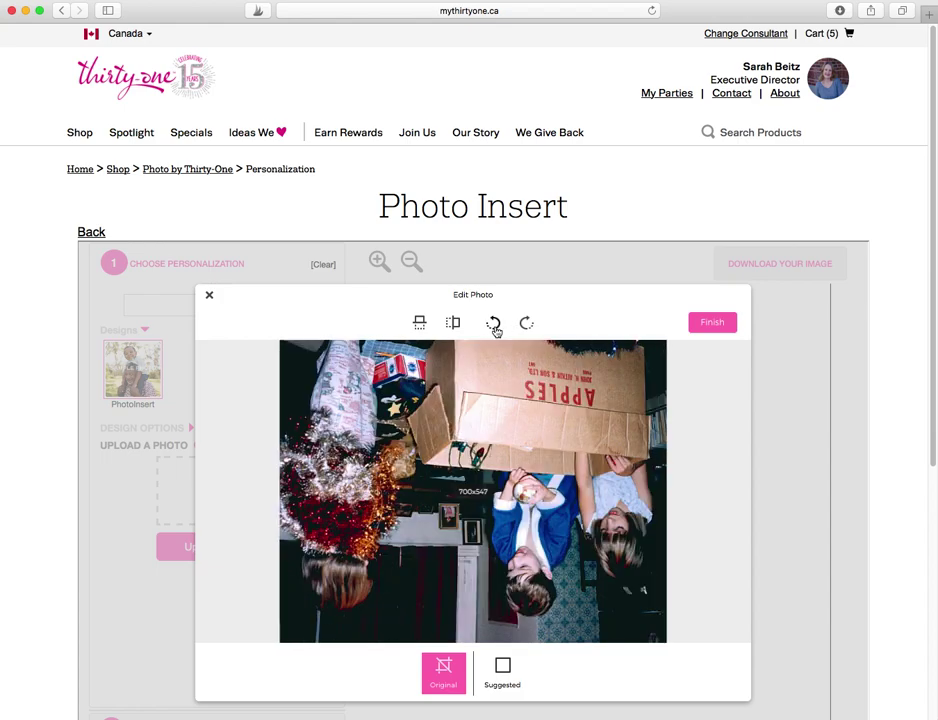
{"action": "left_click", "coordinate": [711, 325]}
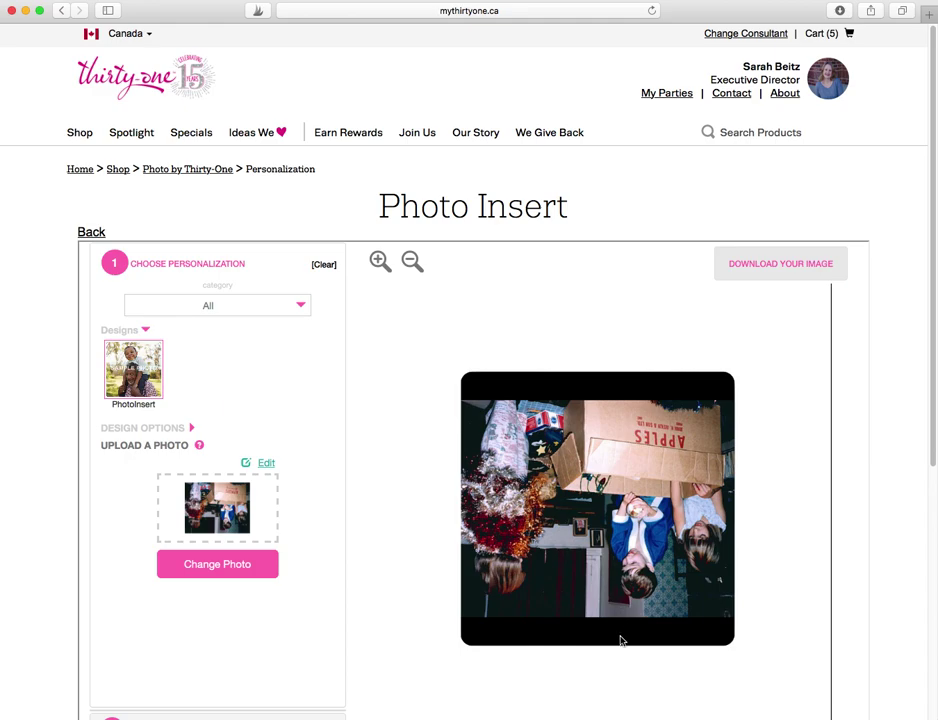
{"action": "scroll", "coordinate": [597, 645], "scroll_direction": "down", "scroll_amount": 1}
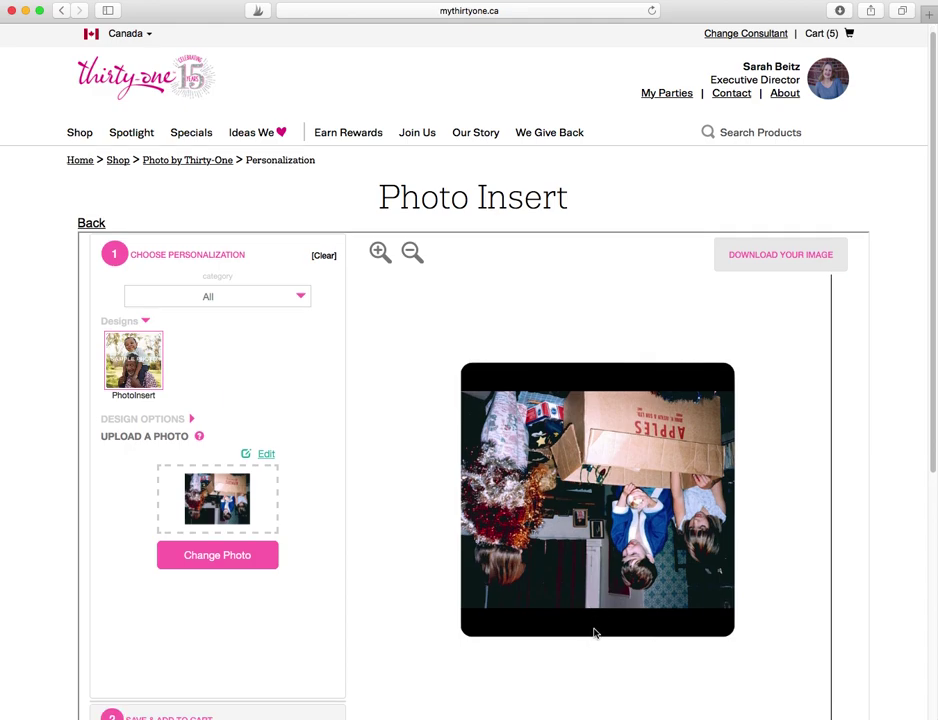
{"action": "scroll", "coordinate": [594, 633], "scroll_direction": "down", "scroll_amount": 4}
{"action": "scroll", "coordinate": [594, 633], "scroll_direction": "up", "scroll_amount": 3}
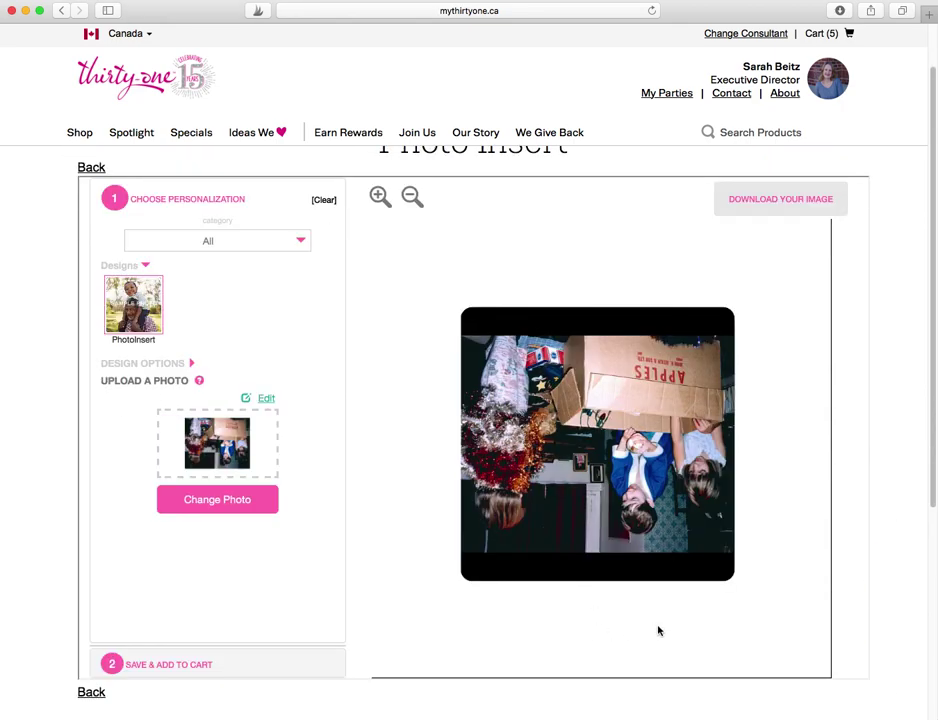
{"action": "scroll", "coordinate": [407, 605], "scroll_direction": "up", "scroll_amount": 2}
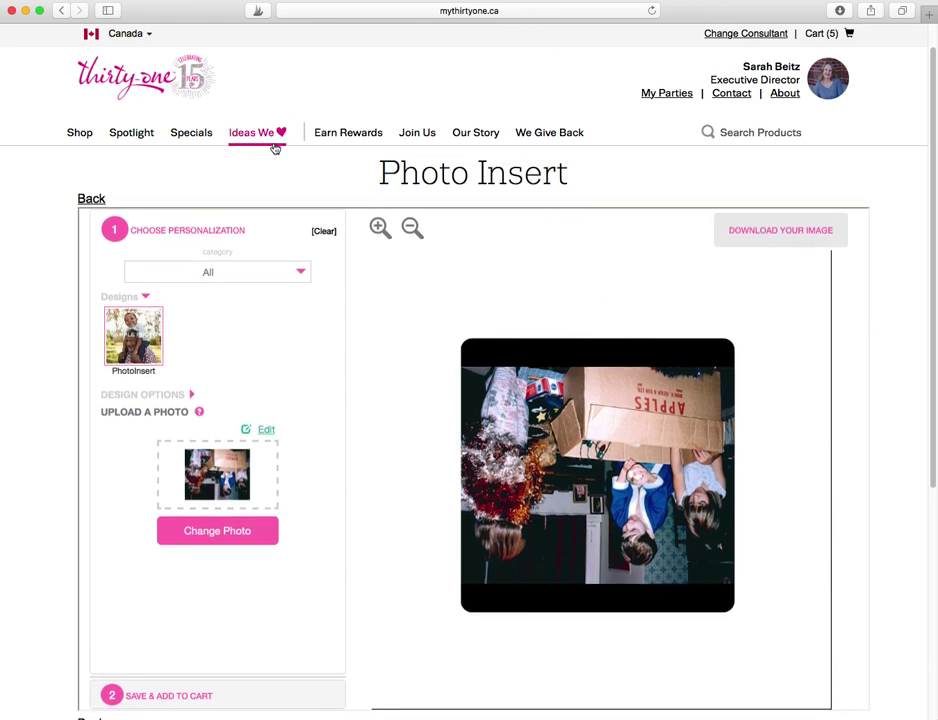
{"action": "mouse_move", "coordinate": [84, 135]}
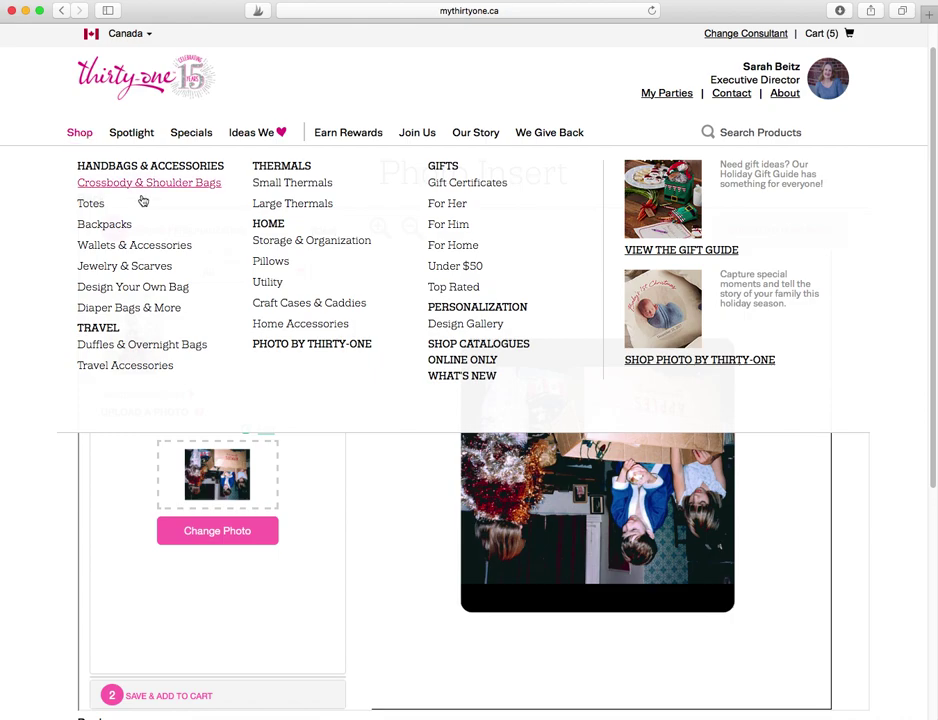
- Save the photo insert, confirm the photo rights and the terms and conditions, and add it to the cart
{"action": "scroll", "coordinate": [290, 580], "scroll_direction": "down", "scroll_amount": 2}
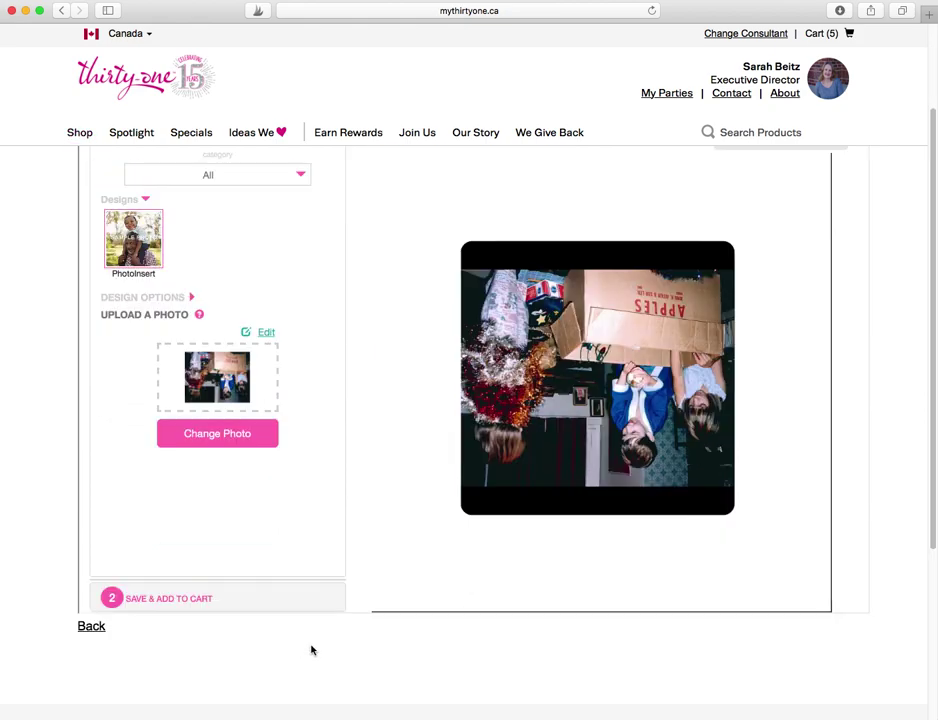
{"action": "left_click", "coordinate": [186, 598]}
{"action": "left_click", "coordinate": [316, 349]}
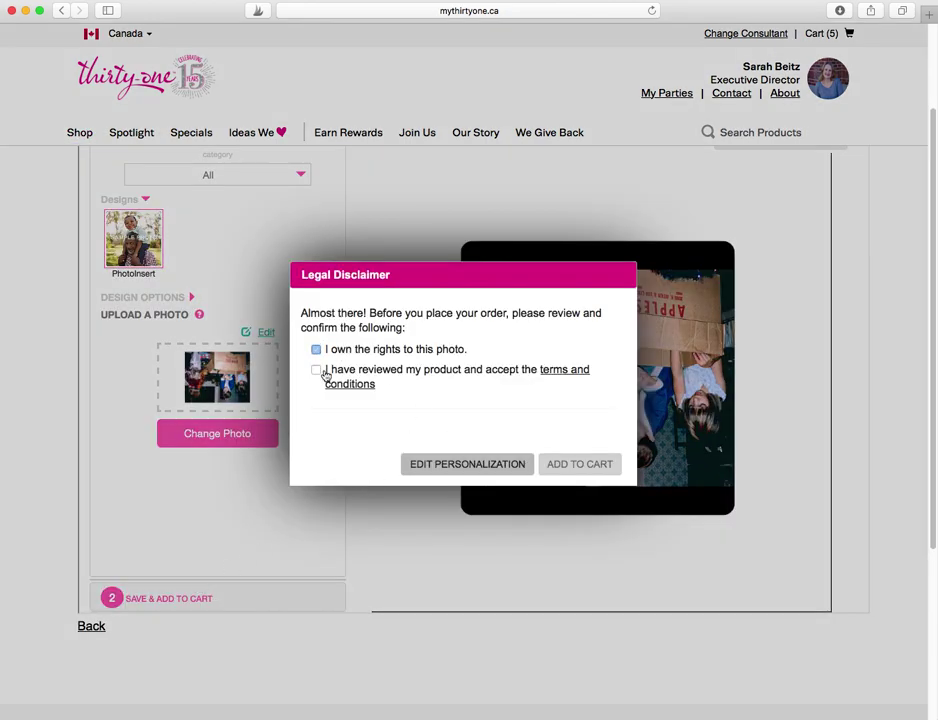
{"action": "left_click", "coordinate": [316, 369]}
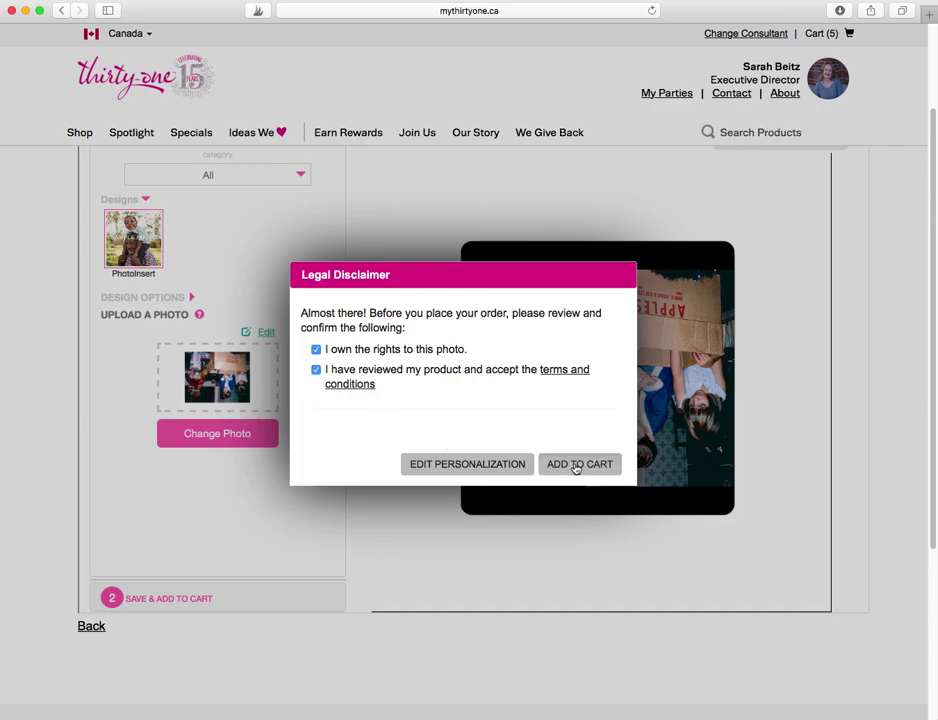
{"action": "left_click", "coordinate": [576, 465]}
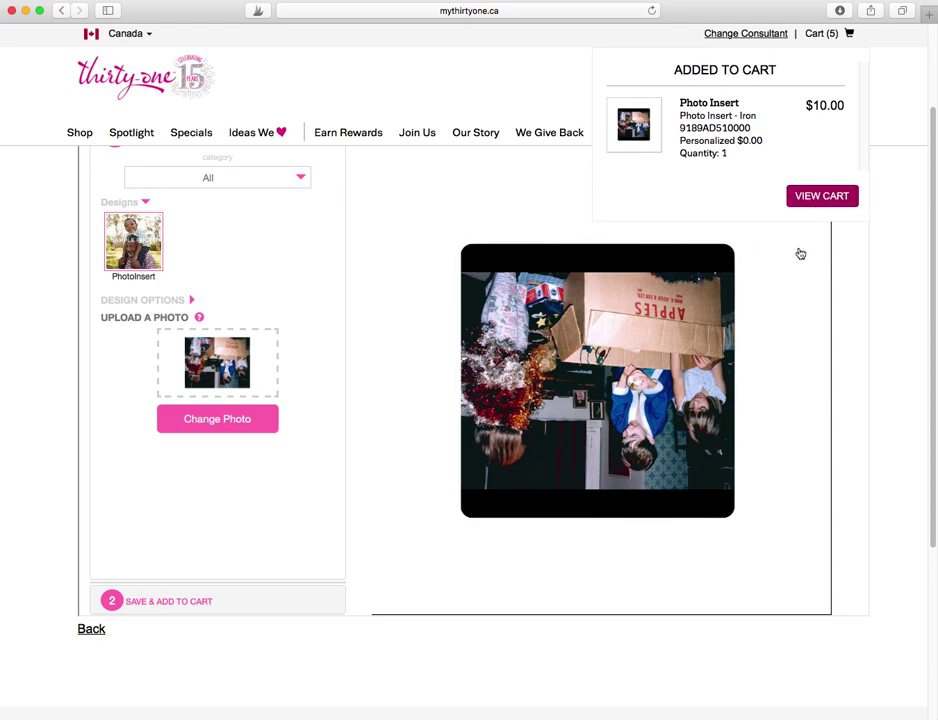
- Open the shopping cart page
{"action": "left_click", "coordinate": [810, 195]}
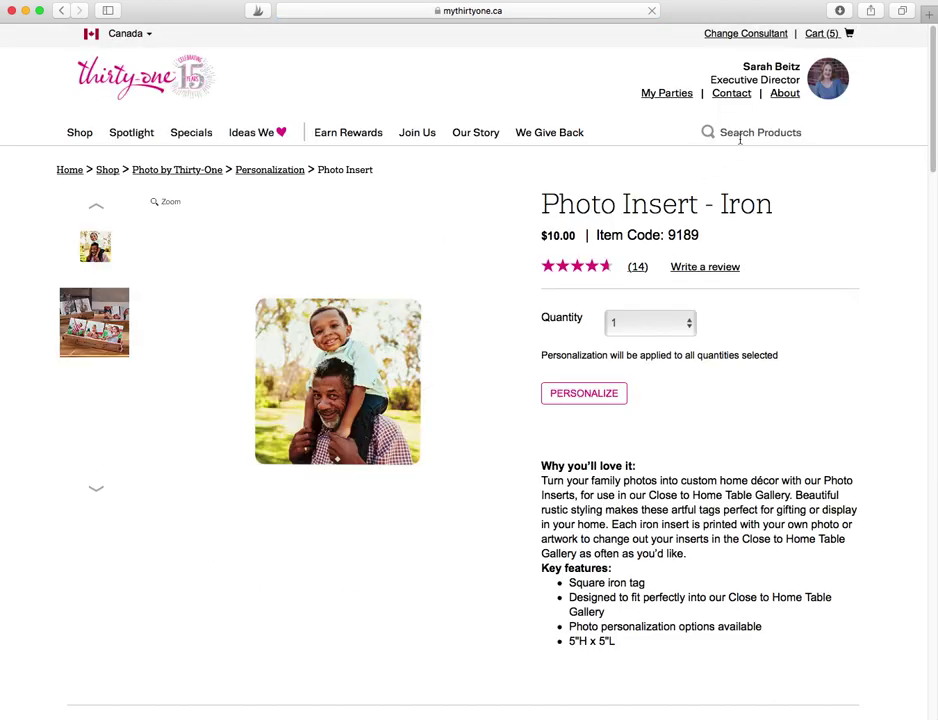
{"action": "left_click", "coordinate": [812, 35]}
{"action": "left_click", "coordinate": [818, 312]}
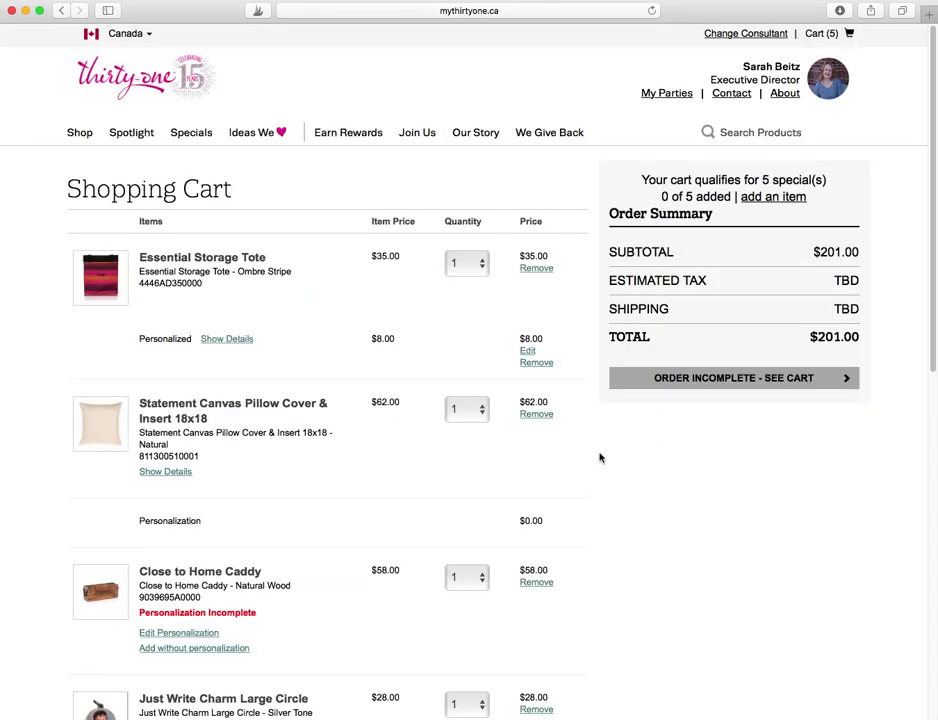
- Show the details of the personalized Essential Storage Tote and the Statement Canvas Pillow Cover & Insert in the cart
{"action": "left_click", "coordinate": [229, 340]}
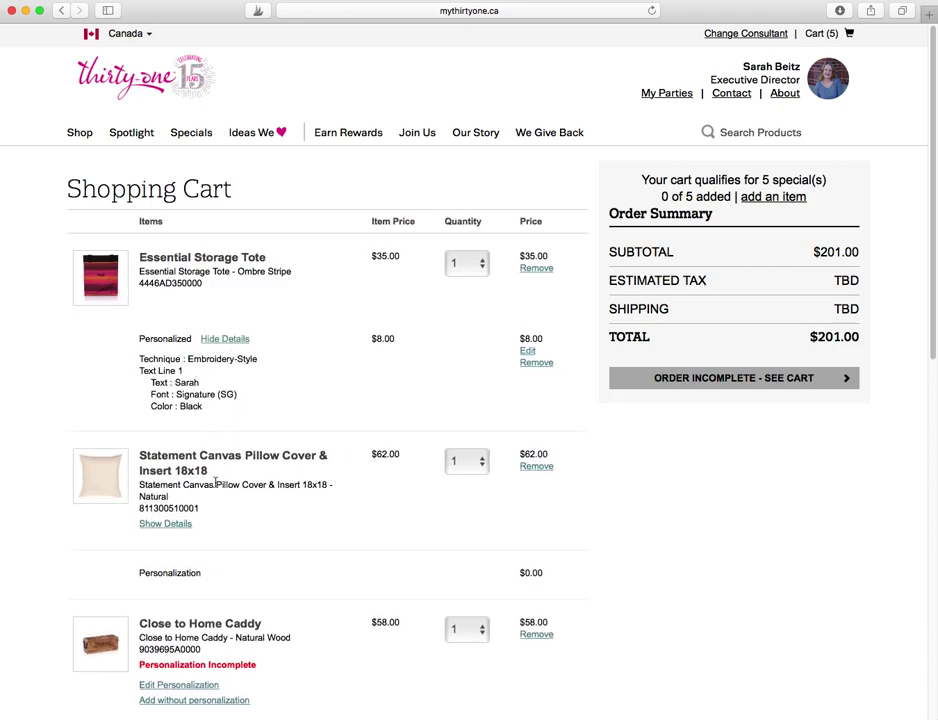
{"action": "left_click", "coordinate": [176, 526]}
{"action": "scroll", "coordinate": [293, 555], "scroll_direction": "down", "scroll_amount": 1}
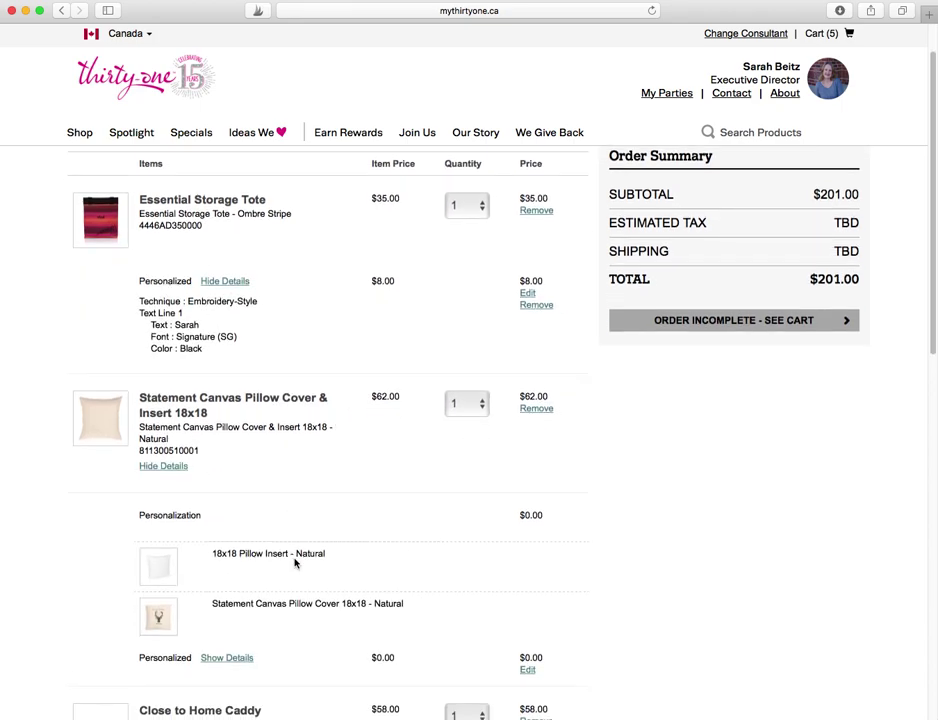
{"action": "scroll", "coordinate": [234, 576], "scroll_direction": "down", "scroll_amount": 1}
{"action": "scroll", "coordinate": [235, 641], "scroll_direction": "down", "scroll_amount": 2}
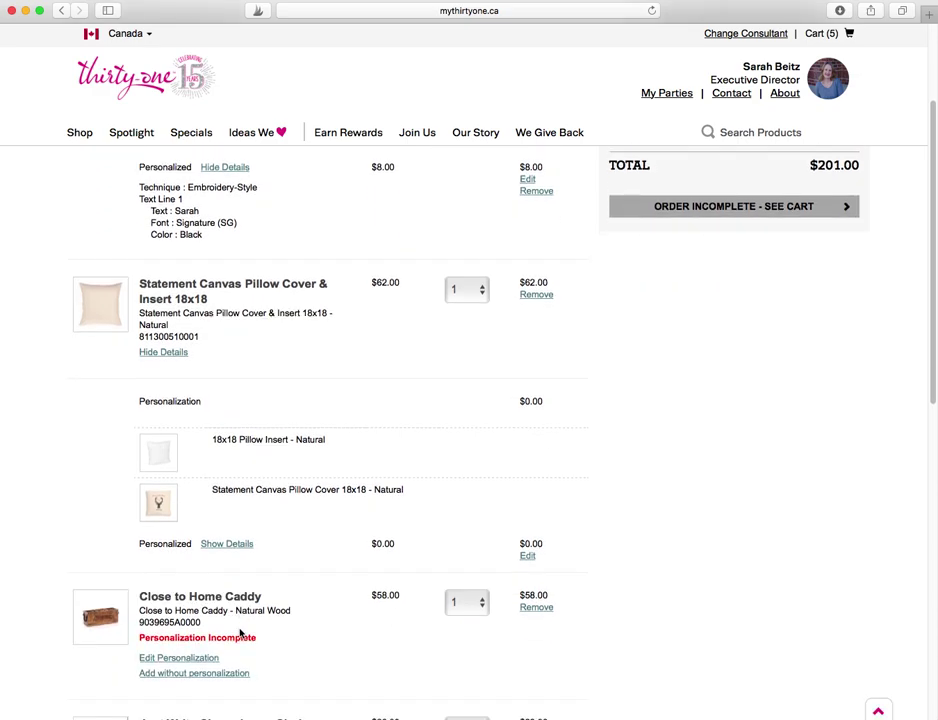
- Remove the Close to Home Caddy with incomplete personalization from the cart and review the remaining items
{"action": "scroll", "coordinate": [240, 633], "scroll_direction": "down", "scroll_amount": 2}
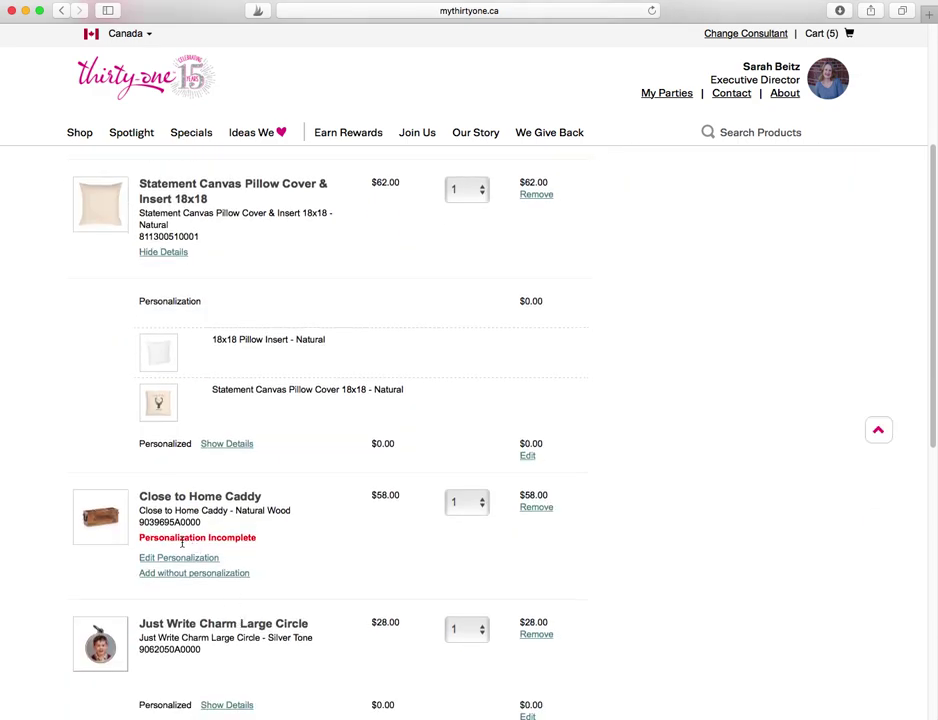
{"action": "scroll", "coordinate": [182, 543], "scroll_direction": "down", "scroll_amount": 1}
{"action": "left_click", "coordinate": [533, 456]}
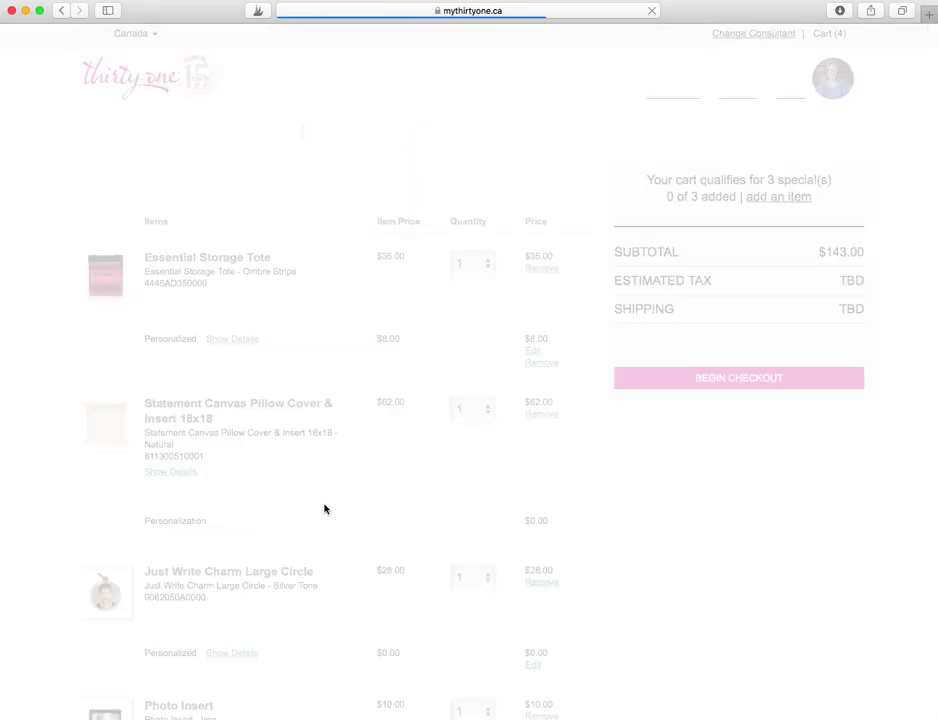
{"action": "scroll", "coordinate": [325, 507], "scroll_direction": "down", "scroll_amount": 2}
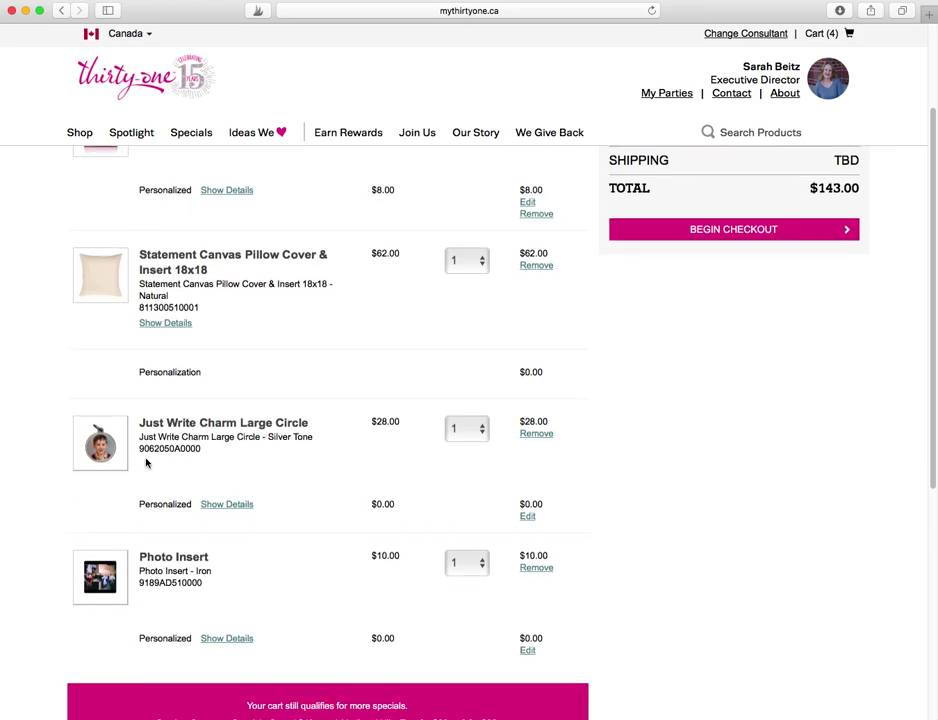
{"action": "scroll", "coordinate": [236, 650], "scroll_direction": "down", "scroll_amount": 1}
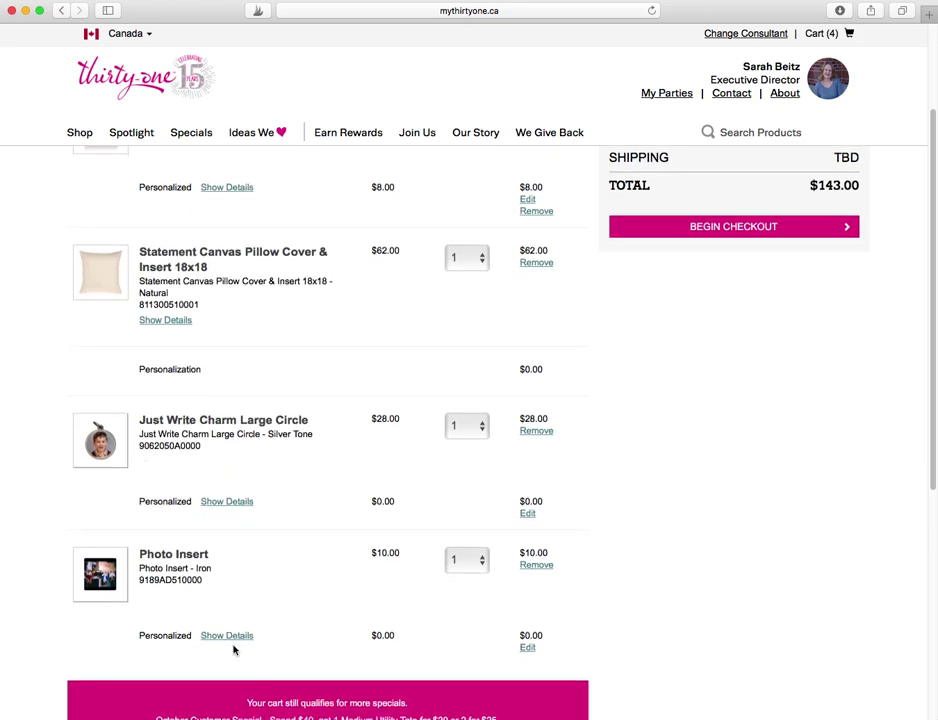
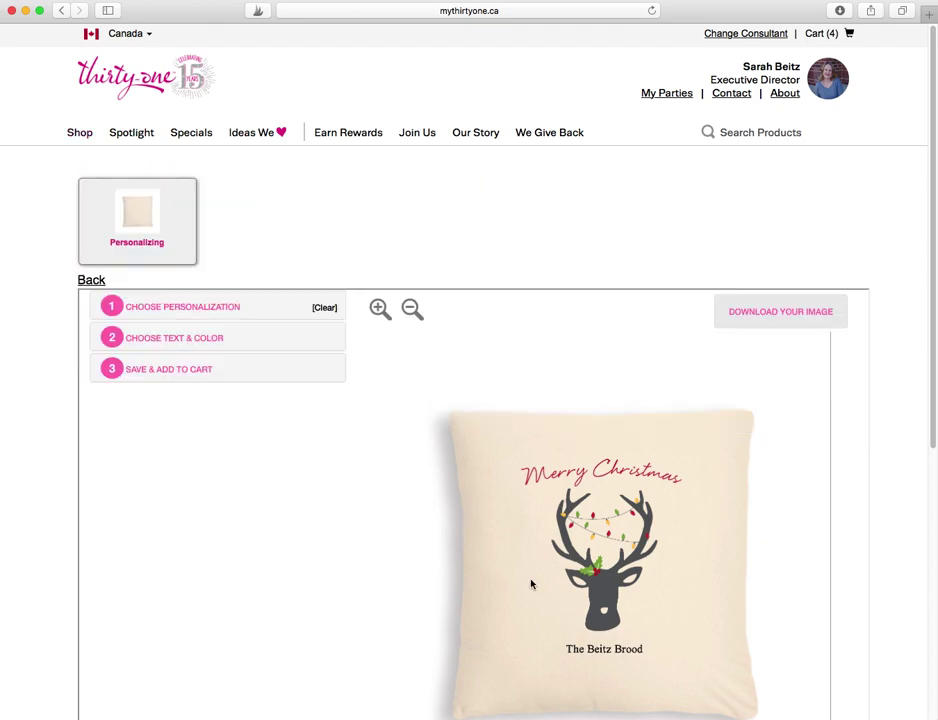
- Examine the pillow's preview, its text lines and the available Print/Photo designs in the personalization editor
{"action": "scroll", "coordinate": [776, 574], "scroll_direction": "down", "scroll_amount": 3}
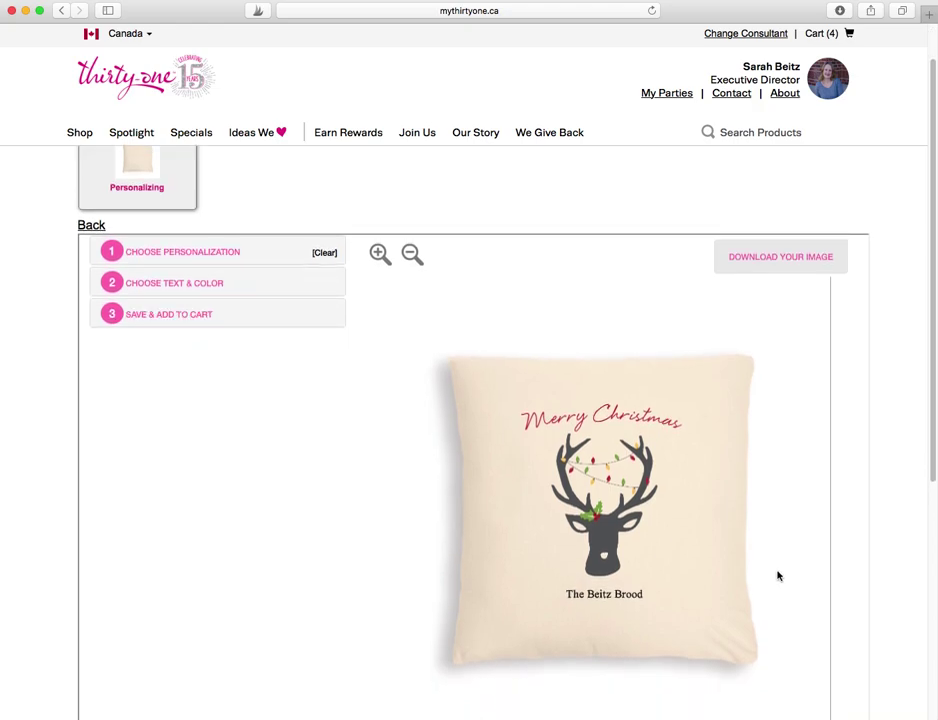
{"action": "scroll", "coordinate": [778, 575], "scroll_direction": "up", "scroll_amount": 1}
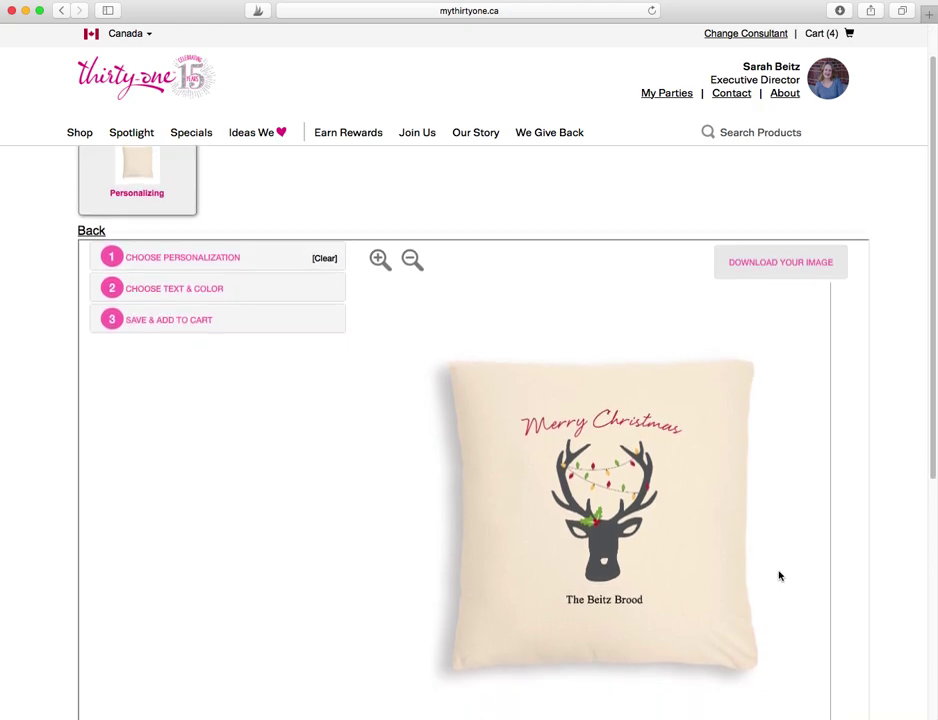
{"action": "left_click", "coordinate": [148, 300]}
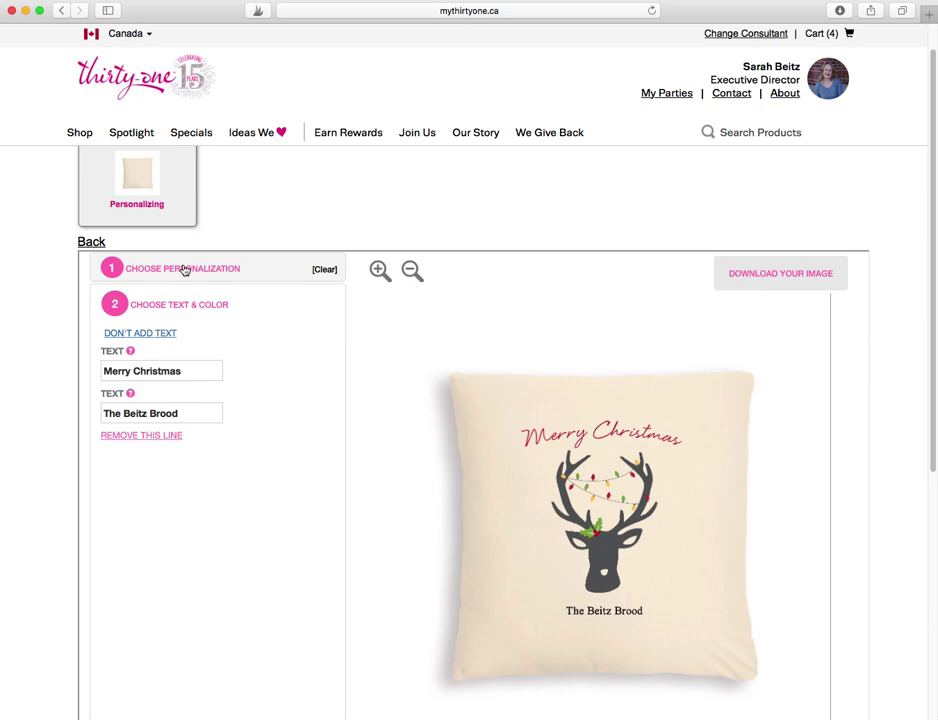
{"action": "left_click", "coordinate": [184, 270]}
{"action": "scroll", "coordinate": [279, 447], "scroll_direction": "down", "scroll_amount": 5}
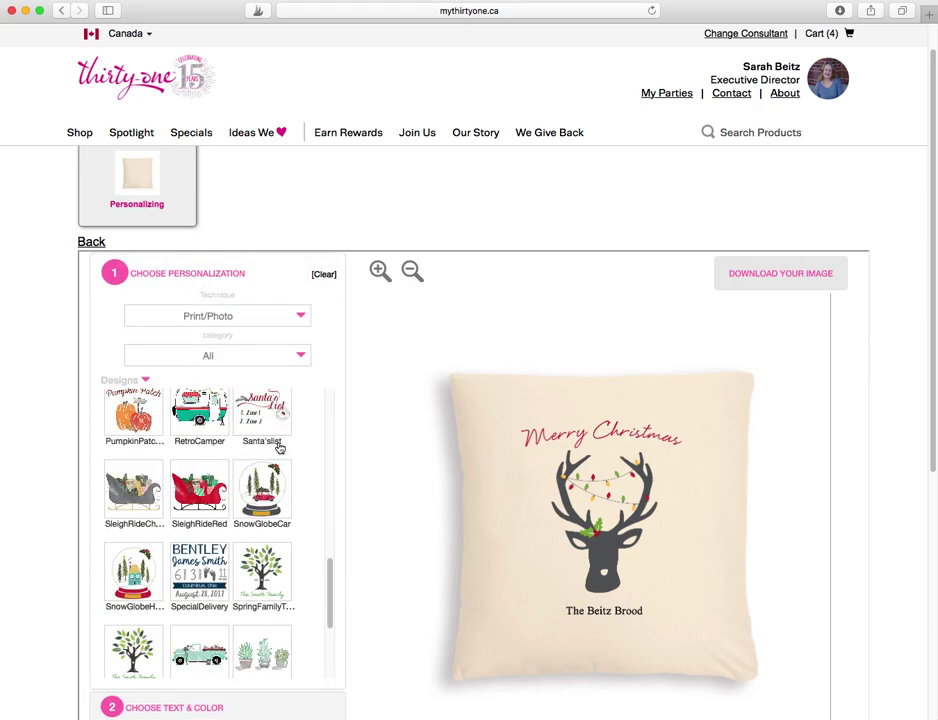
{"action": "scroll", "coordinate": [279, 447], "scroll_direction": "up", "scroll_amount": 10}
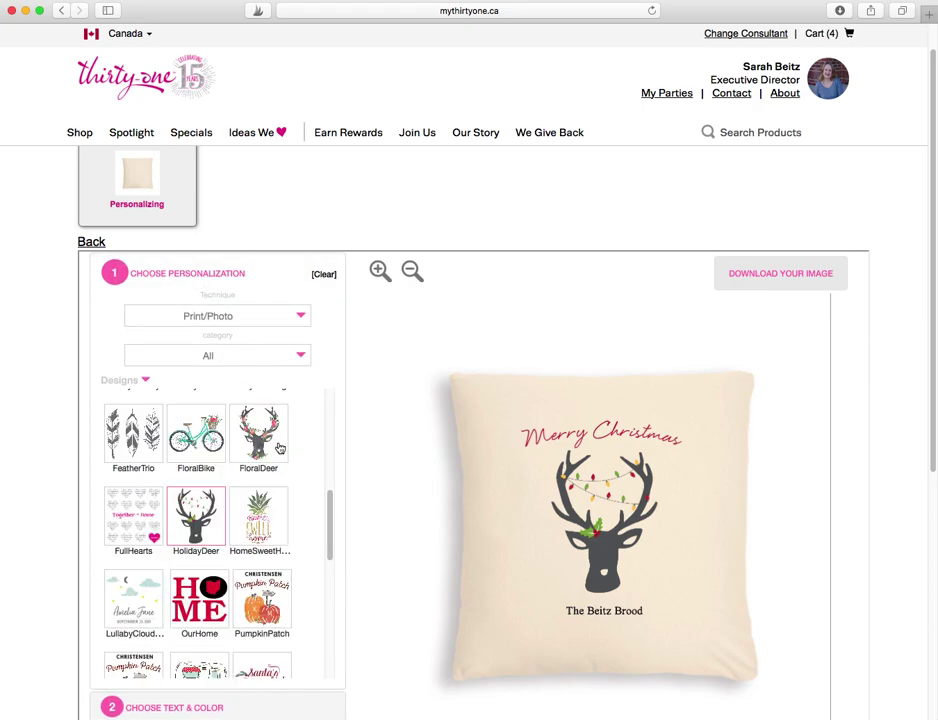
{"action": "scroll", "coordinate": [285, 444], "scroll_direction": "up", "scroll_amount": 1}
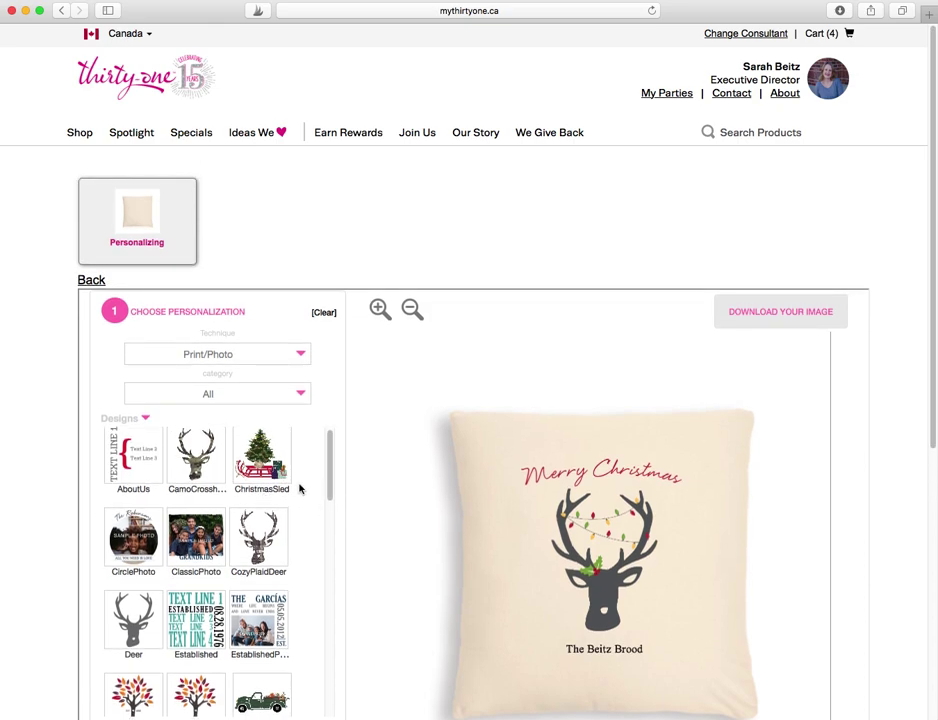
- Look through the full list of Print/Photo designs offered for the pillow, from AboutUs down to the WelcomeBaby designs
{"action": "scroll", "coordinate": [867, 411], "scroll_direction": "down", "scroll_amount": 5}
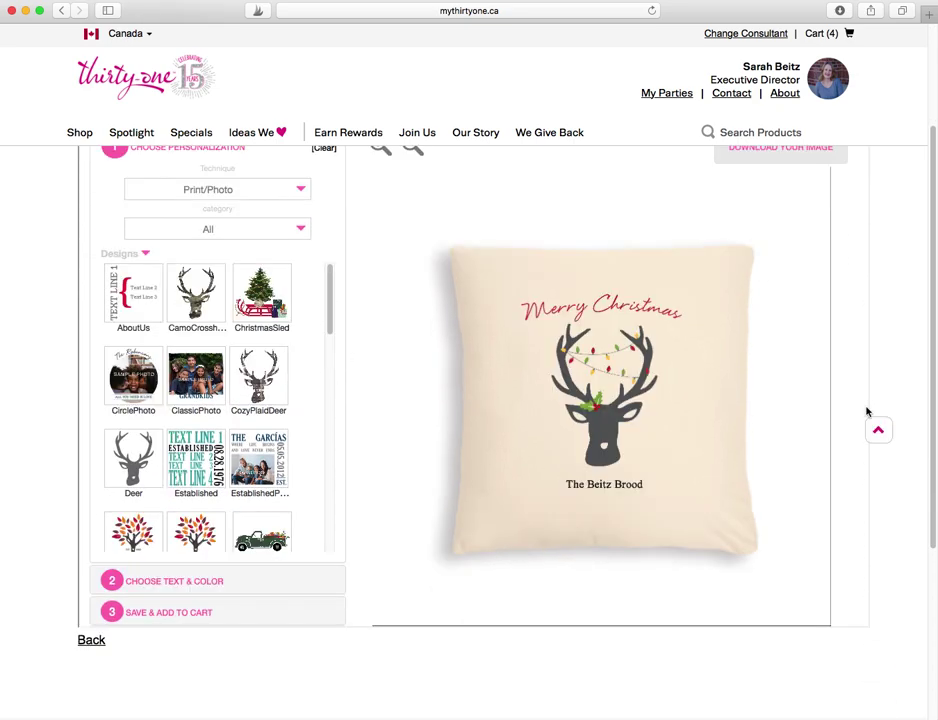
{"action": "scroll", "coordinate": [867, 411], "scroll_direction": "up", "scroll_amount": 4}
{"action": "scroll", "coordinate": [240, 423], "scroll_direction": "down", "scroll_amount": 5}
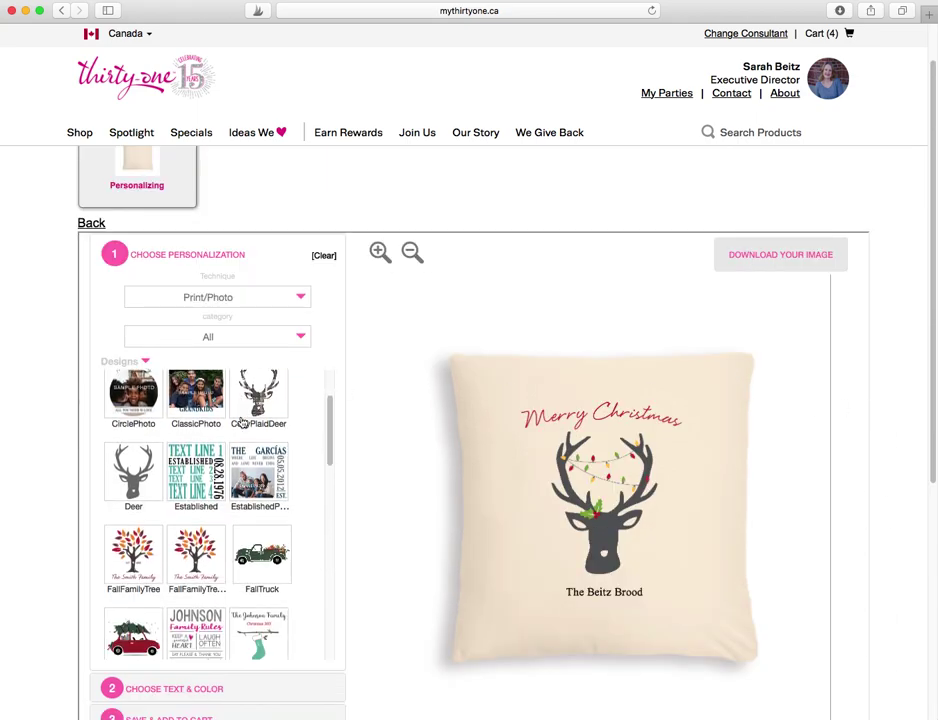
{"action": "scroll", "coordinate": [241, 424], "scroll_direction": "down", "scroll_amount": 5}
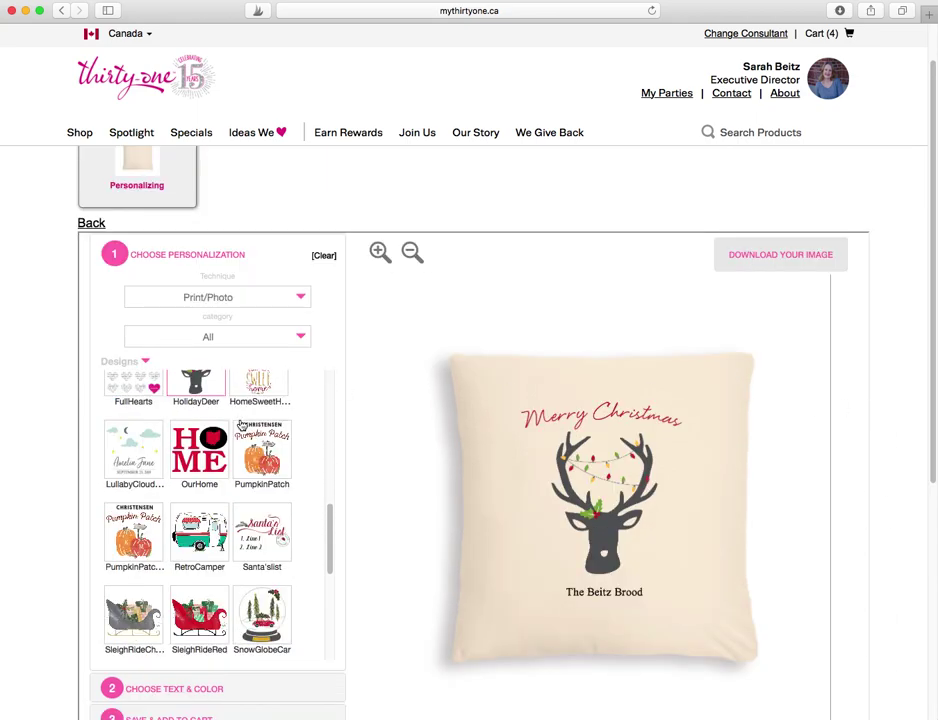
{"action": "scroll", "coordinate": [240, 411], "scroll_direction": "down", "scroll_amount": 7}
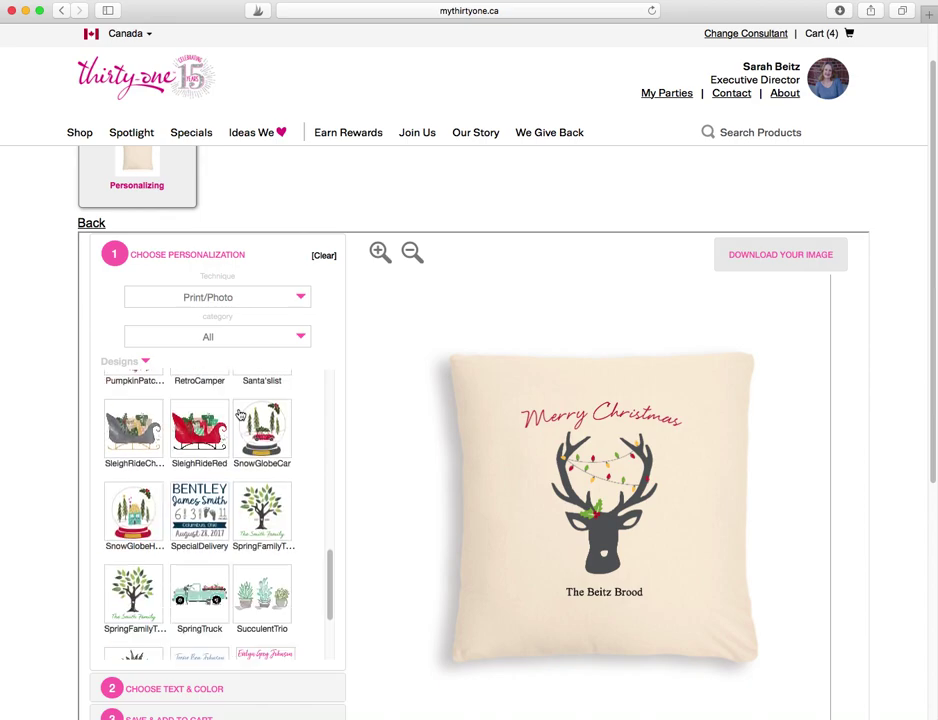
{"action": "scroll", "coordinate": [240, 416], "scroll_direction": "down", "scroll_amount": 1}
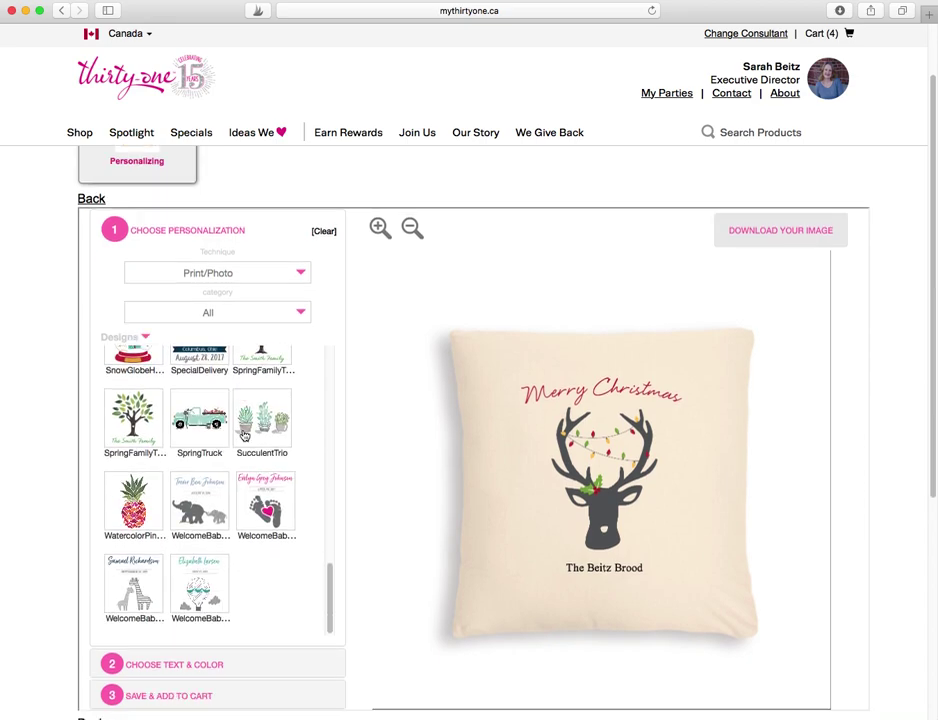
{"action": "scroll", "coordinate": [240, 650], "scroll_direction": "down", "scroll_amount": 2}
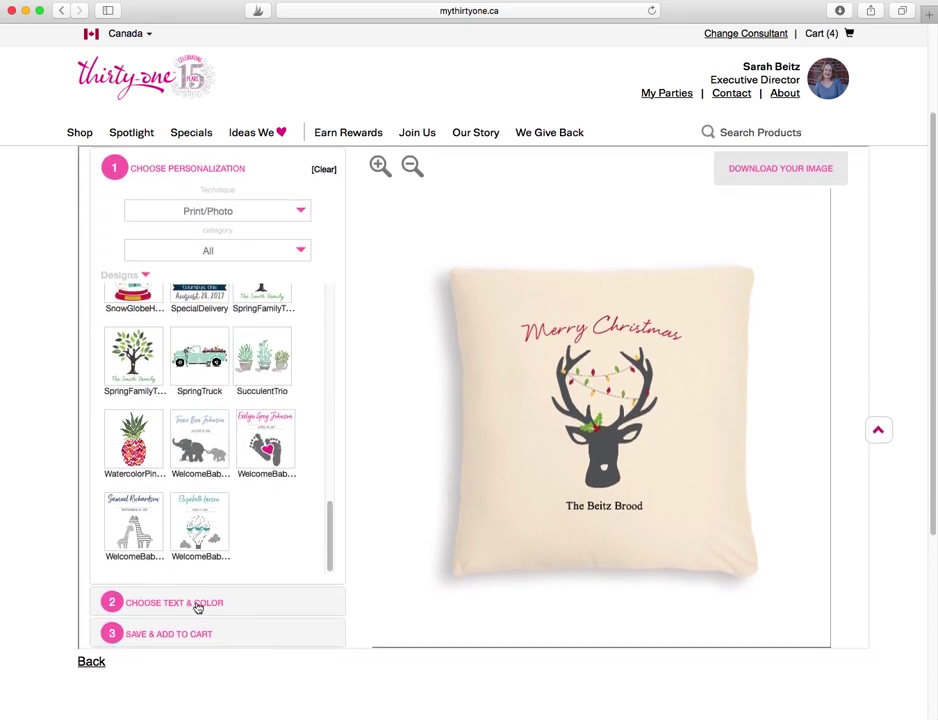
{"action": "scroll", "coordinate": [266, 413], "scroll_direction": "up", "scroll_amount": 15}
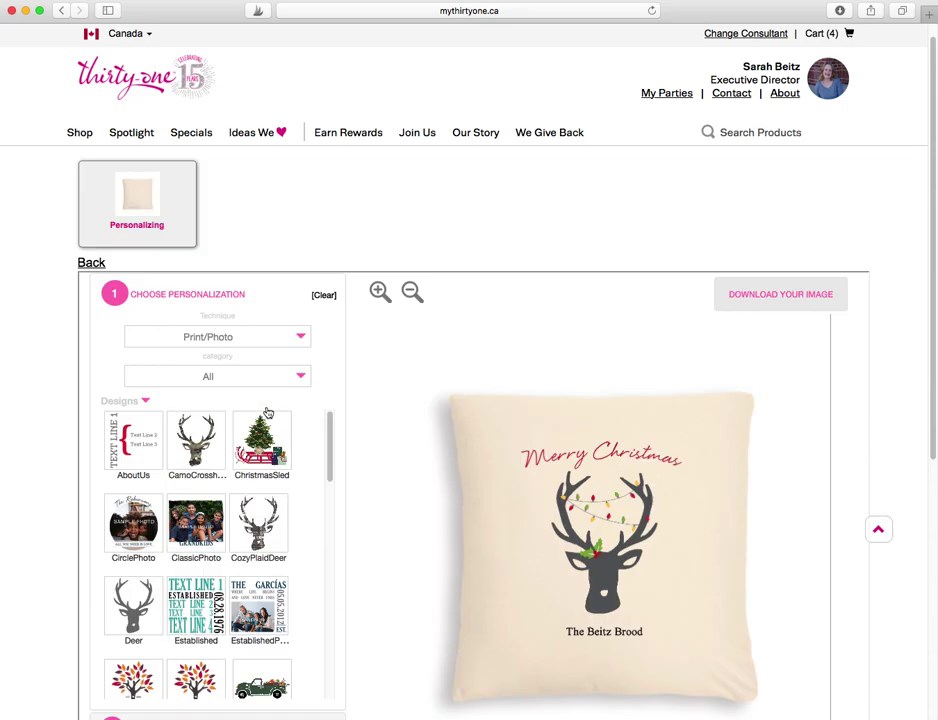
{"action": "scroll", "coordinate": [267, 413], "scroll_direction": "up", "scroll_amount": 1}
{"action": "scroll", "coordinate": [309, 213], "scroll_direction": "down", "scroll_amount": 2}
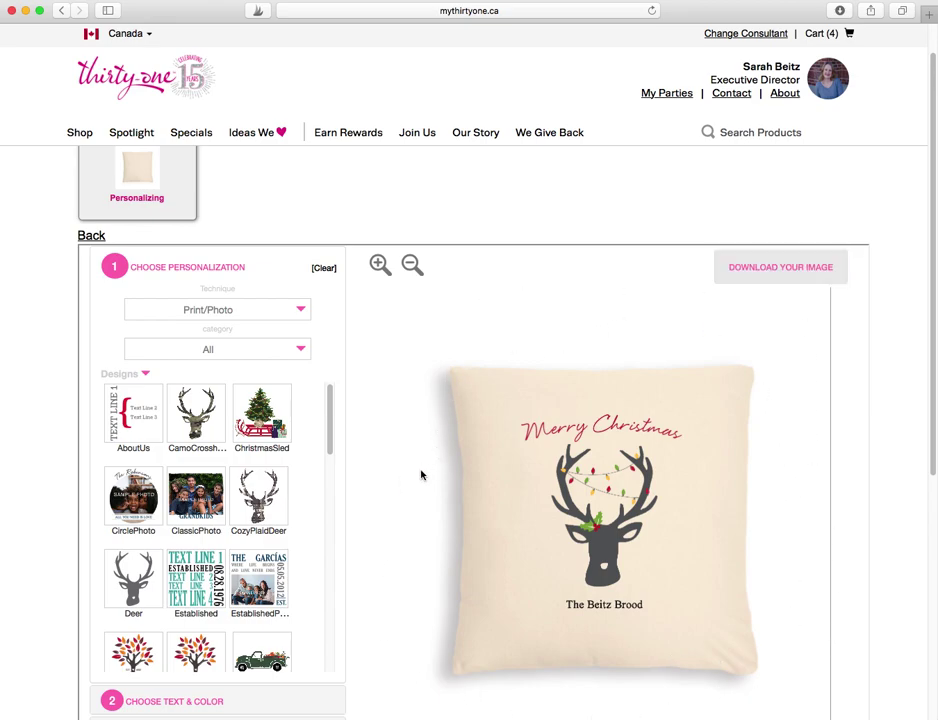
{"action": "scroll", "coordinate": [848, 222], "scroll_direction": "up", "scroll_amount": 1}
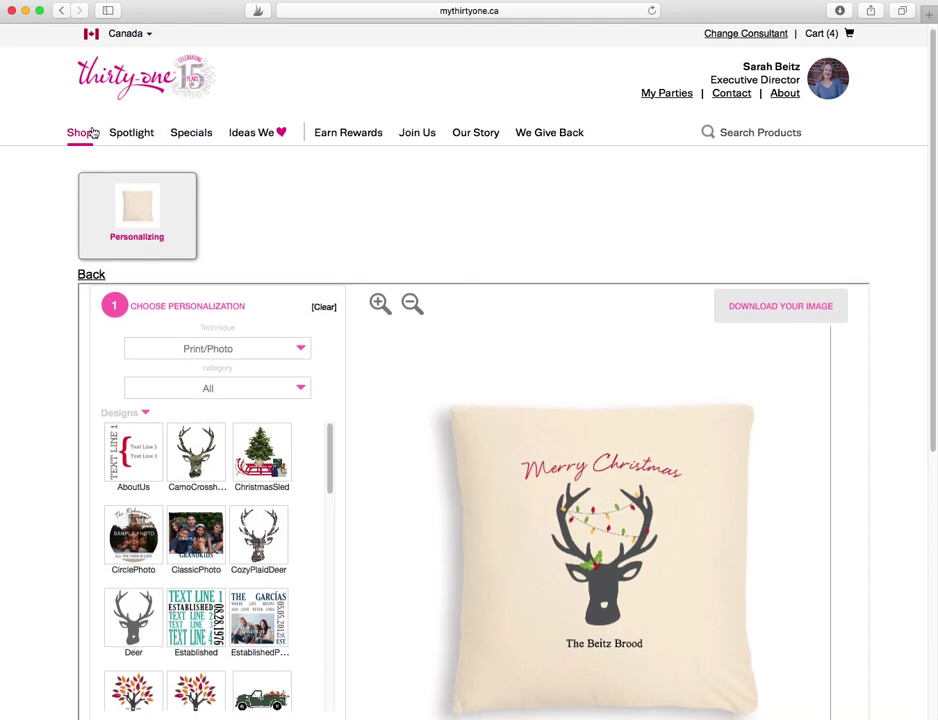
- Find the Crossbody Thermal Tote in Light Grey Crosshatch among the Crossbody & Shoulder Bags and open its product page
{"action": "mouse_move", "coordinate": [88, 133]}
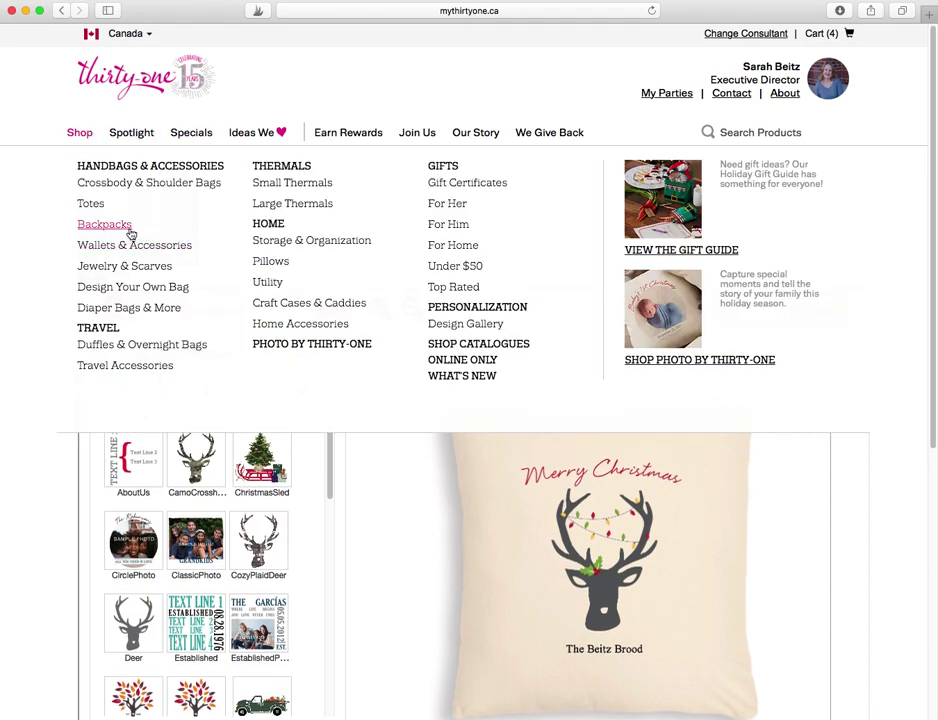
{"action": "left_click", "coordinate": [138, 186]}
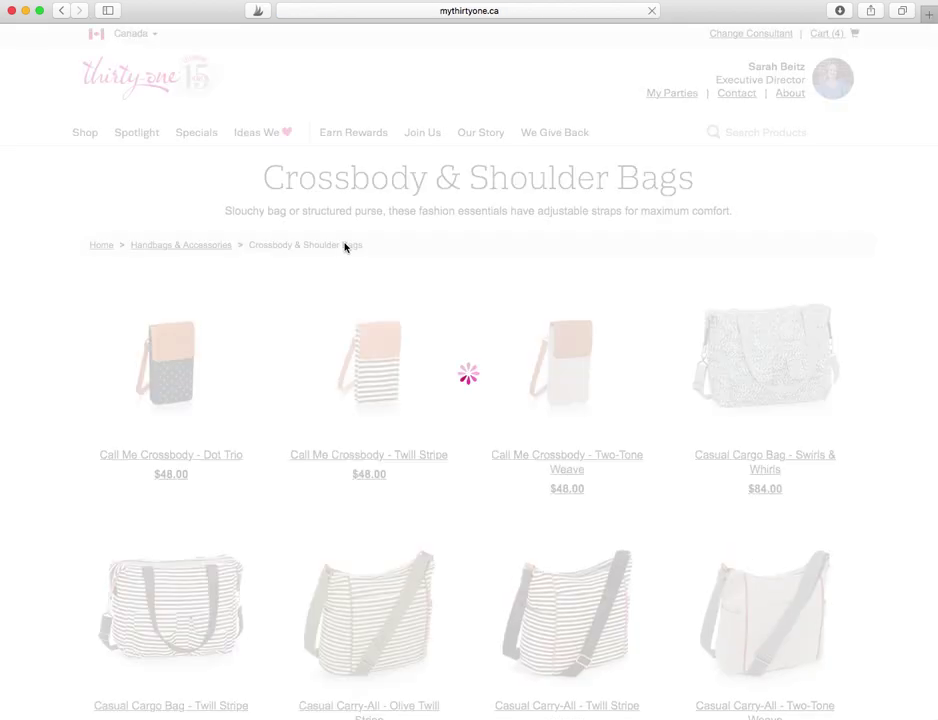
{"action": "scroll", "coordinate": [369, 296], "scroll_direction": "down", "scroll_amount": 1}
{"action": "scroll", "coordinate": [444, 435], "scroll_direction": "down", "scroll_amount": 5}
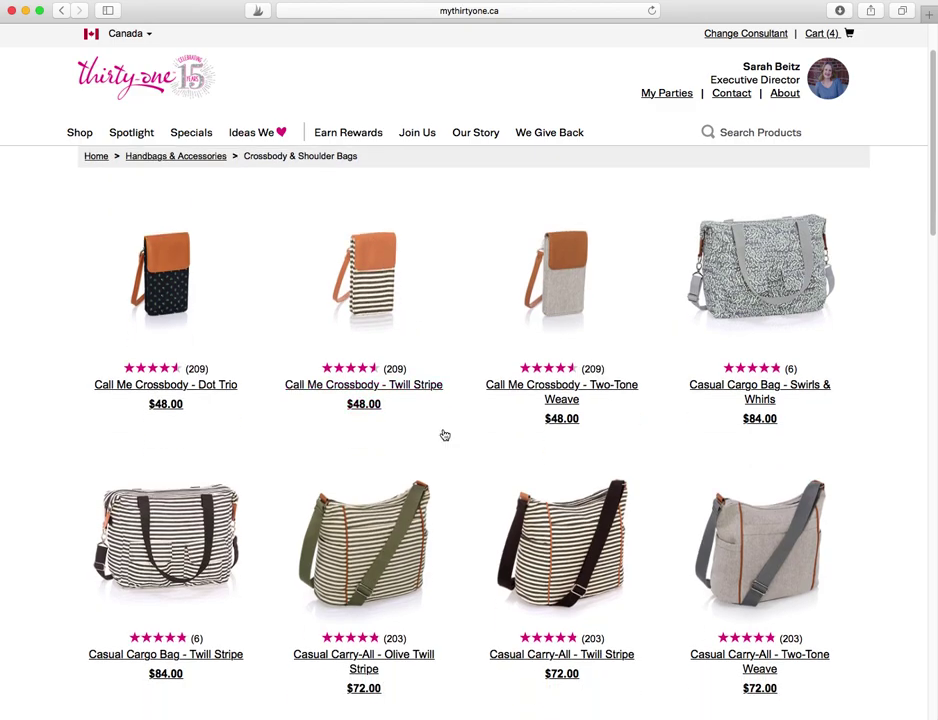
{"action": "scroll", "coordinate": [454, 536], "scroll_direction": "down", "scroll_amount": 2}
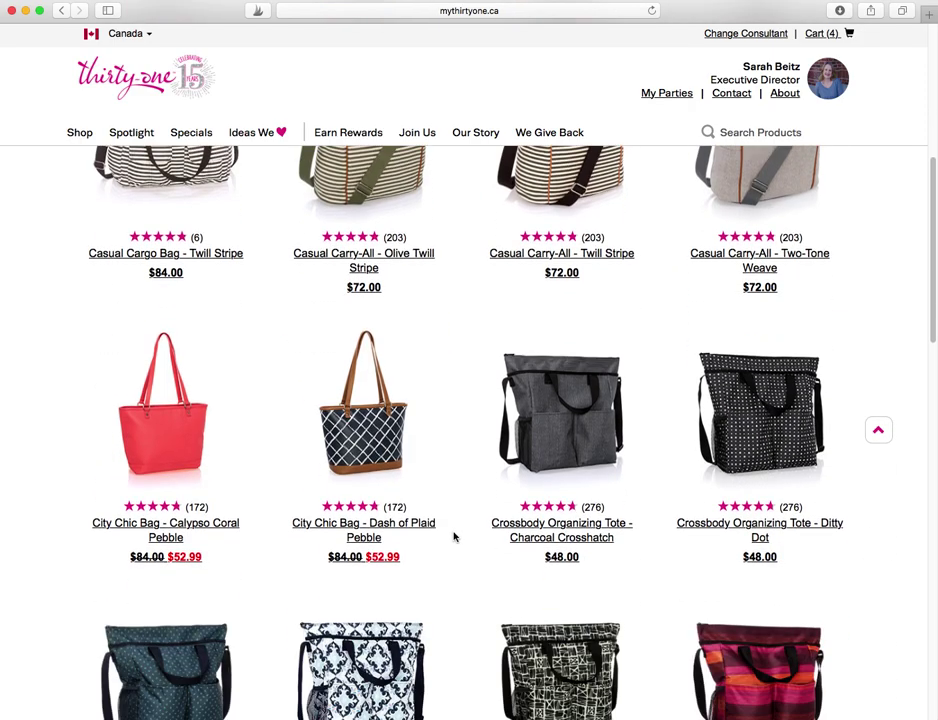
{"action": "scroll", "coordinate": [437, 538], "scroll_direction": "down", "scroll_amount": 4}
{"action": "scroll", "coordinate": [430, 537], "scroll_direction": "down", "scroll_amount": 3}
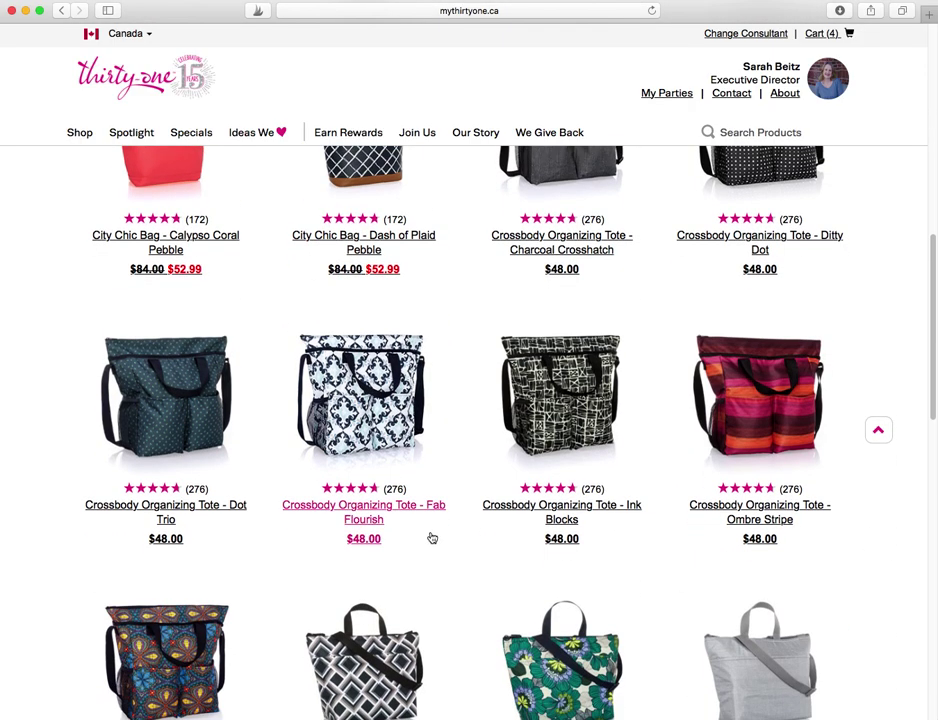
{"action": "scroll", "coordinate": [700, 570], "scroll_direction": "down", "scroll_amount": 1}
{"action": "scroll", "coordinate": [700, 594], "scroll_direction": "down", "scroll_amount": 2}
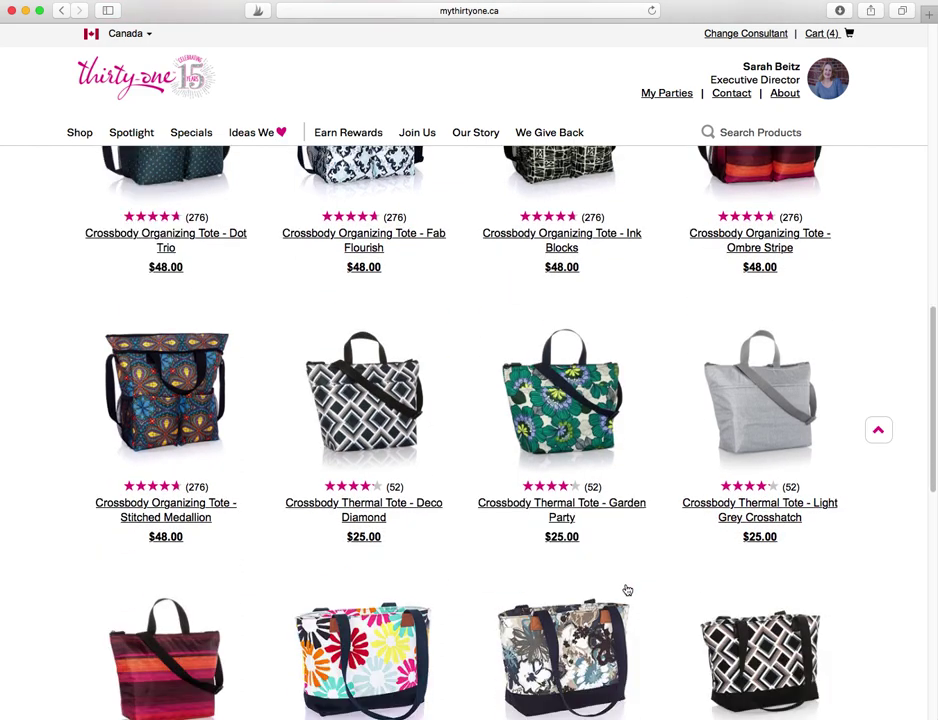
{"action": "scroll", "coordinate": [666, 601], "scroll_direction": "down", "scroll_amount": 2}
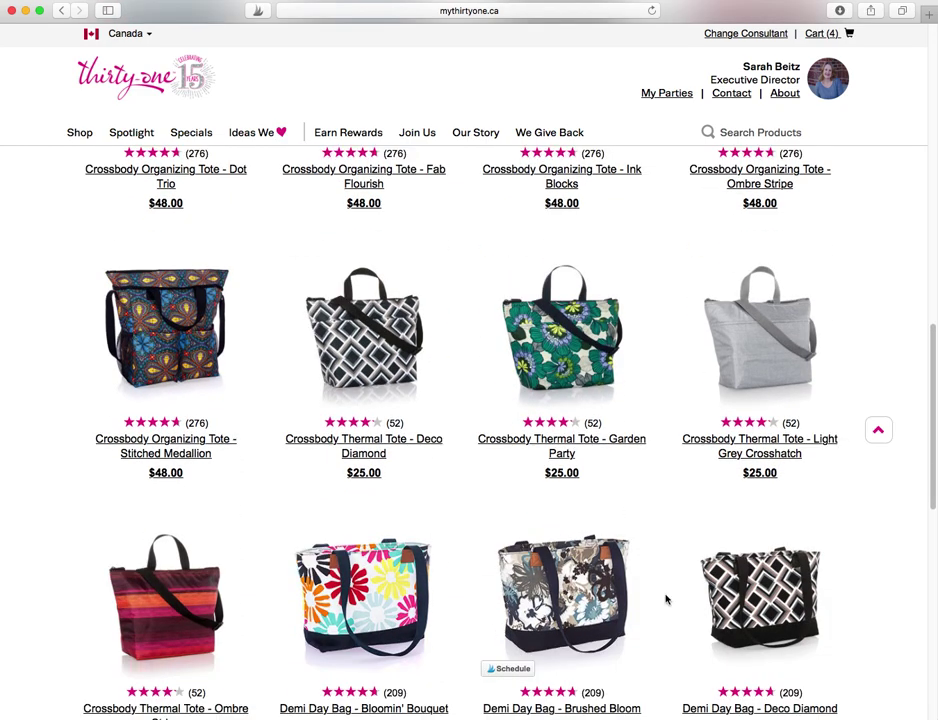
{"action": "left_click", "coordinate": [747, 452]}
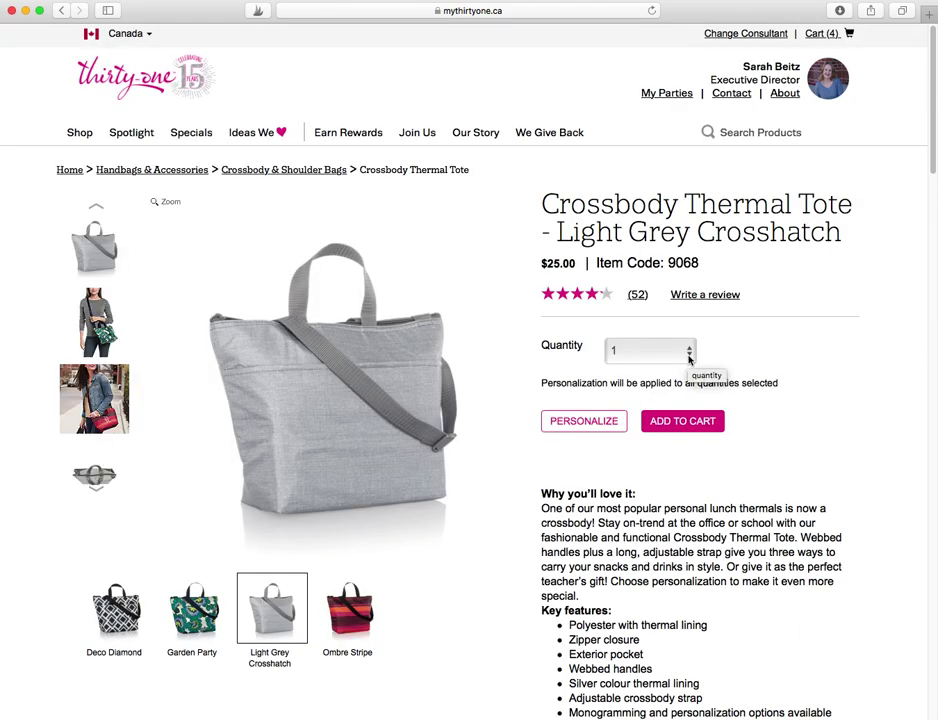
- Start personalizing the Crossbody Thermal Tote with quantity 1 and apply the Monogram design to it
{"action": "left_click", "coordinate": [689, 352]}
{"action": "left_click", "coordinate": [708, 402]}
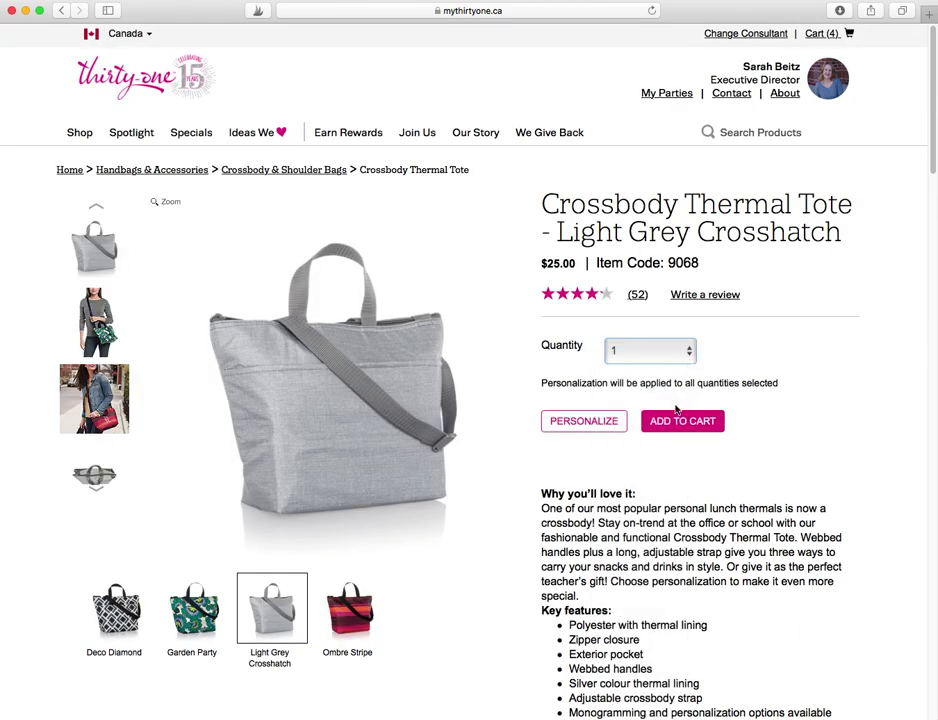
{"action": "left_click", "coordinate": [584, 421]}
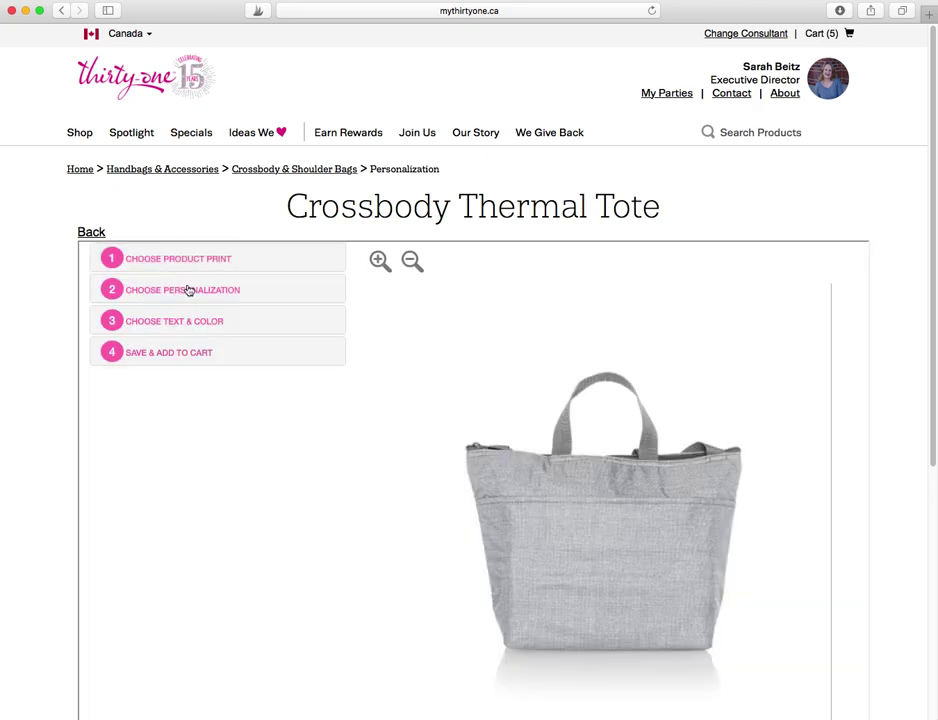
{"action": "left_click", "coordinate": [188, 290]}
{"action": "scroll", "coordinate": [254, 475], "scroll_direction": "down", "scroll_amount": 3}
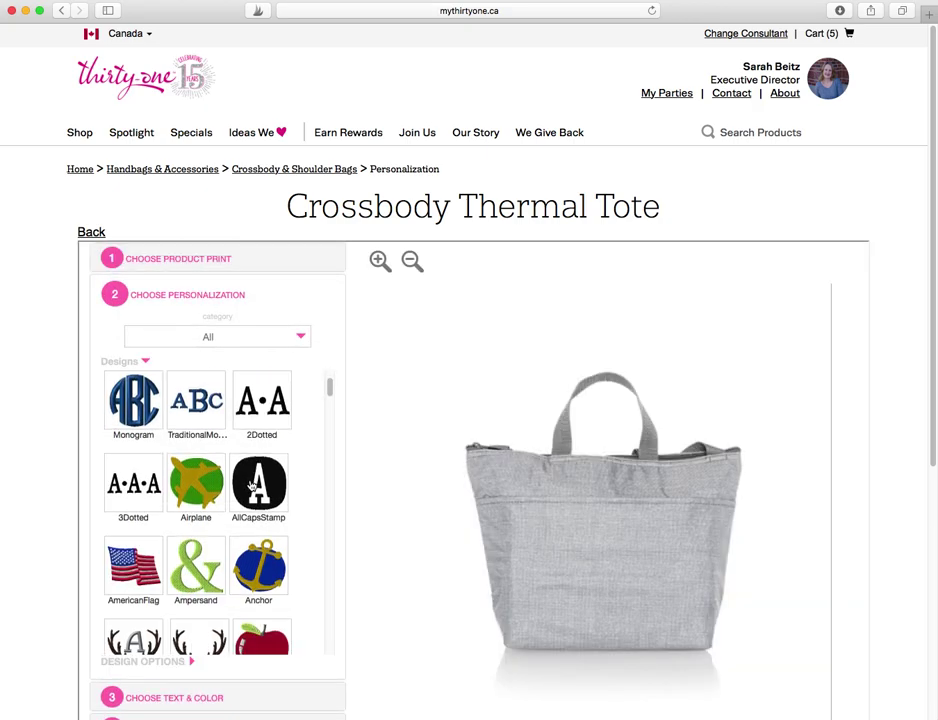
{"action": "left_click", "coordinate": [130, 405]}
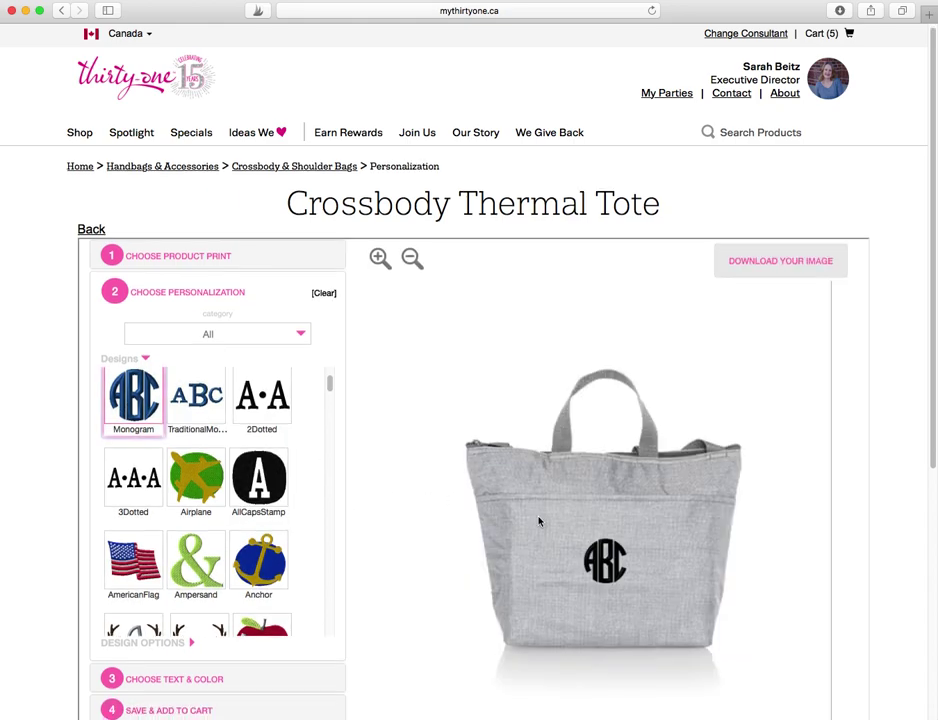
- Set the tote's monogram text to SBS and its text color to muted purple
{"action": "scroll", "coordinate": [539, 521], "scroll_direction": "down", "scroll_amount": 3}
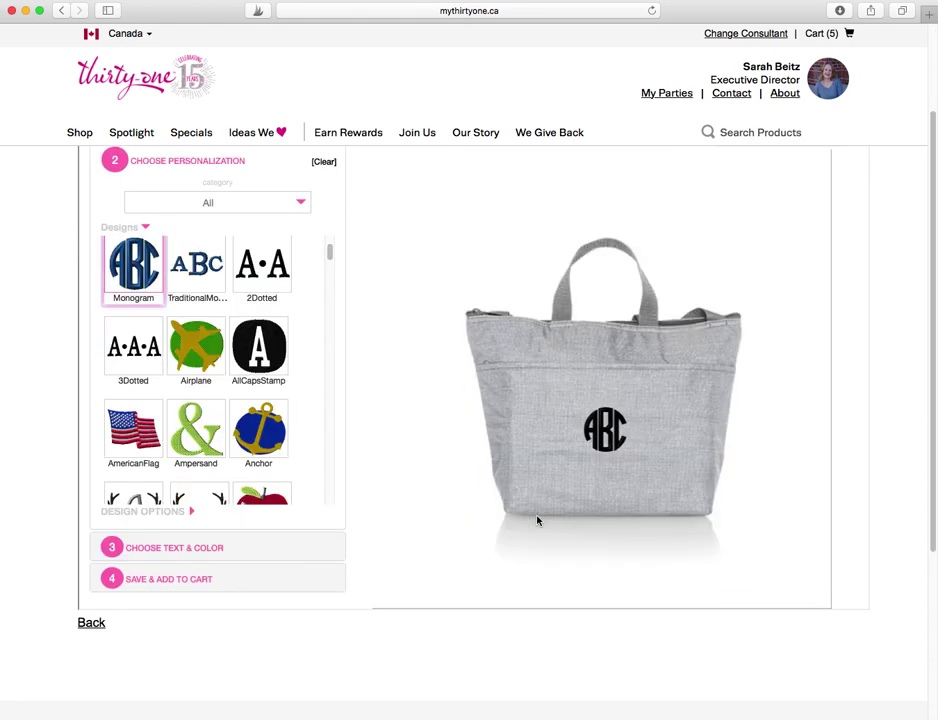
{"action": "left_click", "coordinate": [169, 545]}
{"action": "left_click", "coordinate": [184, 239]}
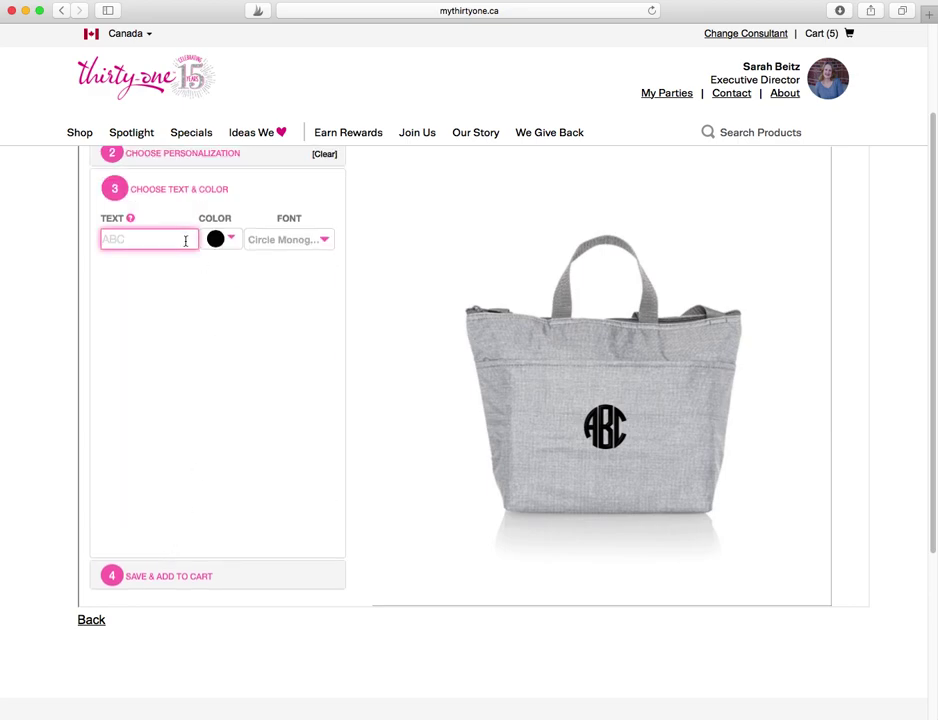
{"action": "type", "text": "A"}
{"action": "key", "text": "BackSpace"}
{"action": "key", "text": "BackSpace"}
{"action": "left_click", "coordinate": [234, 241]}
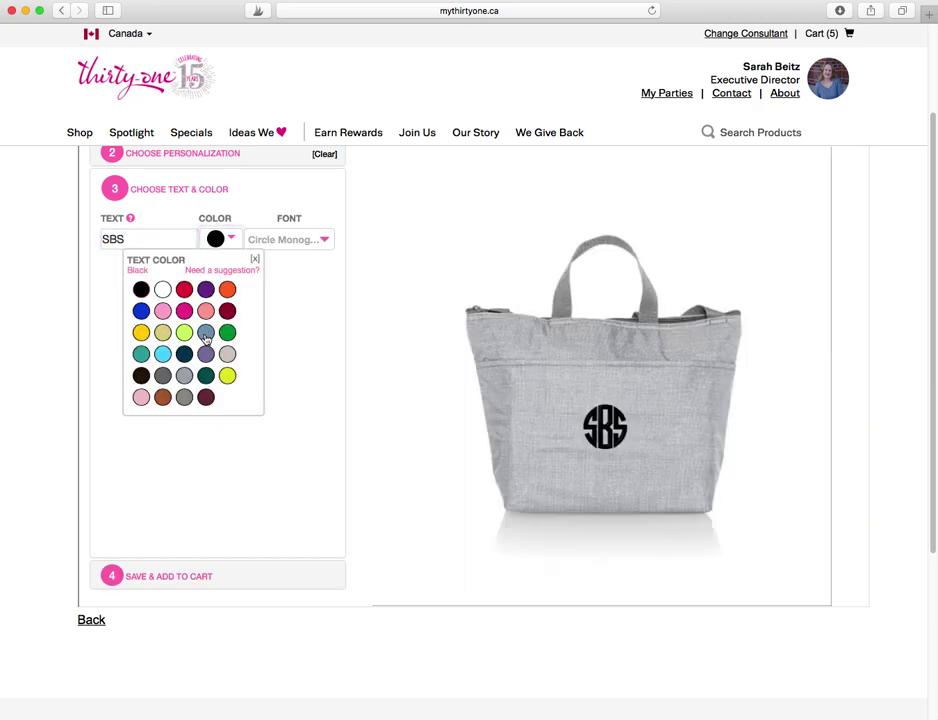
{"action": "left_click", "coordinate": [205, 353]}
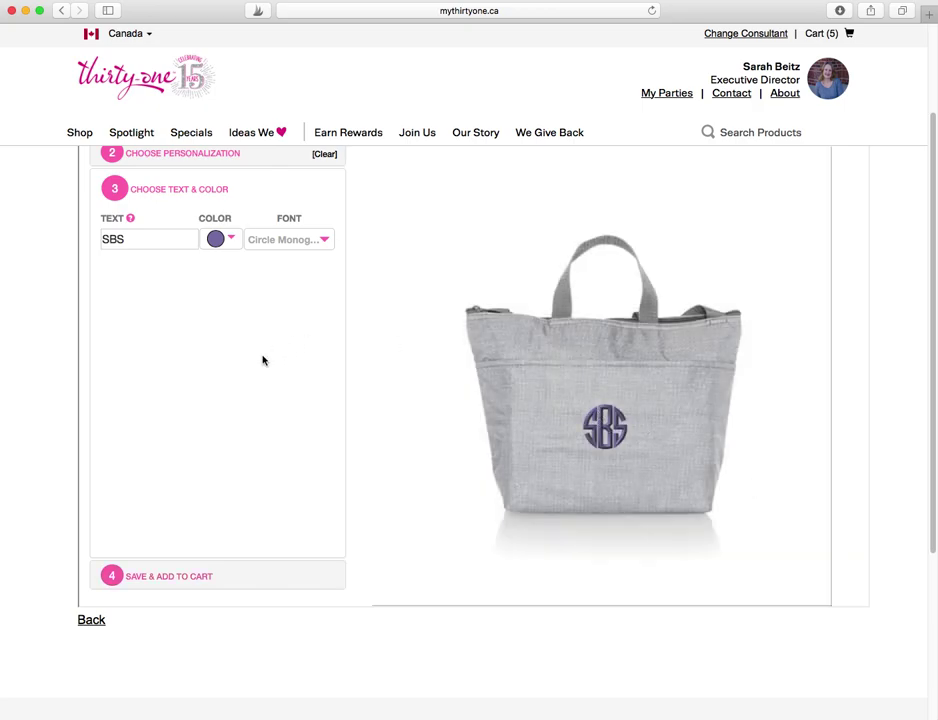
{"action": "scroll", "coordinate": [263, 360], "scroll_direction": "up", "scroll_amount": 3}
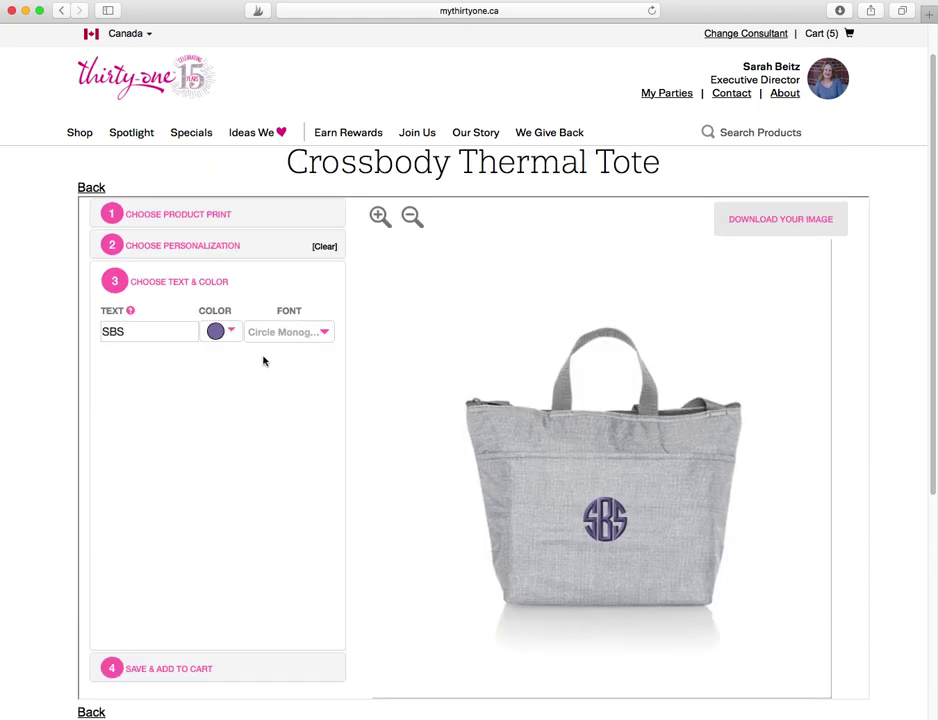